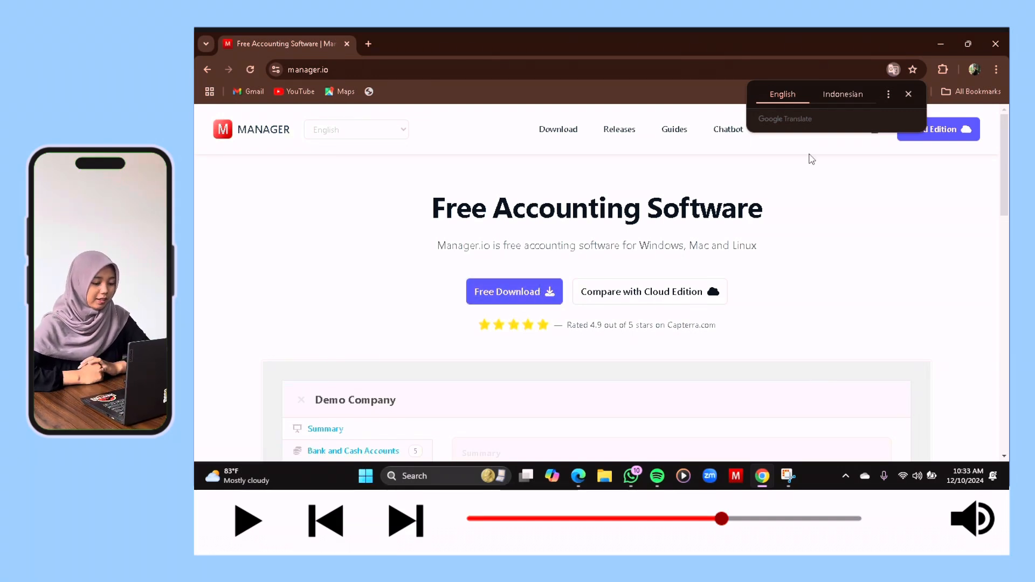
- Put the browser away and switch to the Manager desktop application
click(940, 43)
click(940, 43)
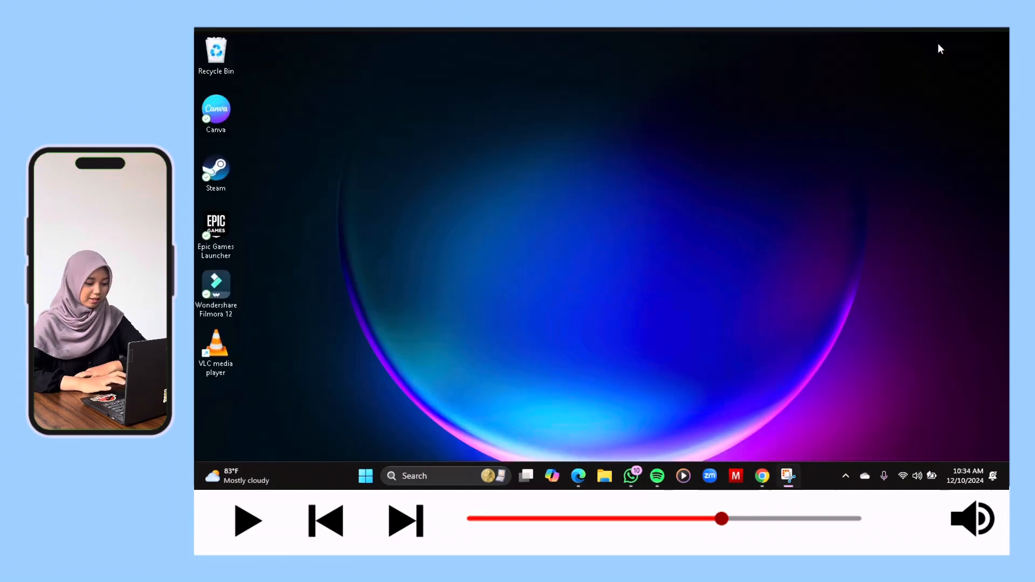
click(735, 477)
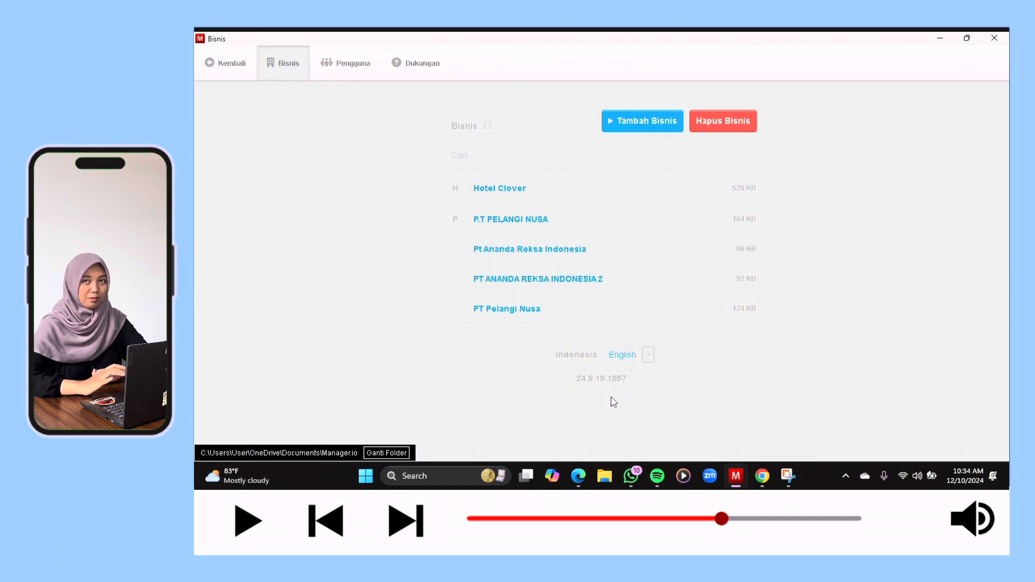
- Create a new business without a template, named PT SEJAHTERA
click(663, 121)
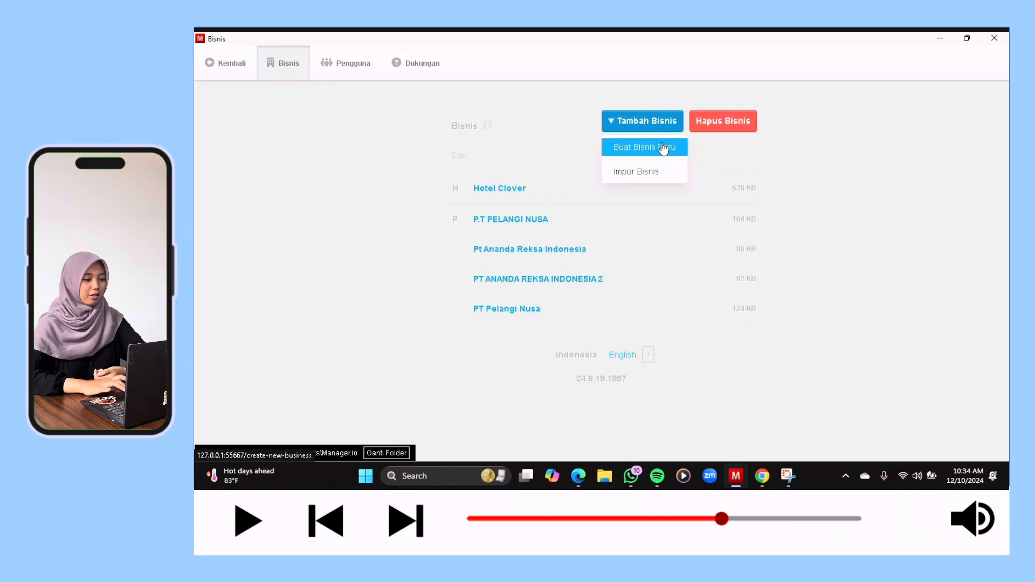
click(663, 147)
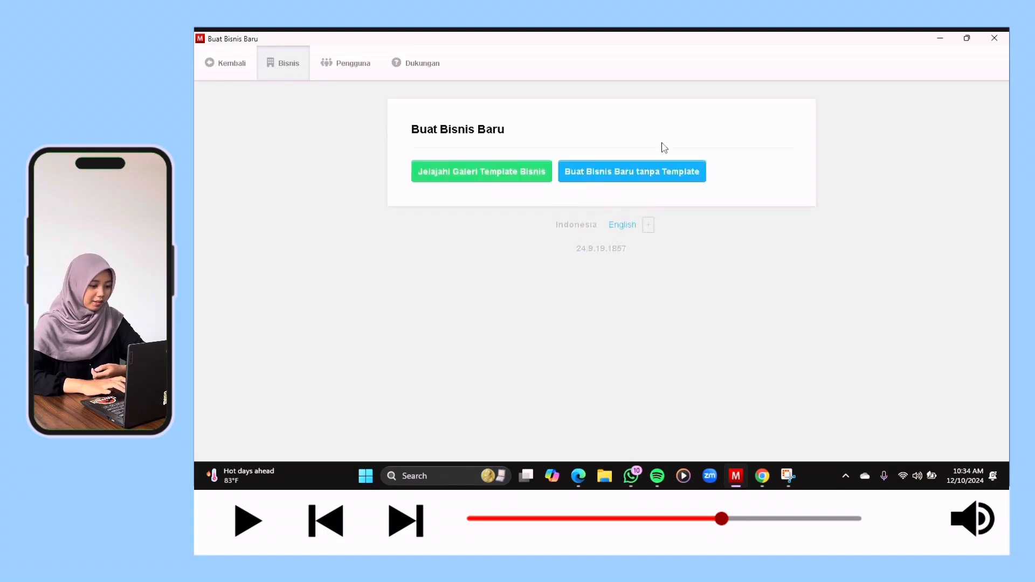
click(629, 172)
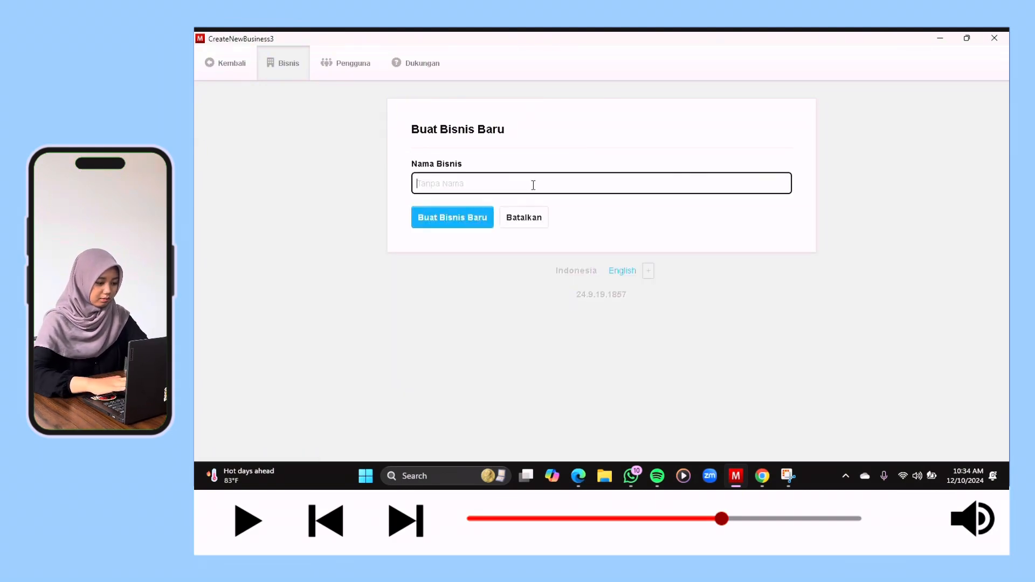
click(478, 184)
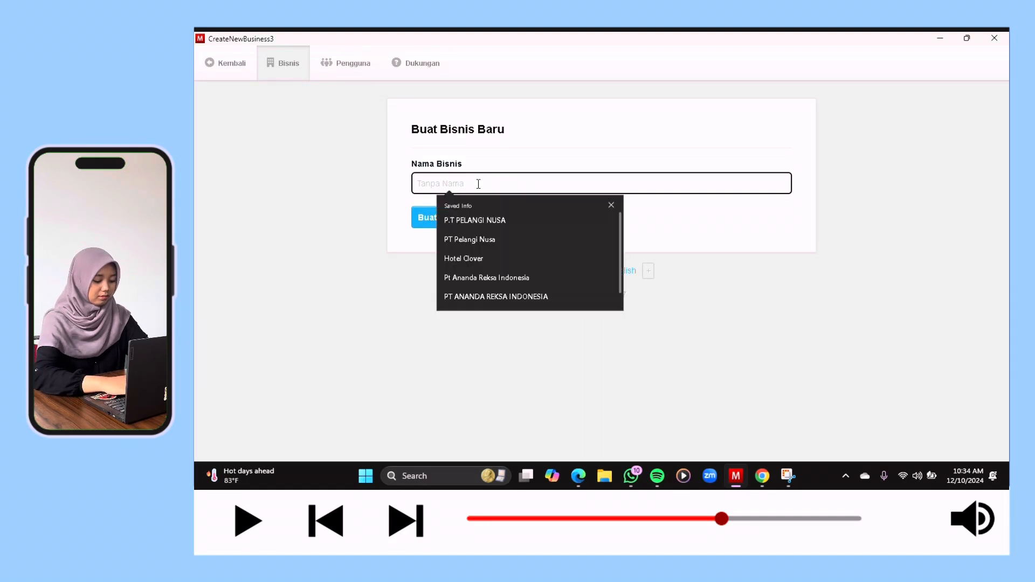
text(P)
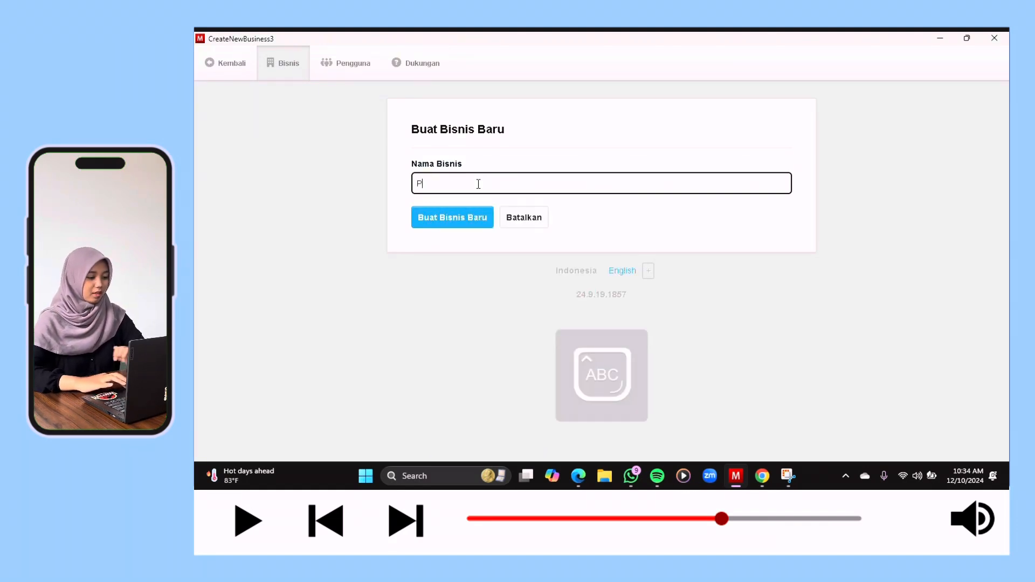
text(T SEJ)
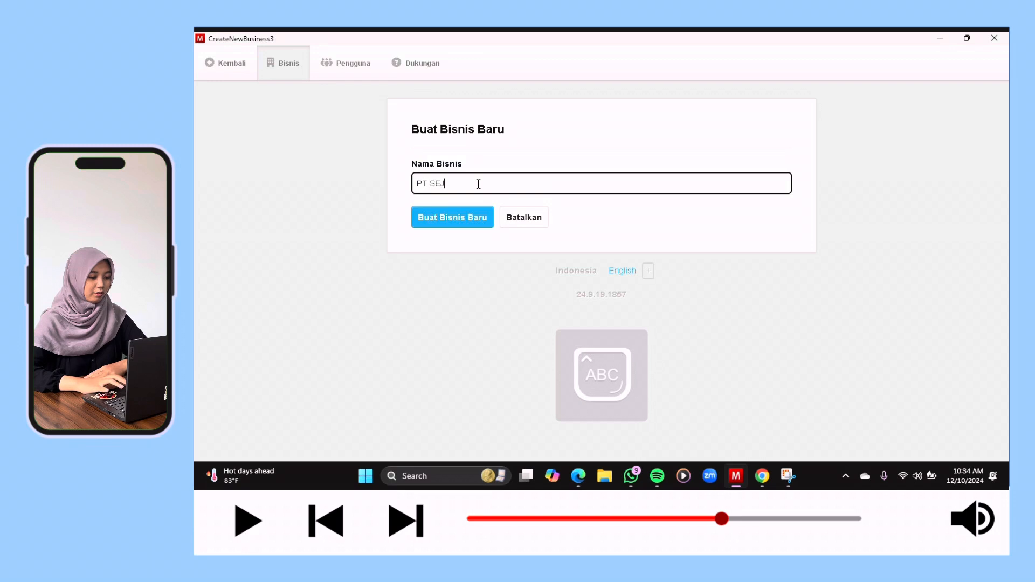
text(AHTERA)
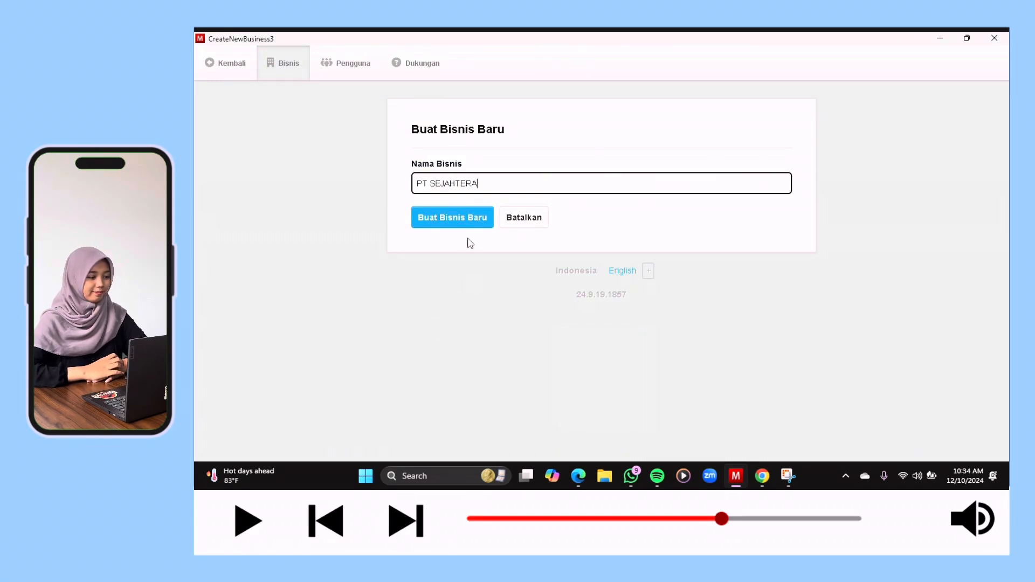
click(462, 217)
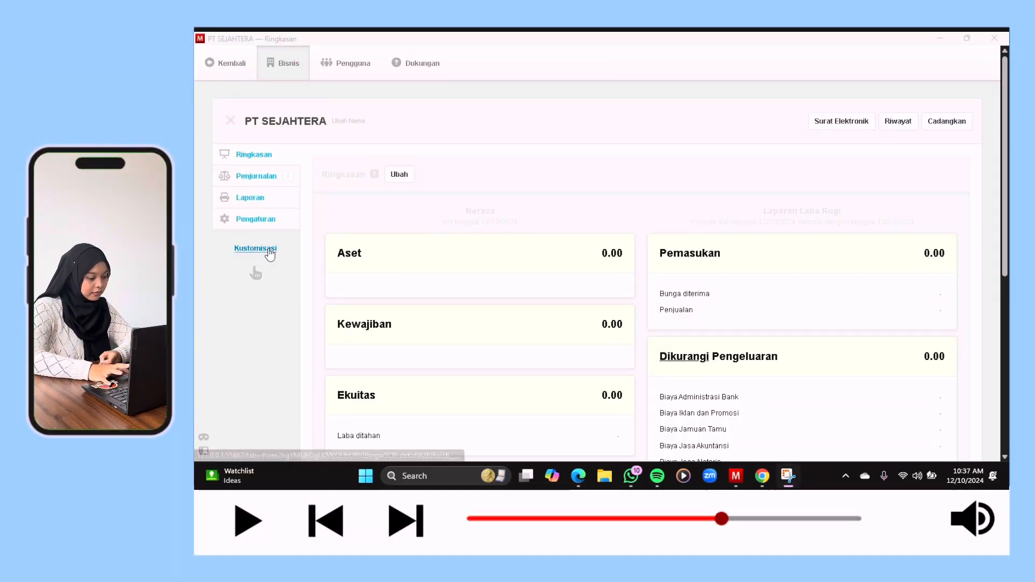
- Customise the business's modules by enabling Akun Kas & Bank, and save the update
click(270, 253)
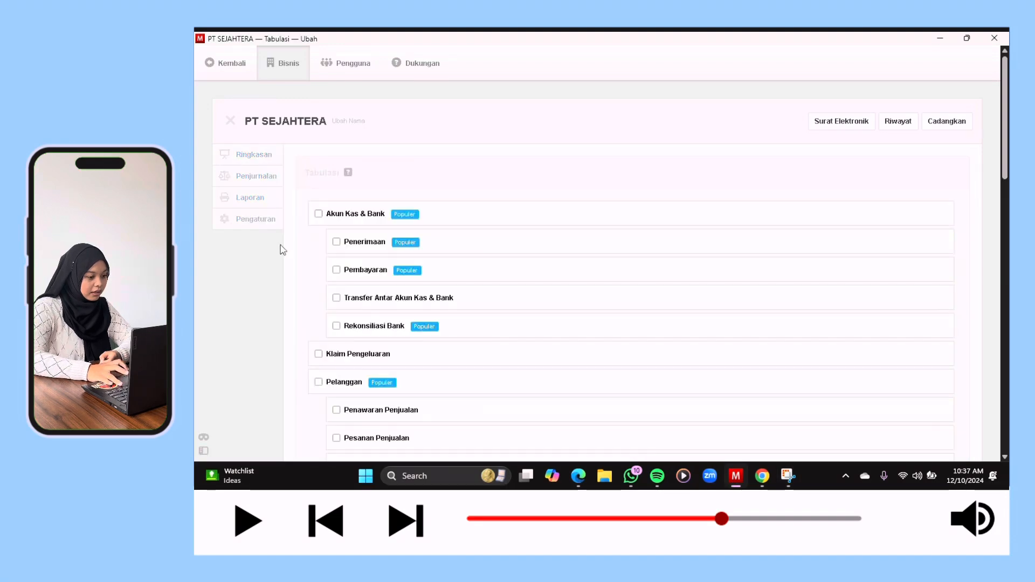
click(319, 215)
scroll(318, 218, down, 20)
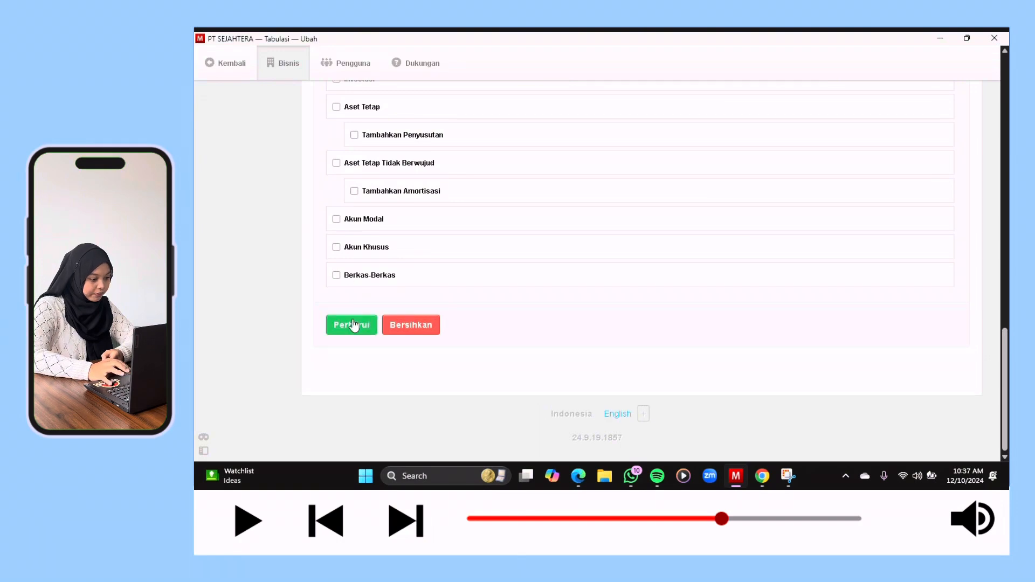
click(353, 325)
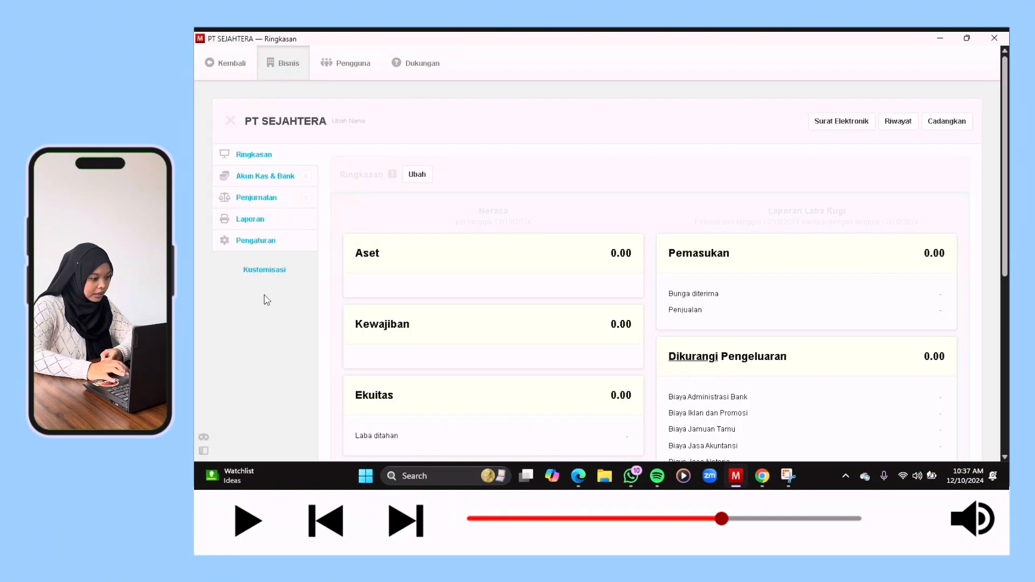
- Open the business's chart of accounts (Bagan Akun) from the settings and look through its accounts
scroll(264, 299, down, 1)
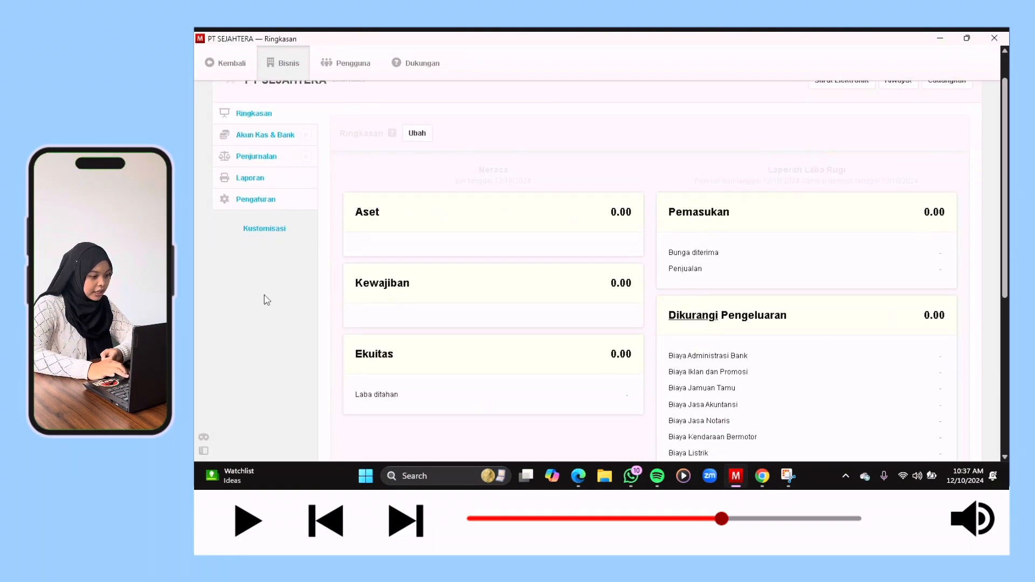
click(268, 200)
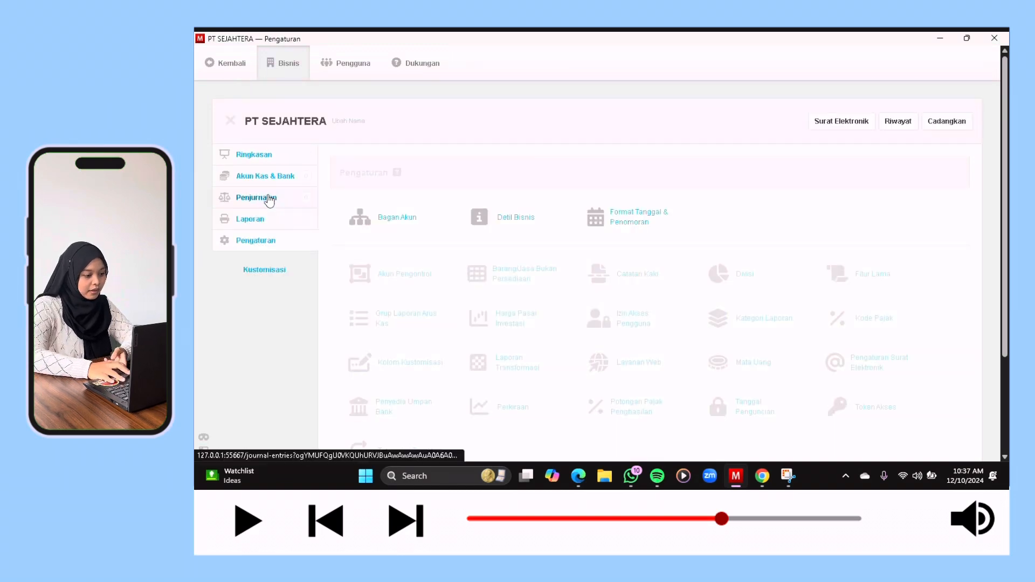
click(377, 218)
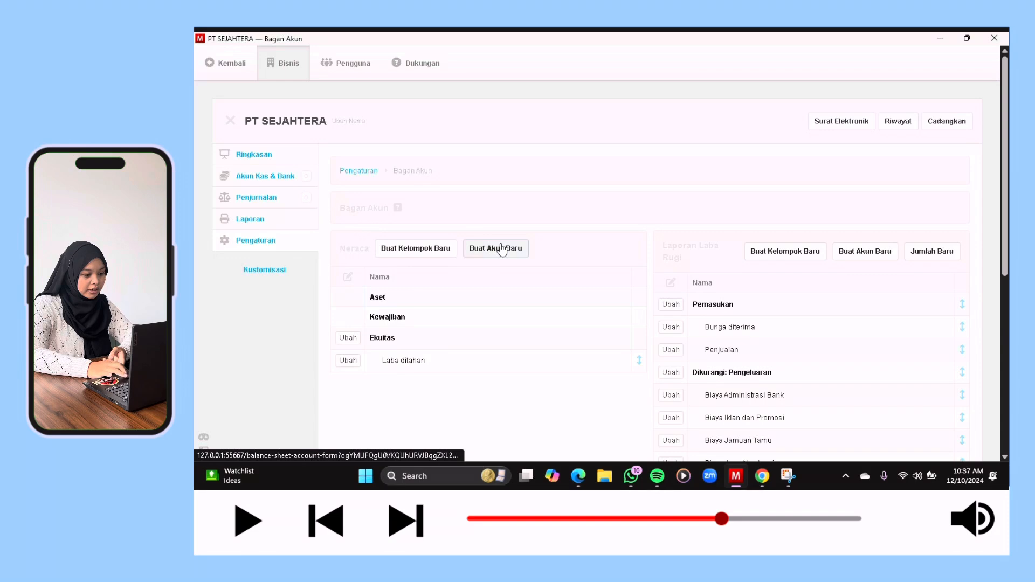
scroll(501, 249, down, 3)
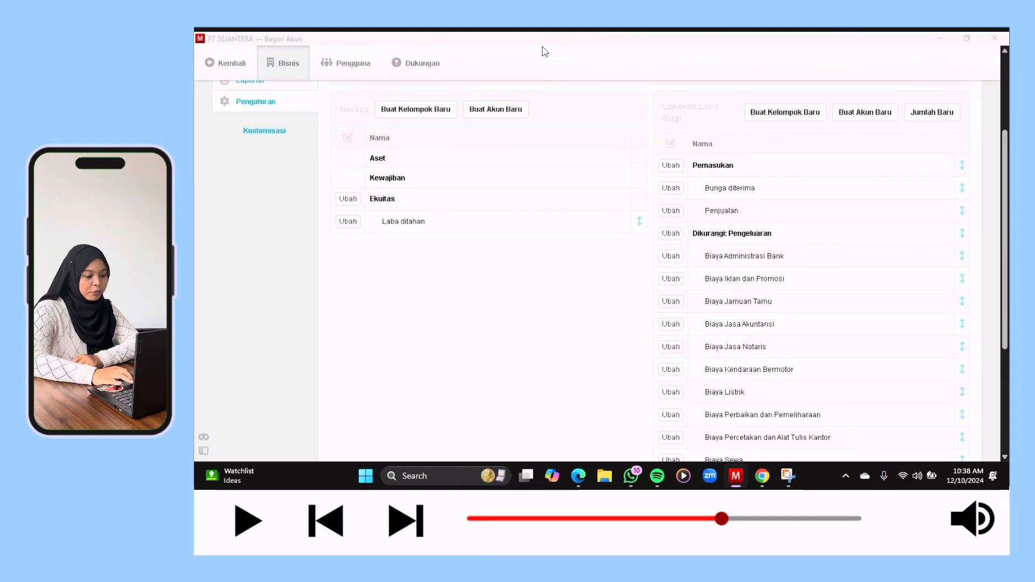
scroll(532, 81, up, 3)
- Start a new balance sheet account (Neraca) with the name KEWAJIBAN and the code 2399
scroll(513, 212, down, 1)
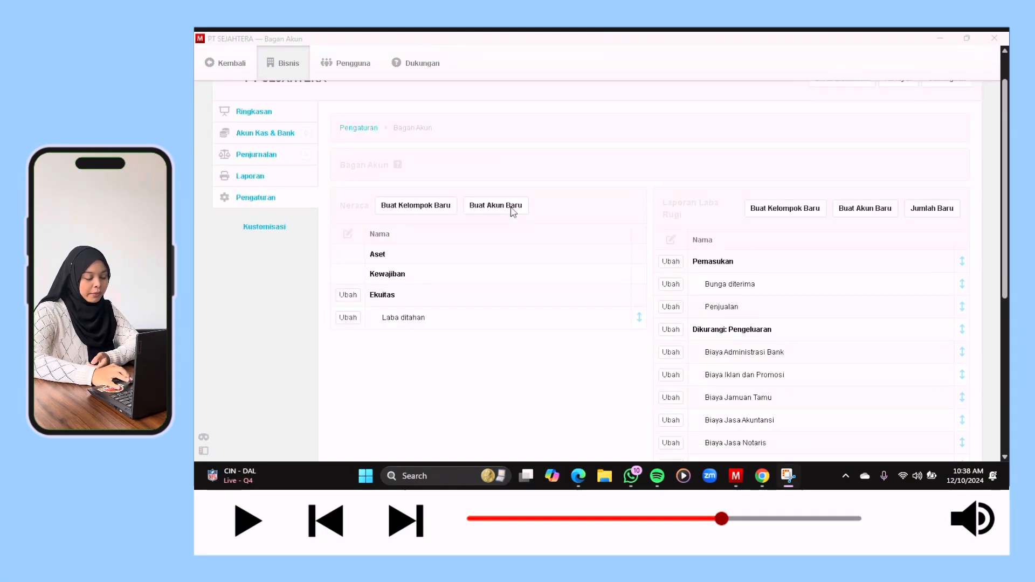
scroll(513, 212, down, 1)
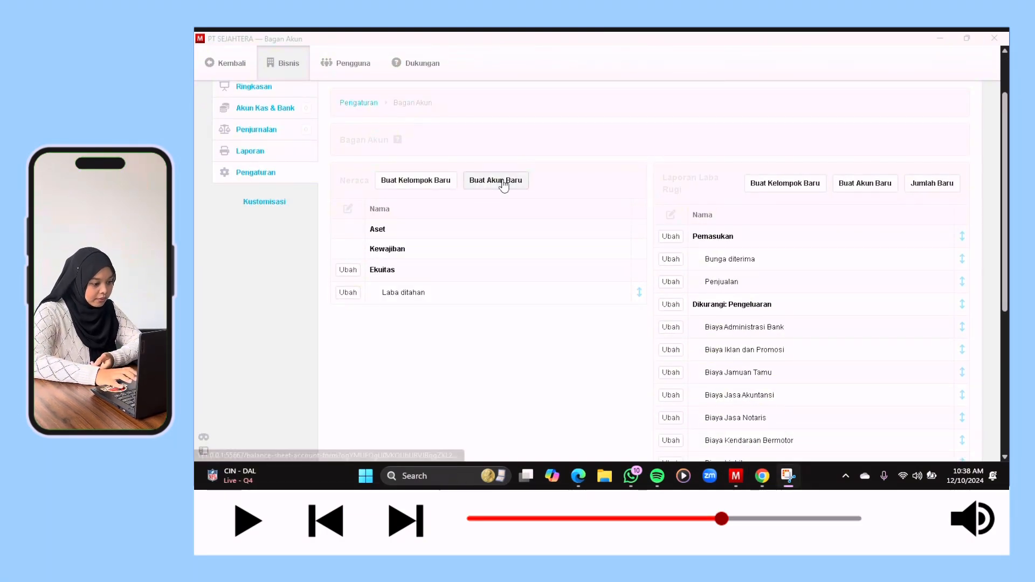
click(501, 183)
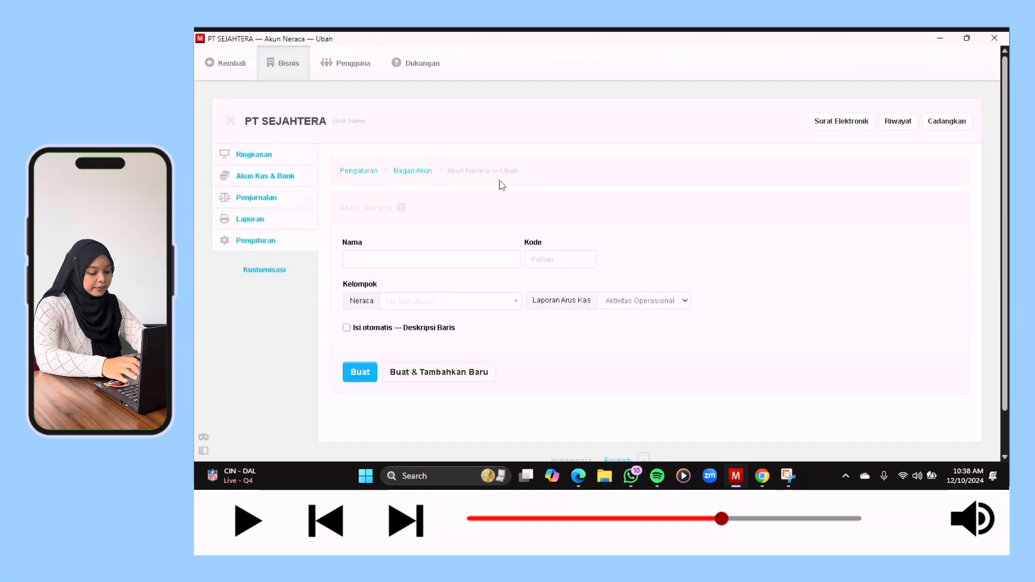
click(423, 261)
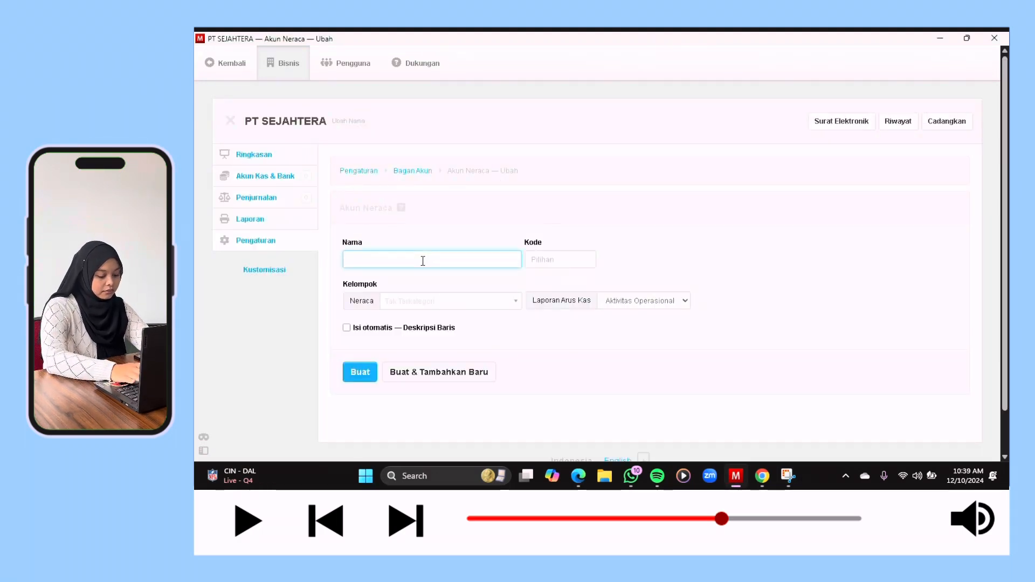
text(KEWAH)
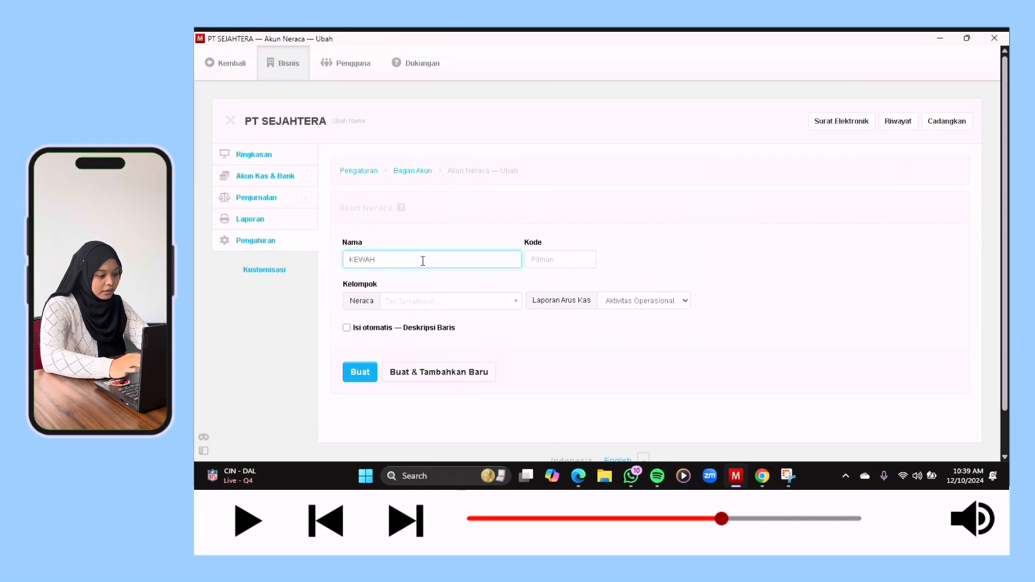
key(BackSpace)
text(JIBAN)
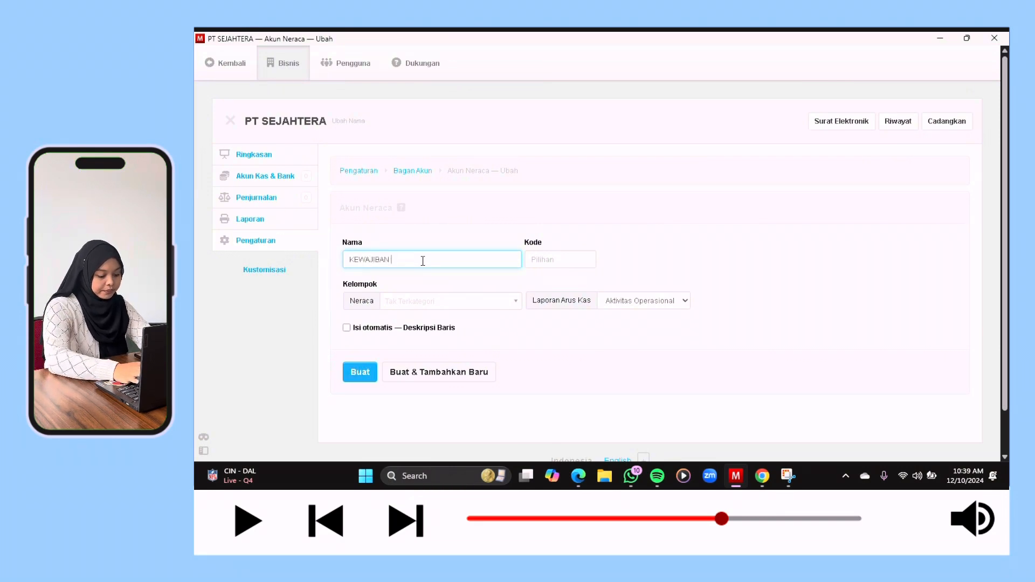
click(538, 257)
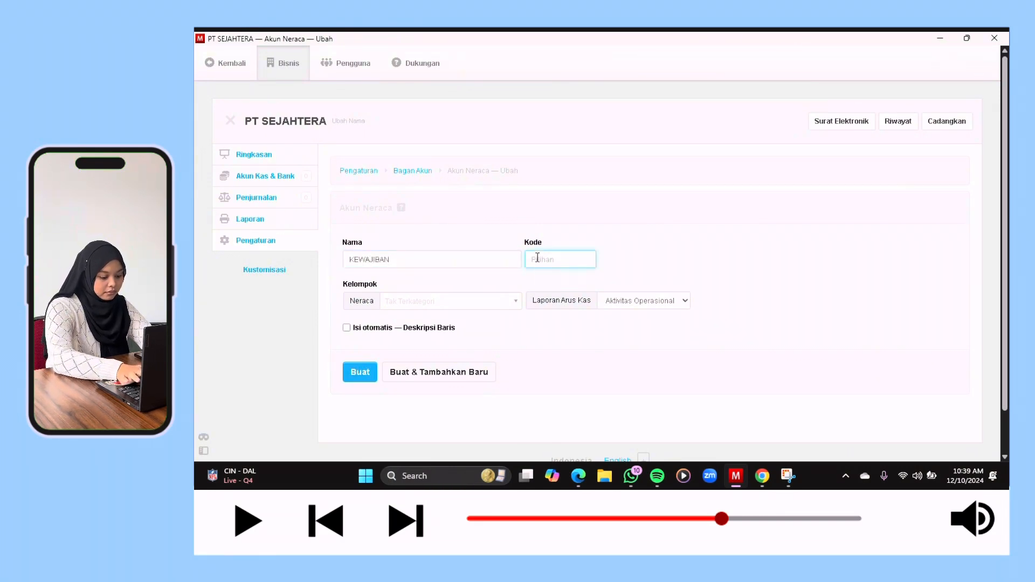
text(239)
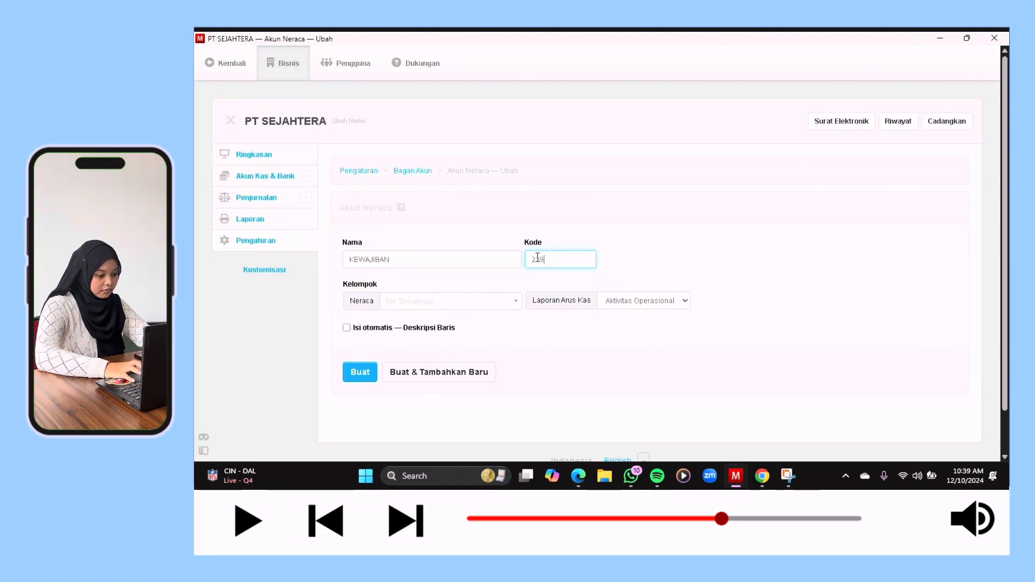
text(9)
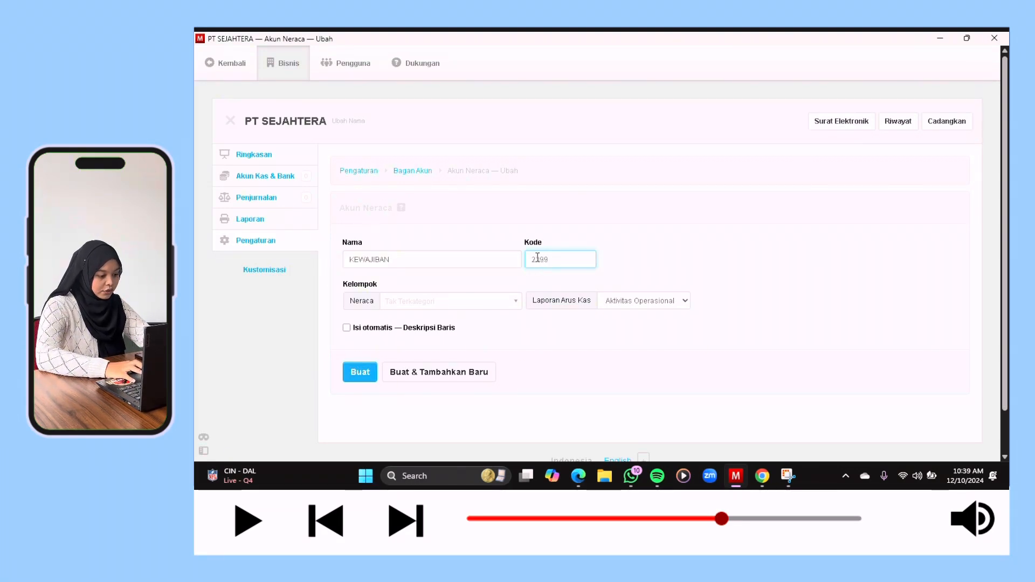
- Leave the automatic line description disabled and create the KEWAJIBAN account
click(350, 341)
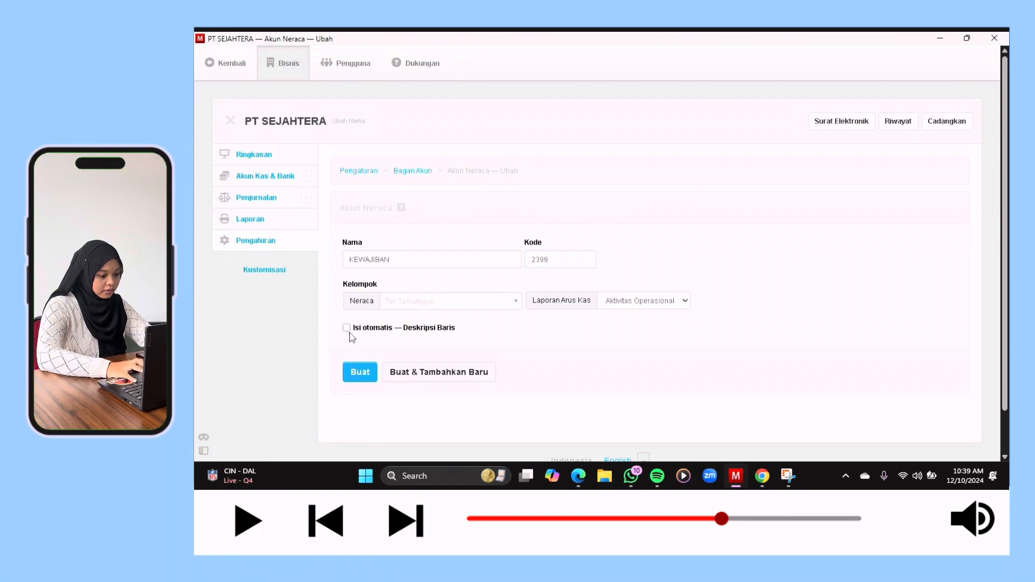
click(347, 329)
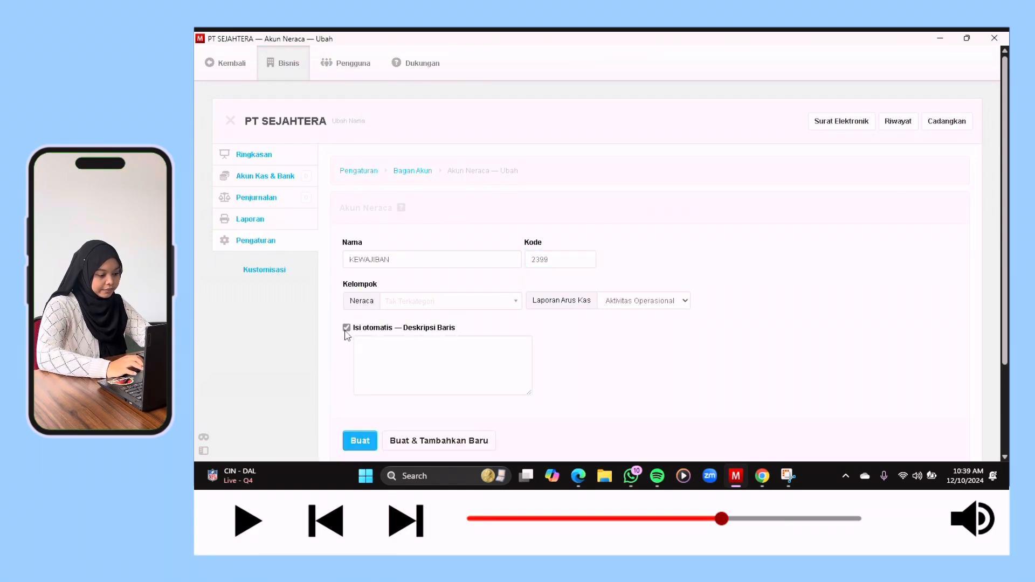
click(347, 328)
click(355, 335)
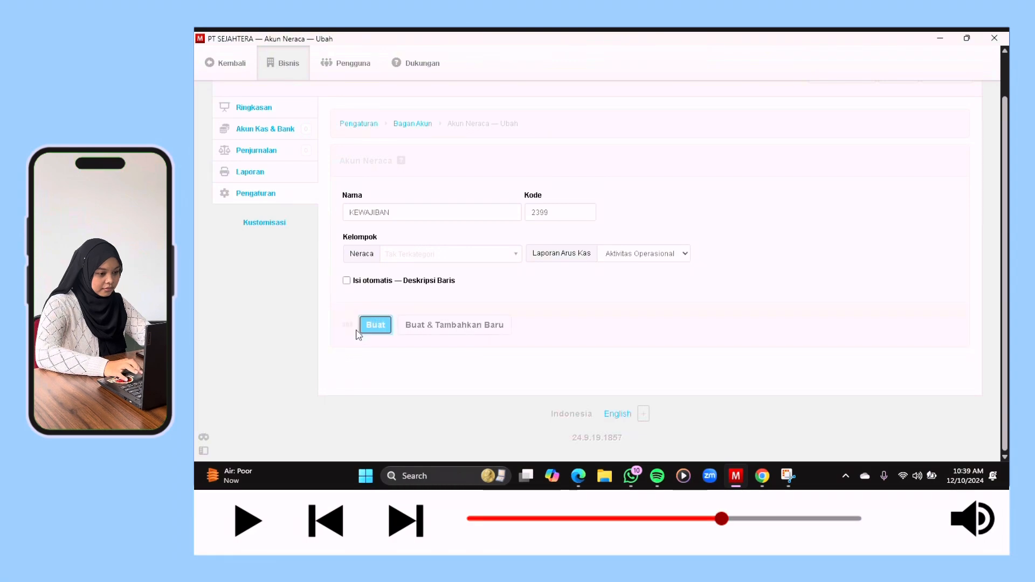
scroll(356, 334, down, 2)
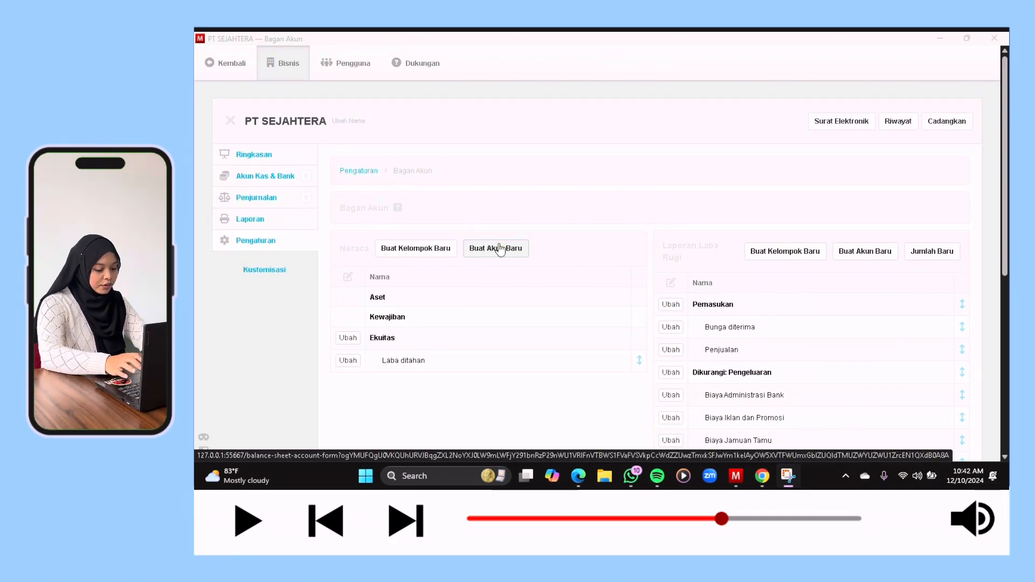
- Start a new balance sheet account (Neraca) with the lowercase name kas
click(501, 249)
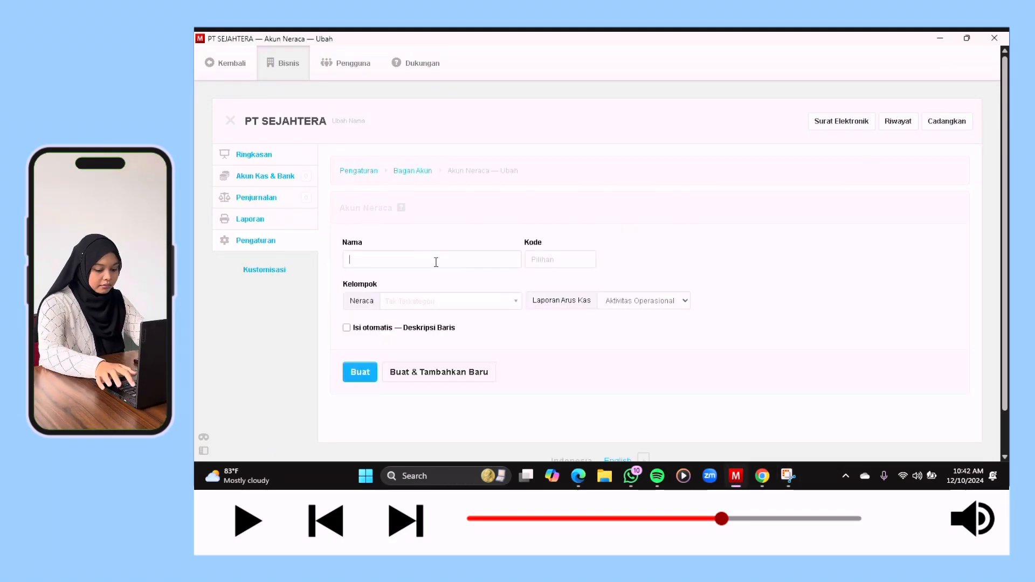
text(KAS)
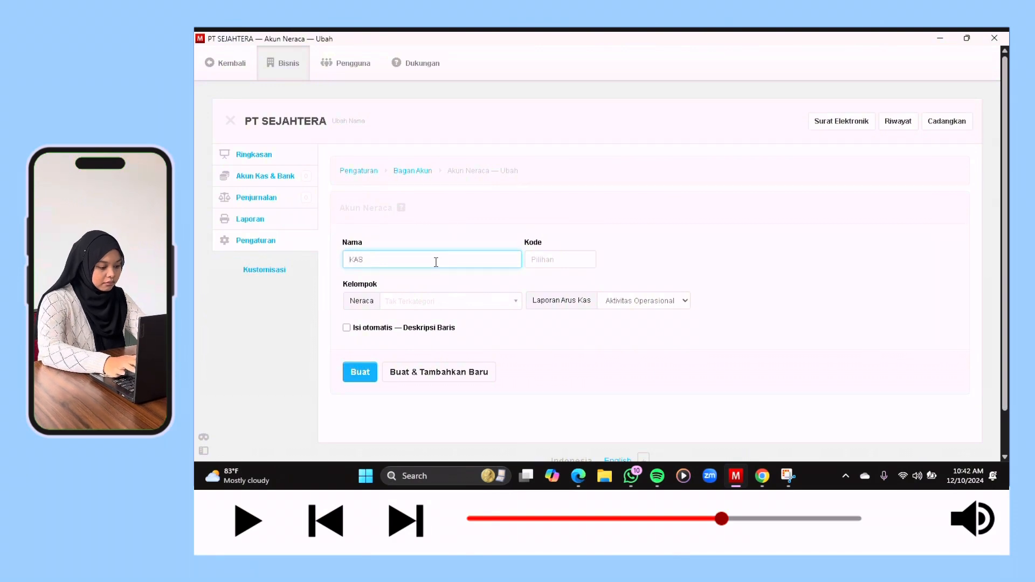
key(BackSpace)
key(BackSpace)
key(BackSpace)
key(Caps_Lock)
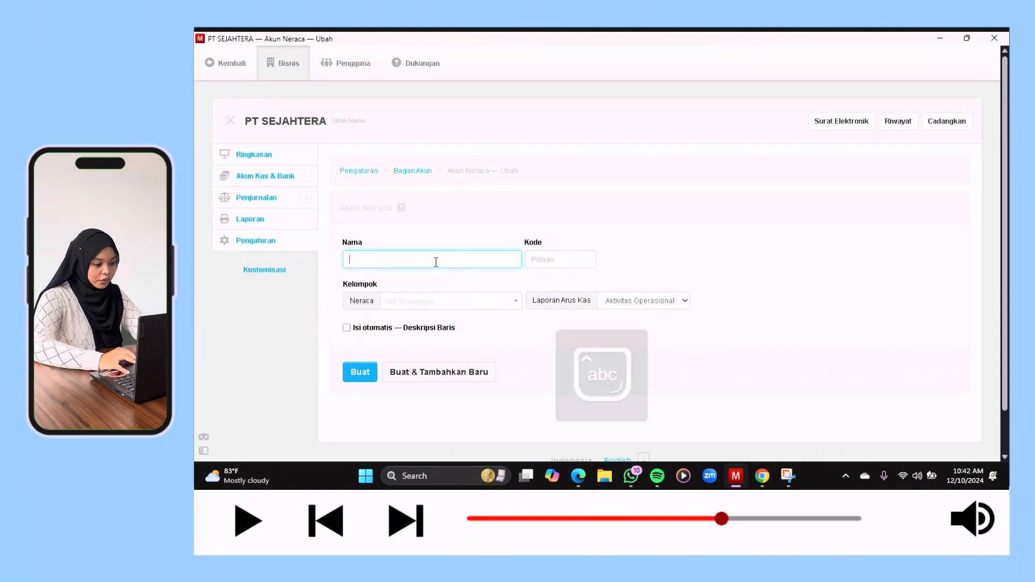
text(kas)
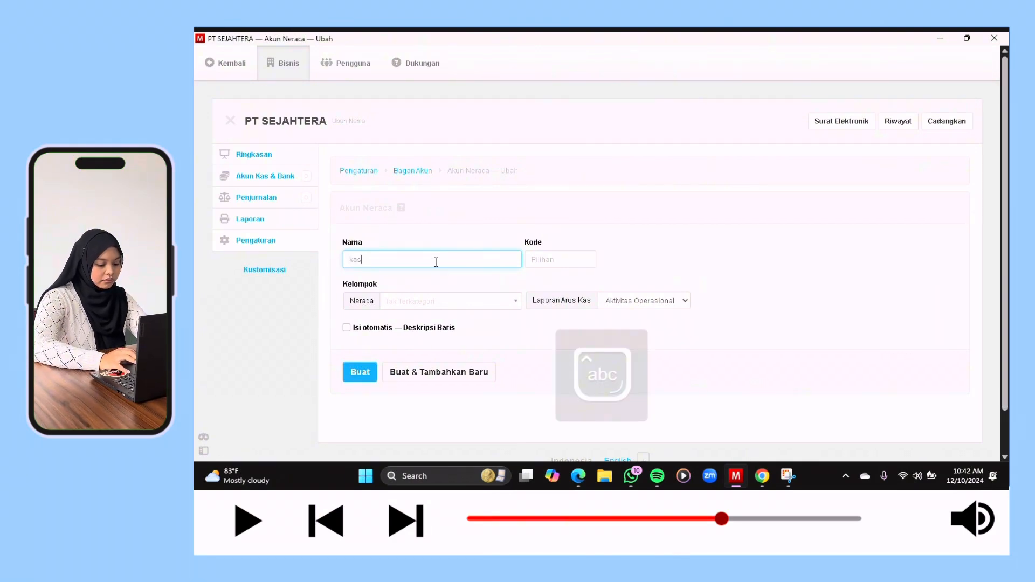
- Give the kas account the code 1101 and create it without choosing a group
click(538, 254)
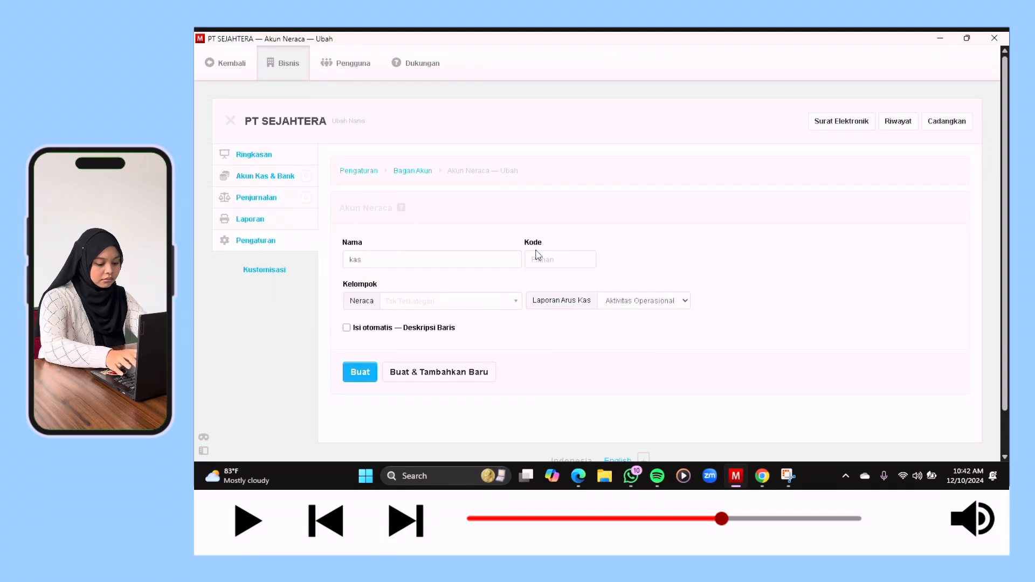
click(539, 261)
text(1)
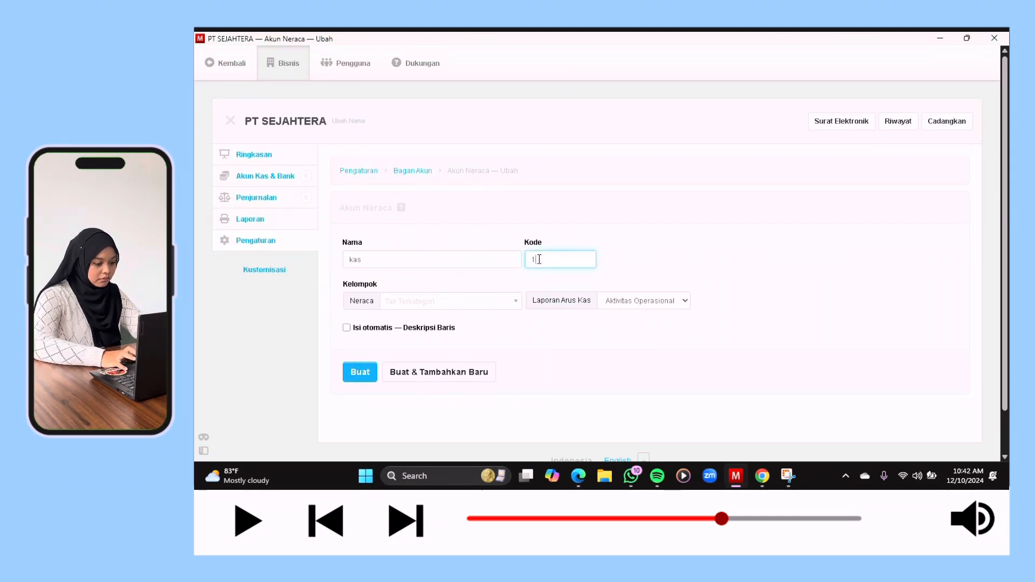
text(101)
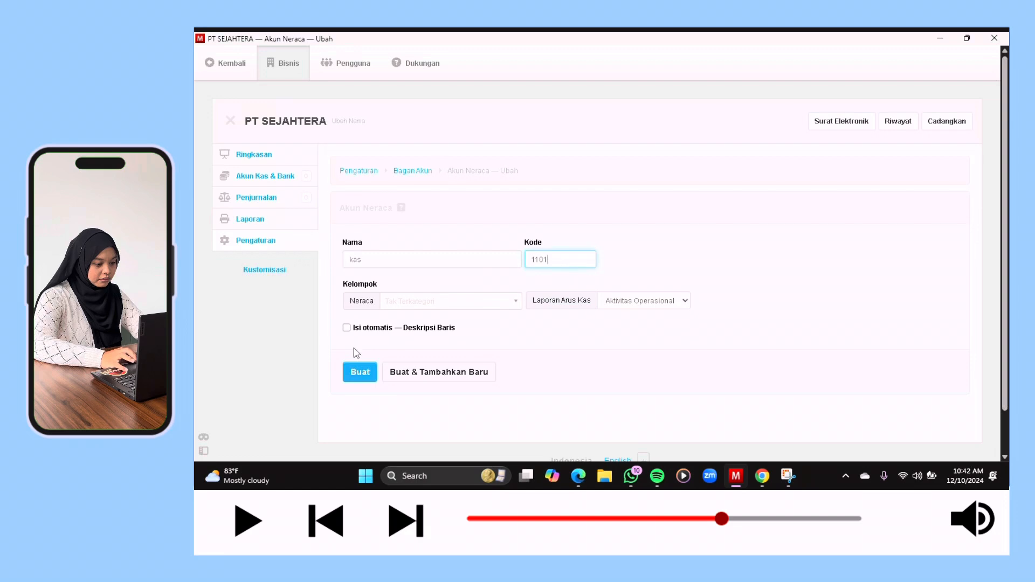
click(359, 373)
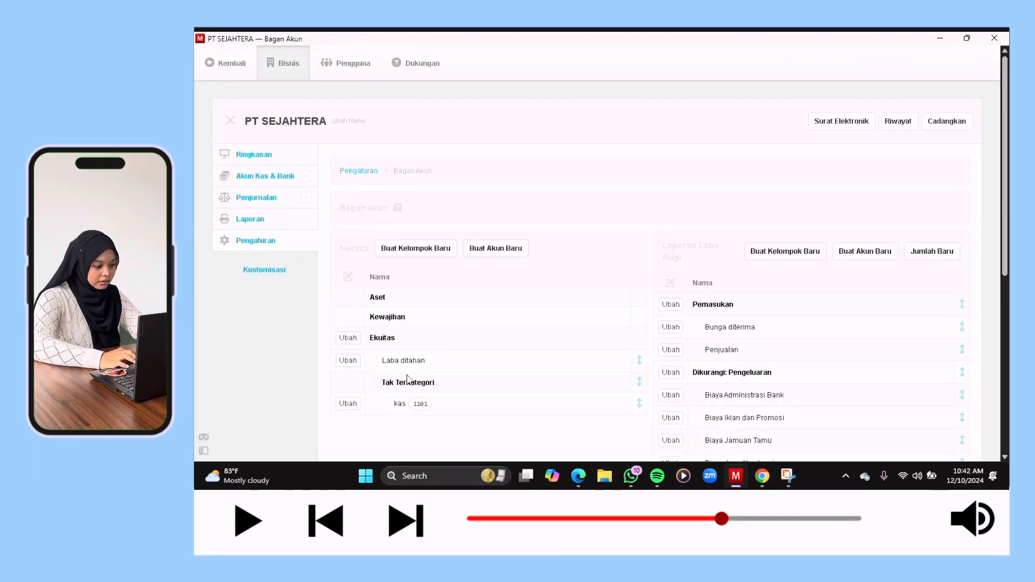
- Reopen the kas account for editing, assign it to the Aset group and save the update
scroll(407, 380, down, 1)
click(359, 361)
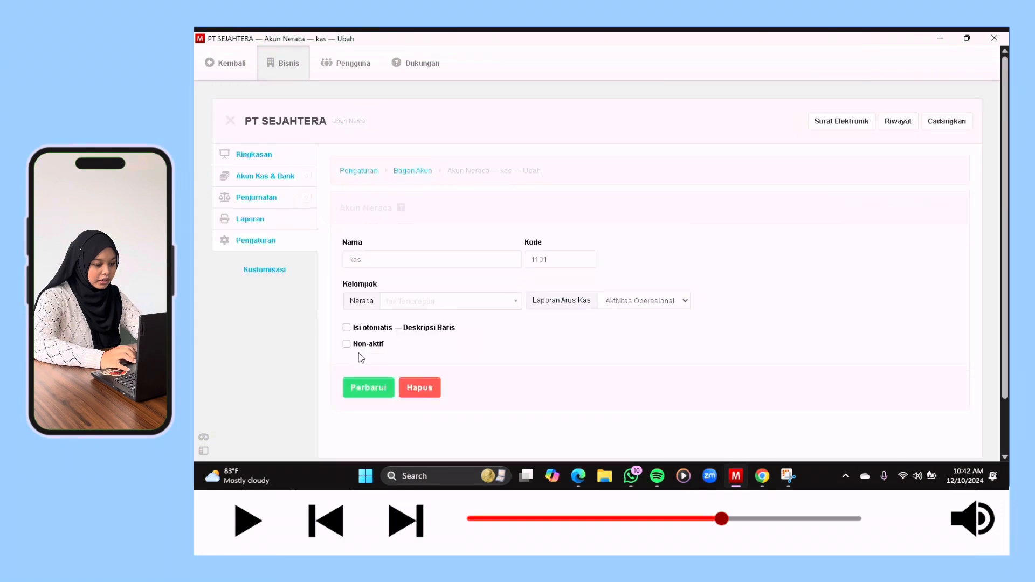
click(520, 301)
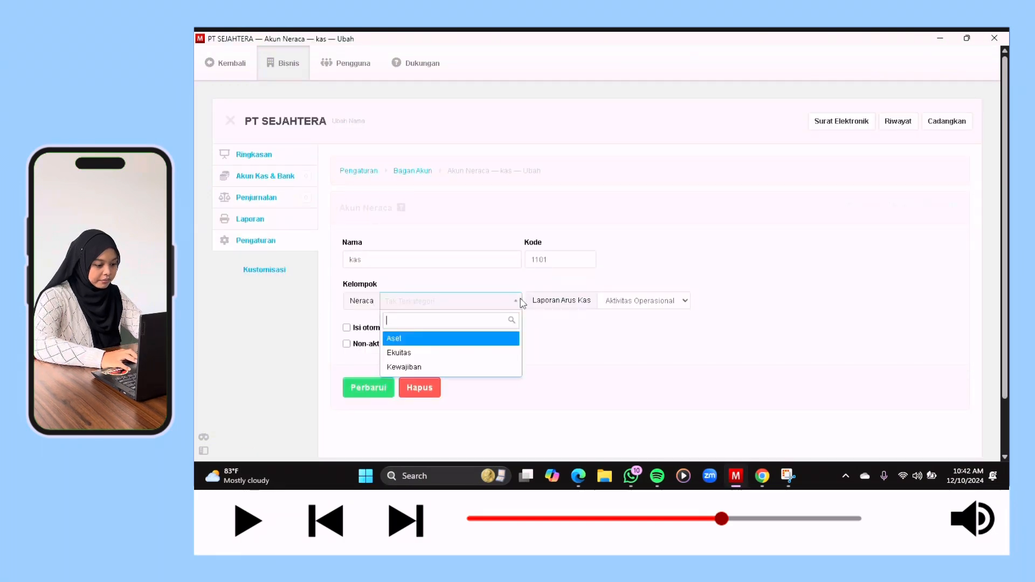
click(483, 345)
click(354, 396)
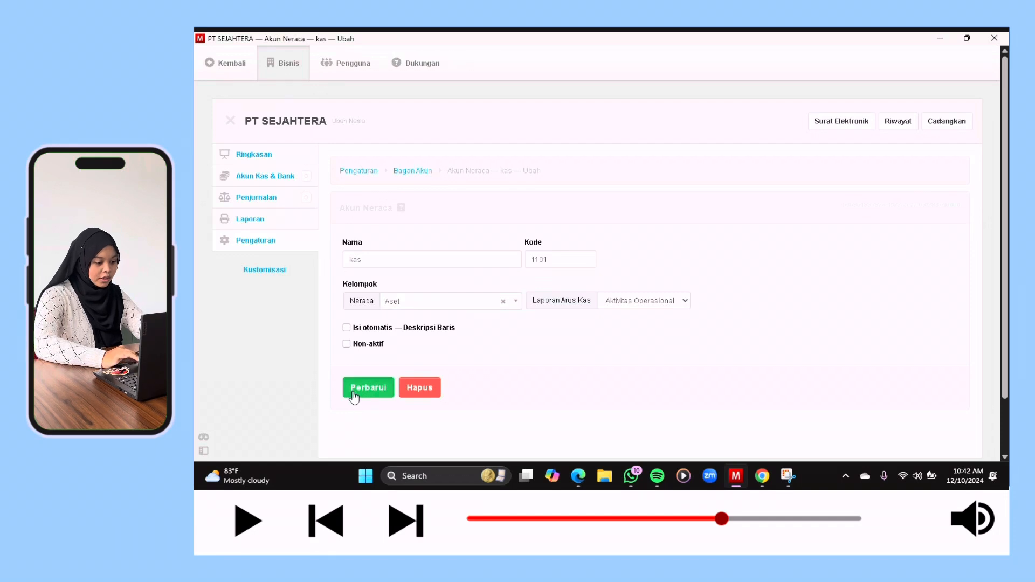
scroll(353, 398, down, 1)
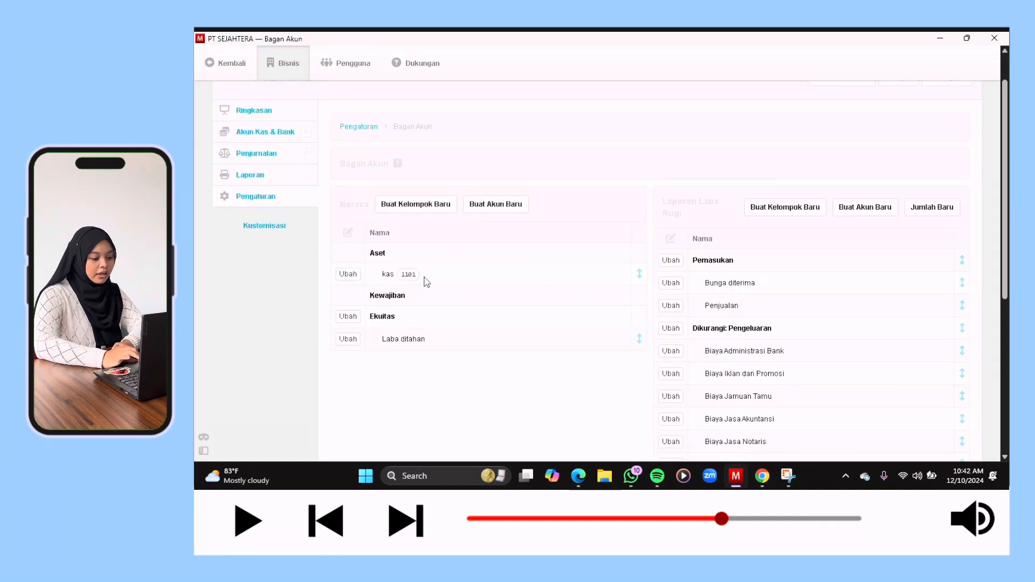
scroll(413, 291, up, 1)
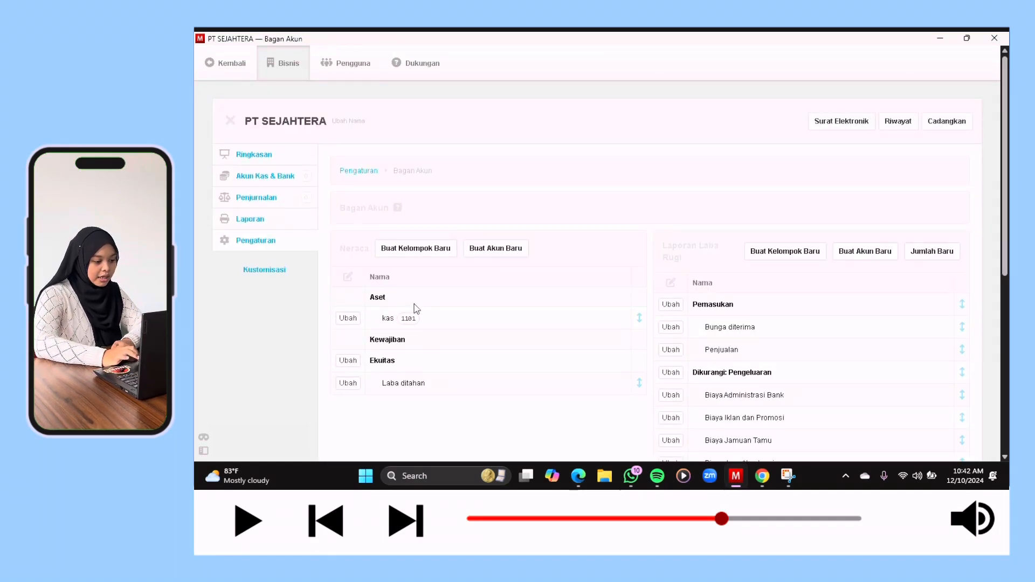
scroll(415, 310, down, 1)
scroll(415, 313, down, 1)
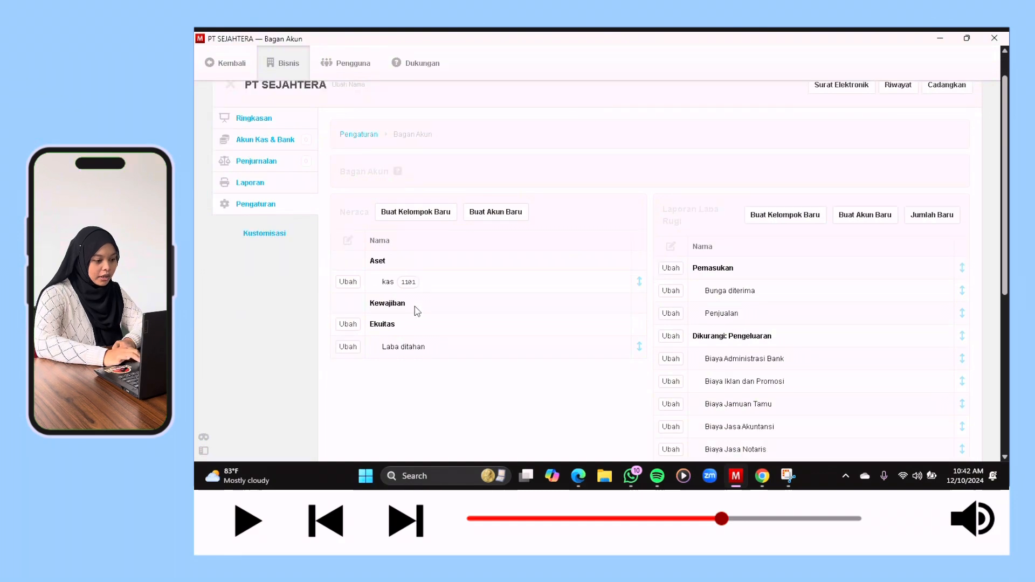
scroll(411, 363, down, 1)
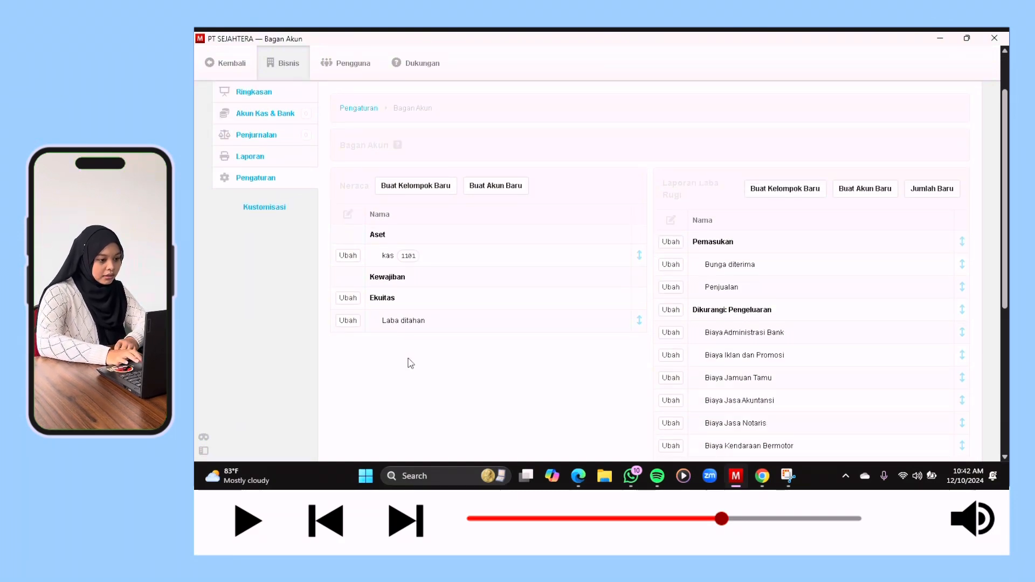
scroll(410, 363, down, 2)
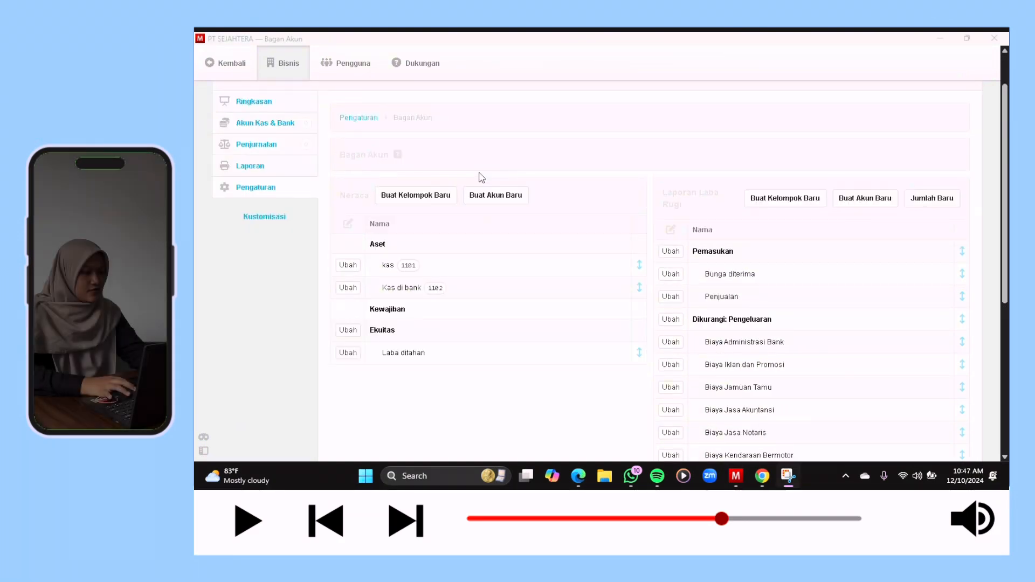
- Start a new journal entry in Penjurnalan and set its date to 11/9/2024
scroll(292, 206, up, 1)
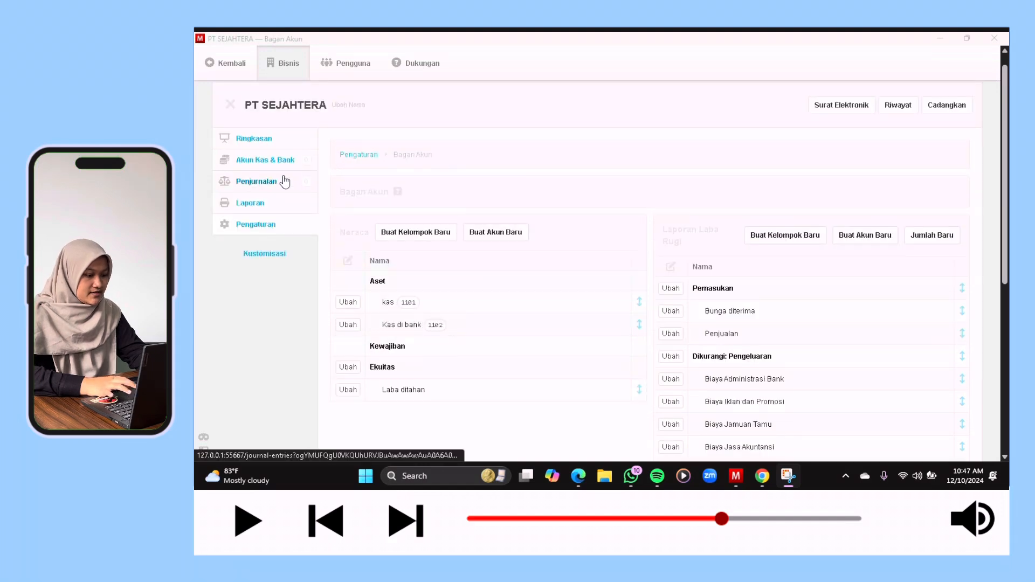
click(280, 186)
click(280, 186)
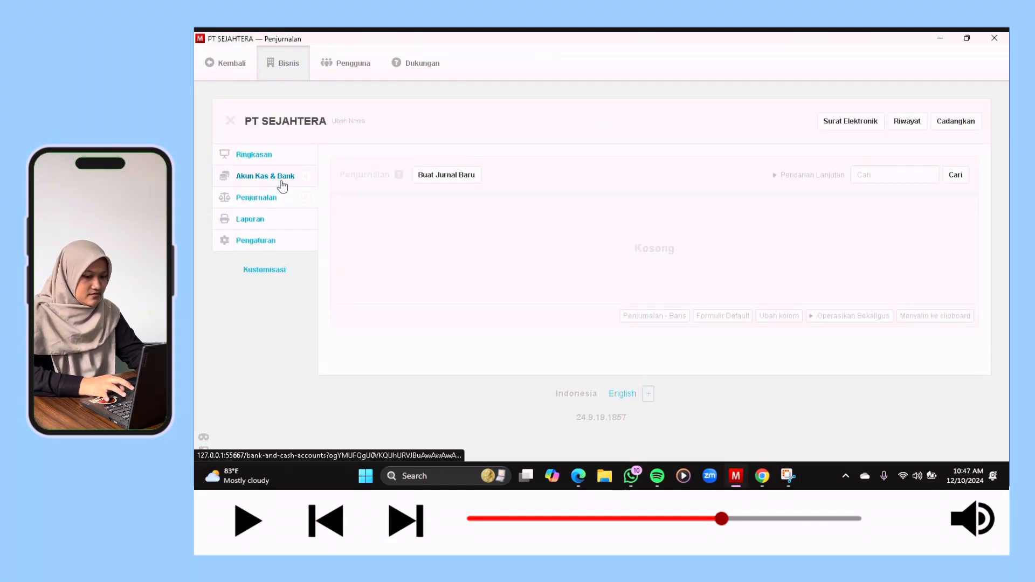
click(442, 176)
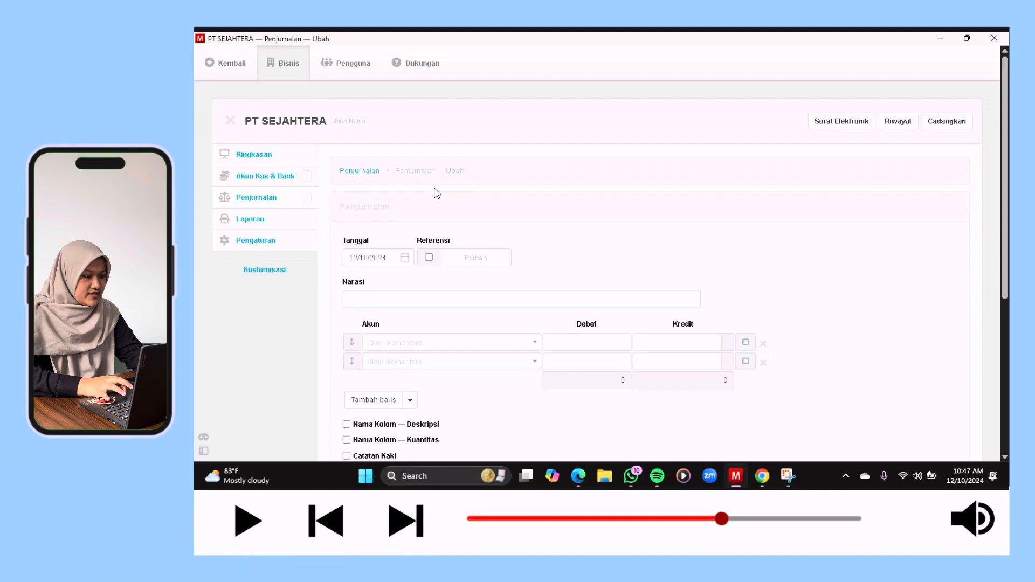
click(405, 259)
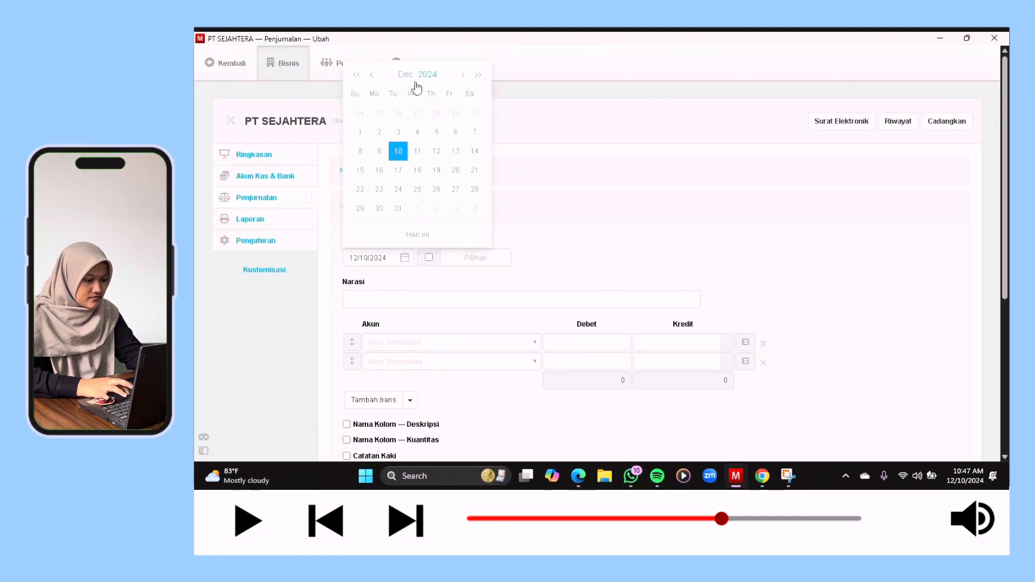
click(372, 75)
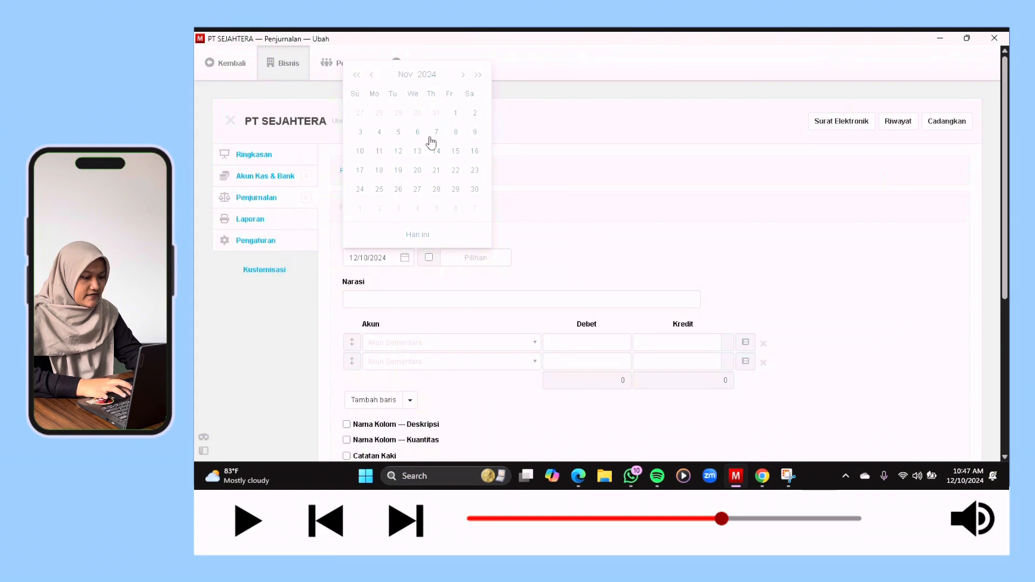
click(474, 141)
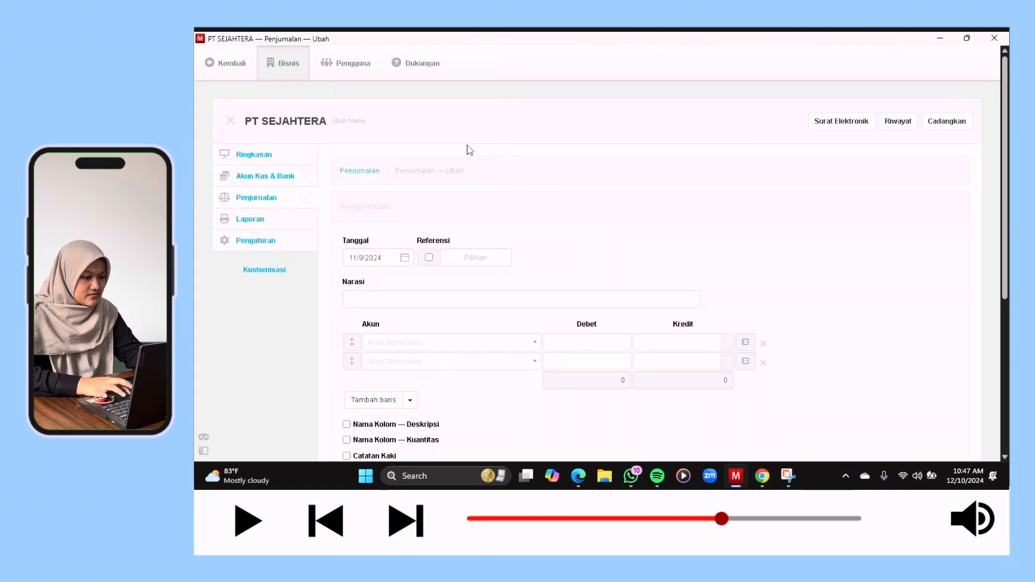
- Enter "investasi awal" as the journal entry's narration (Narasi)
scroll(429, 280, down, 2)
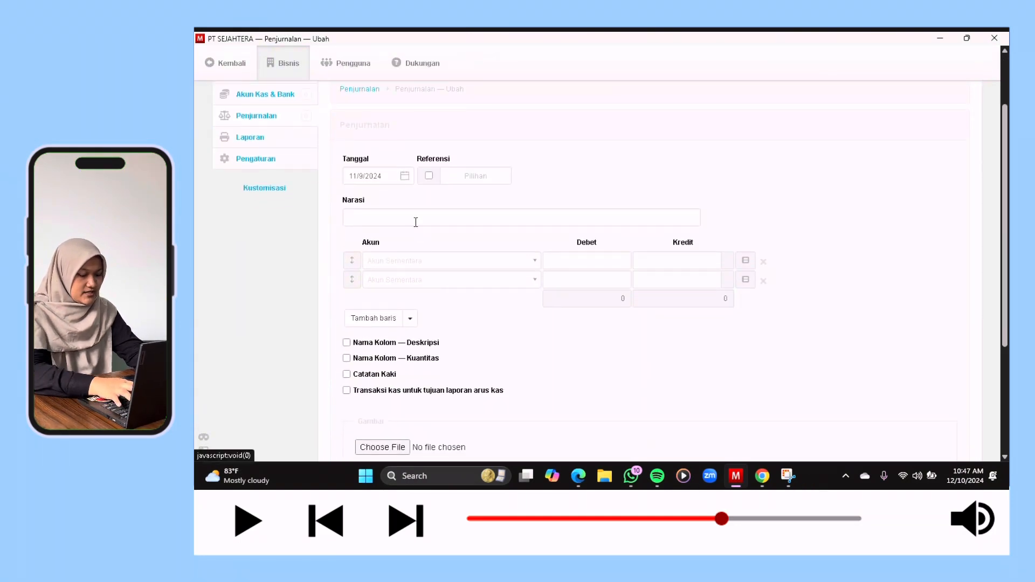
click(416, 218)
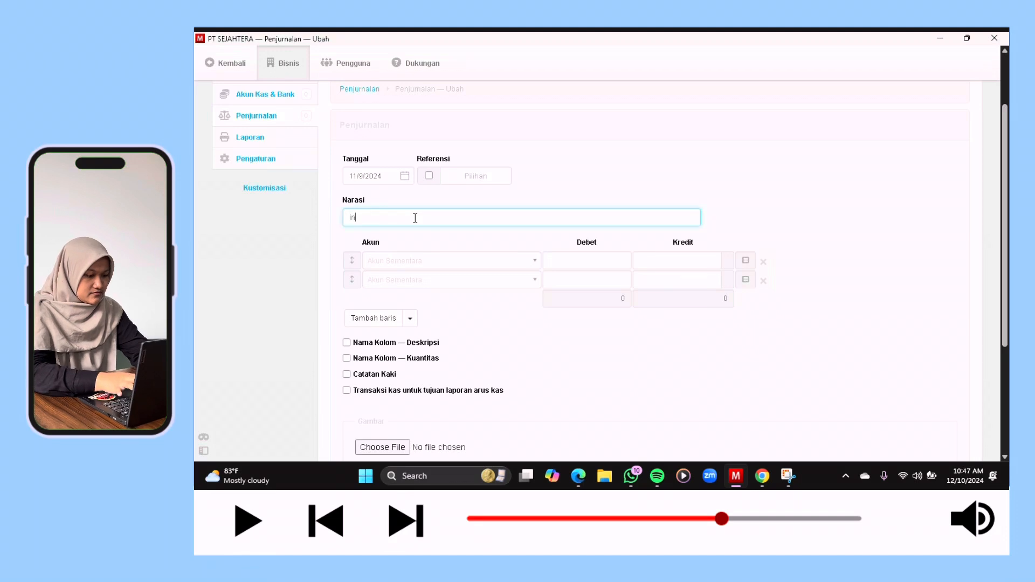
text(investas)
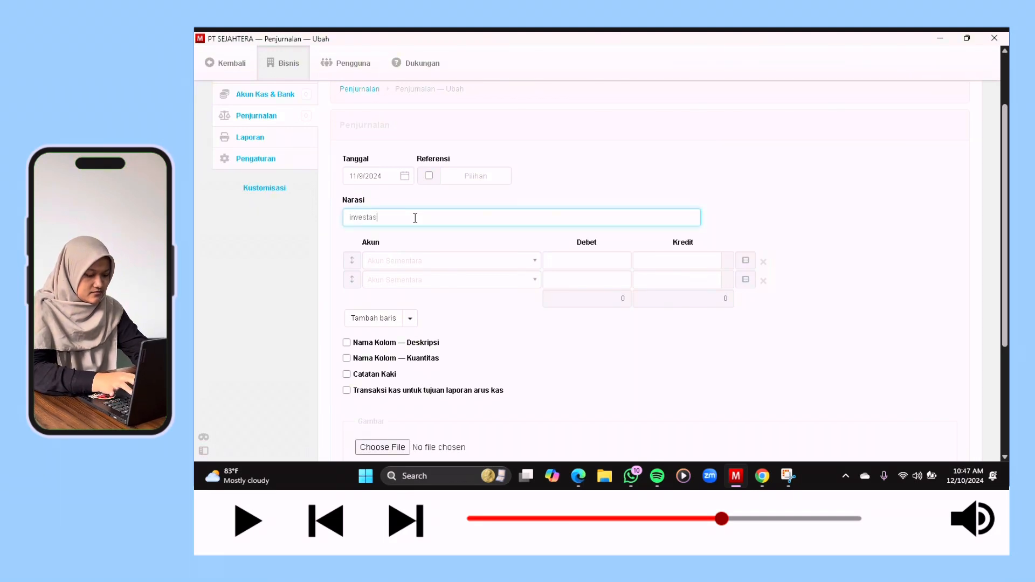
text(i awal)
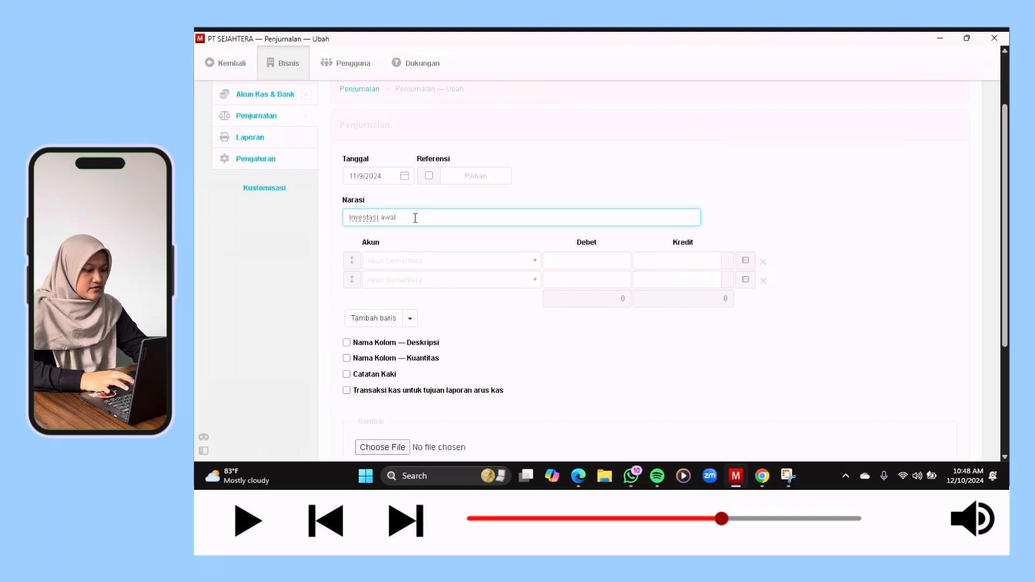
click(533, 261)
click(516, 313)
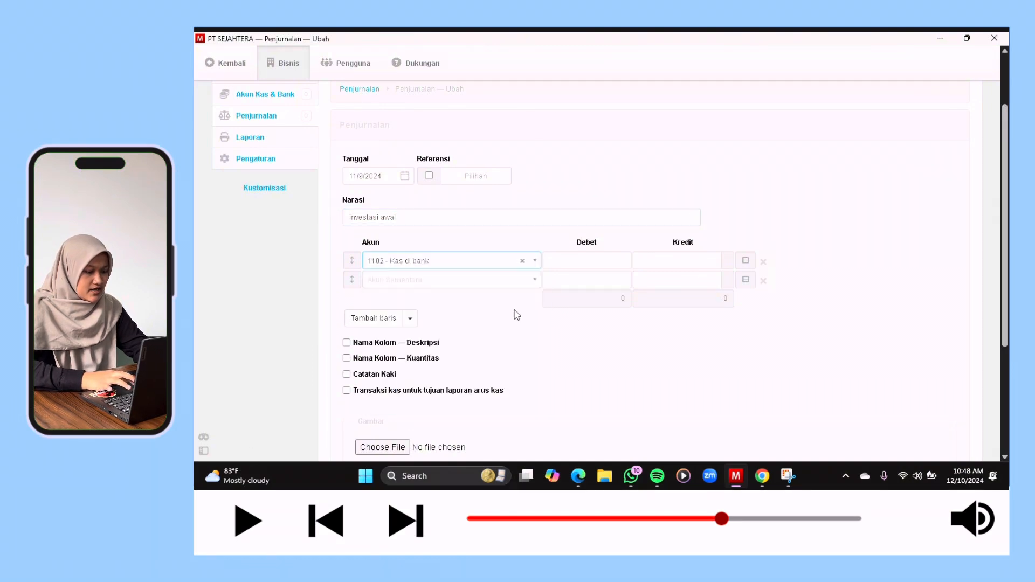
click(613, 264)
text(1)
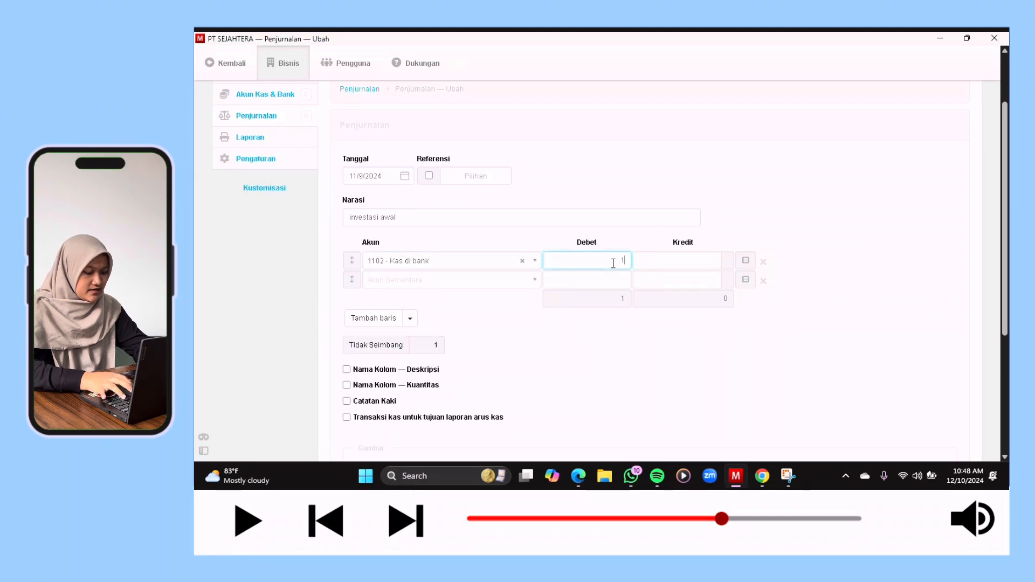
text(00)
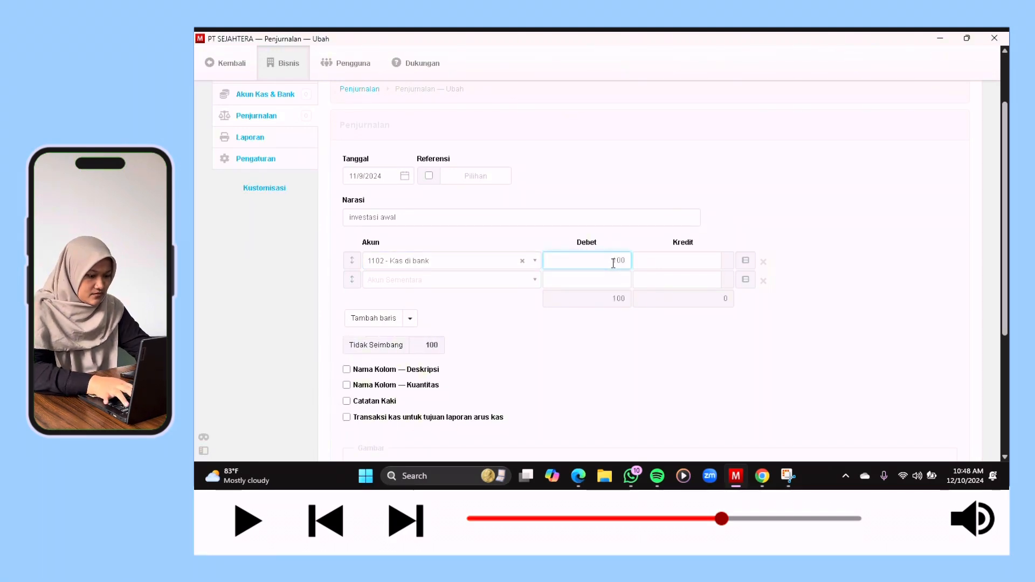
text(0000)
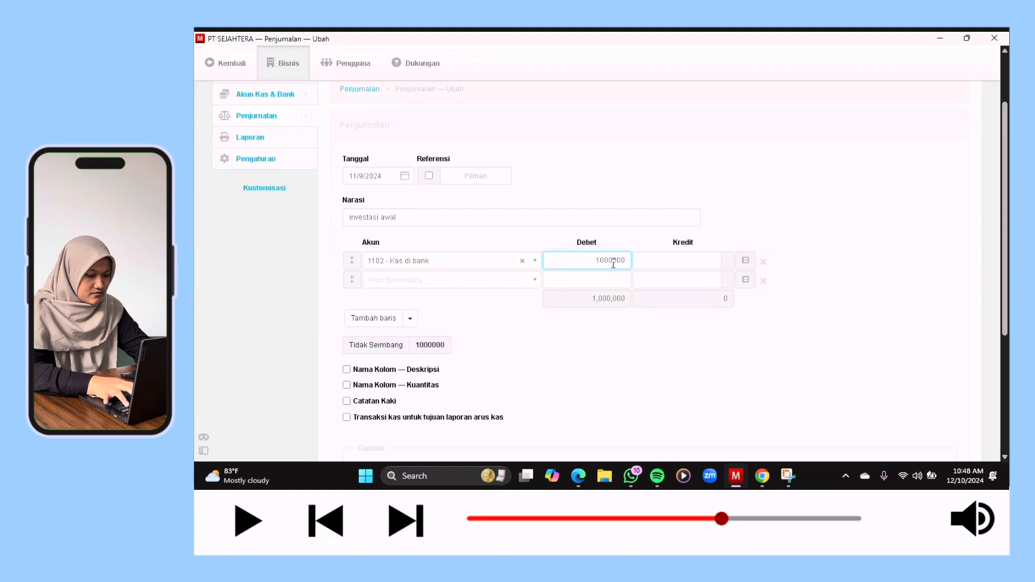
text(000)
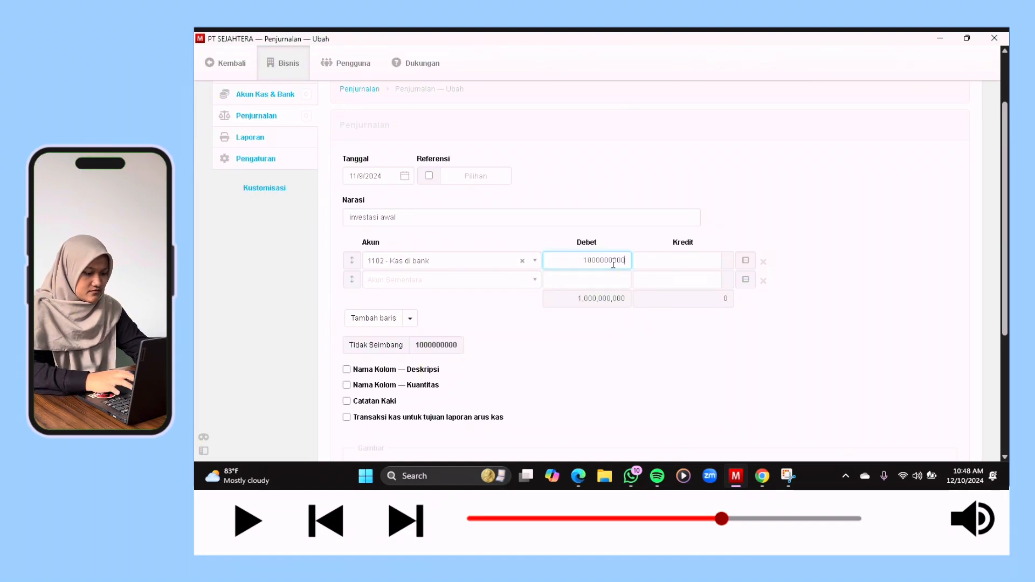
- Turn on automatic reference numbering for the journal entry and create it
click(430, 177)
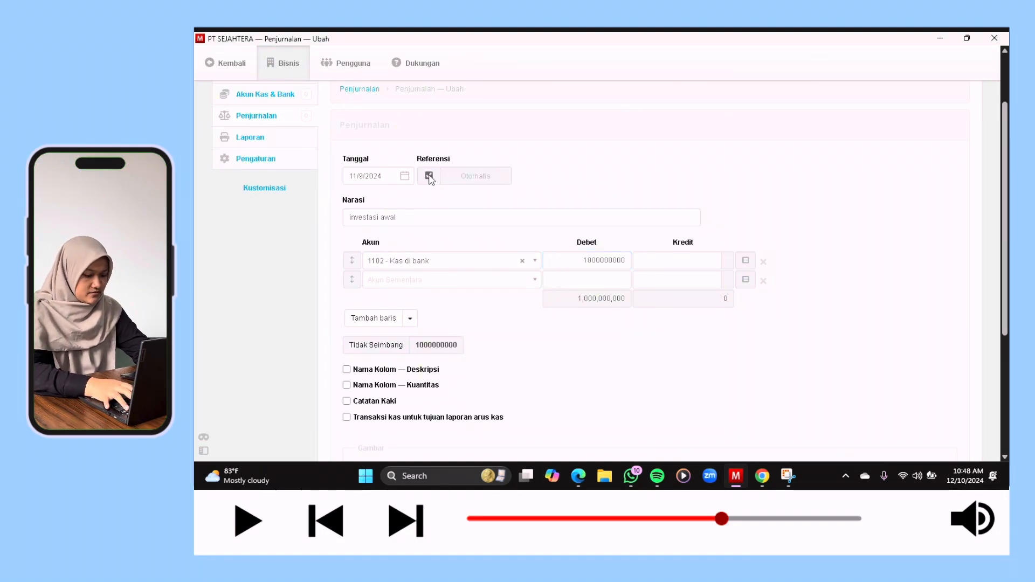
scroll(480, 270, down, 3)
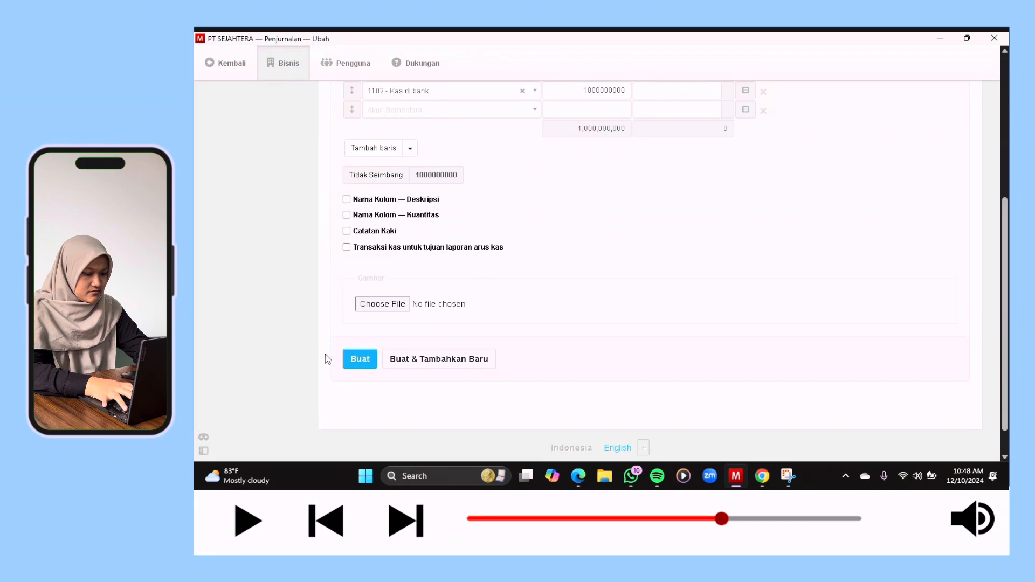
click(357, 366)
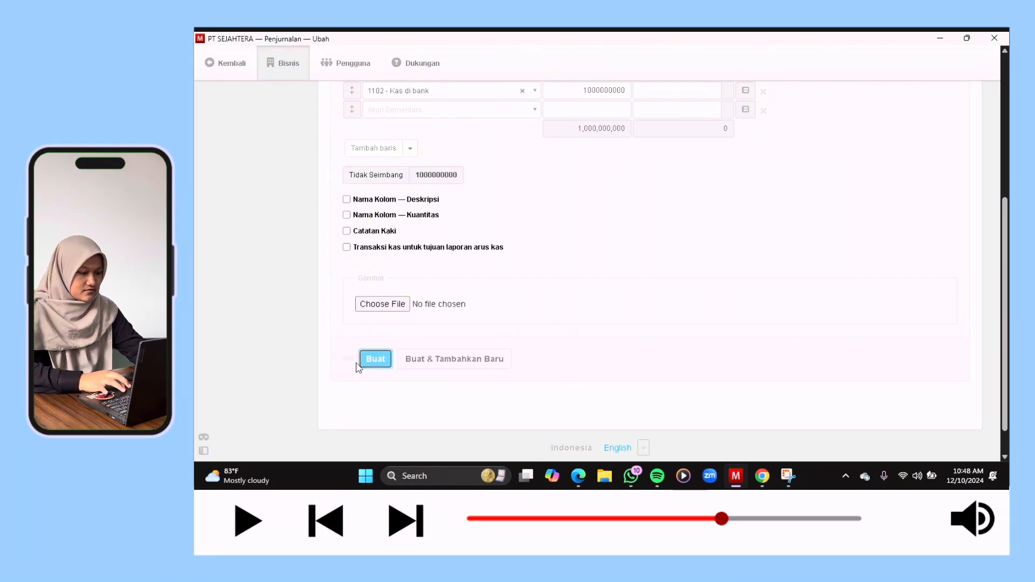
scroll(356, 368, down, 3)
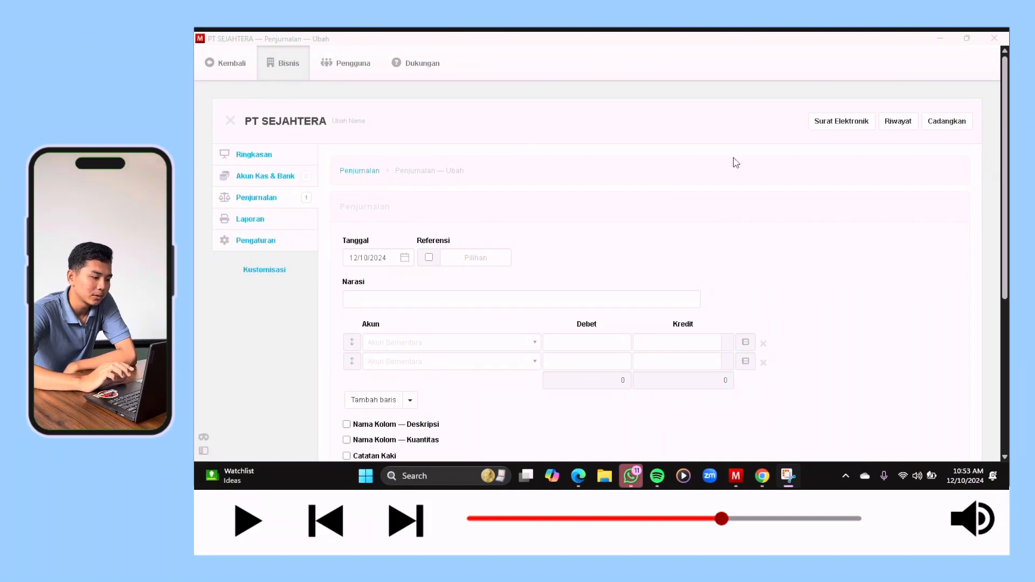
- Set the new journal entry's date to 12/1/2024 and turn on automatic reference numbering
drag(1006, 219, 1006, 266)
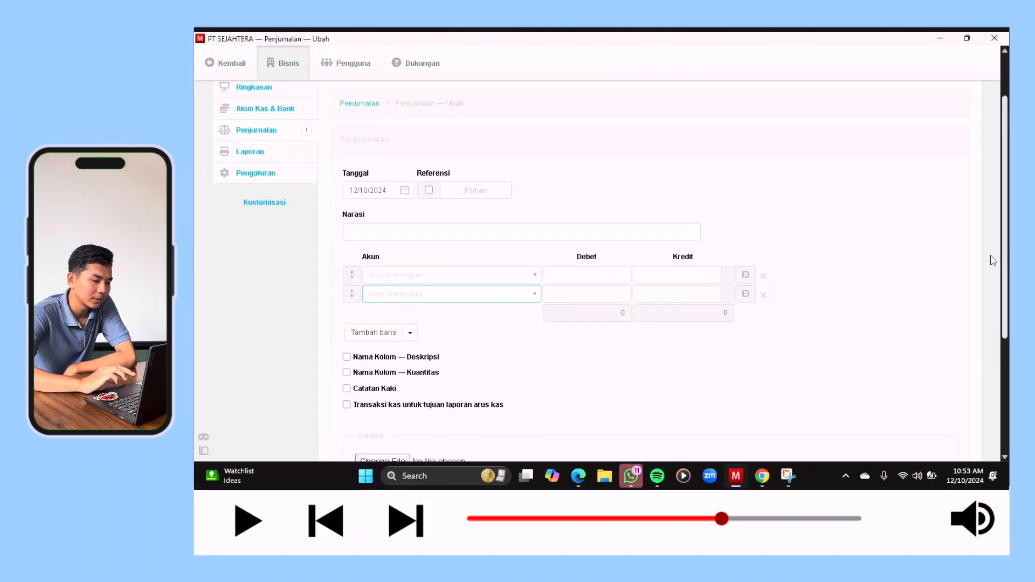
click(356, 193)
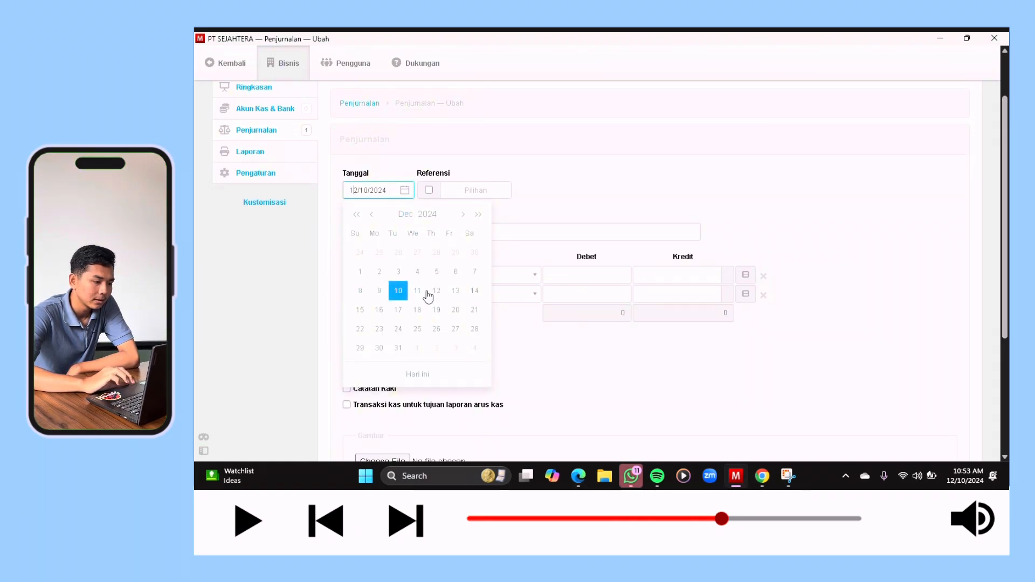
click(359, 272)
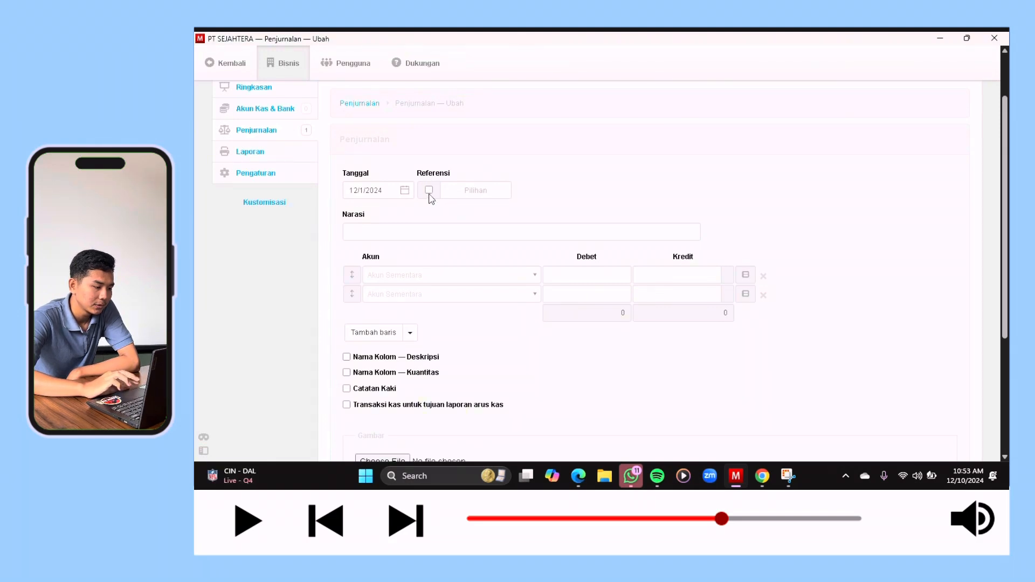
click(429, 191)
- Enter "Investasi Awal" as the journal entry's narration (Narasi)
click(408, 229)
text(I)
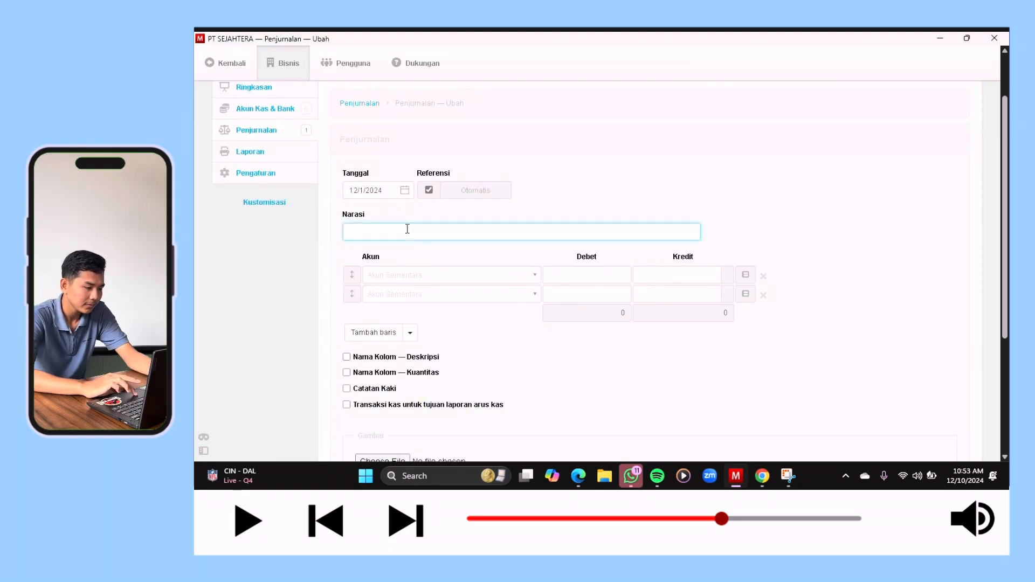
key(Caps_Lock)
text(nves)
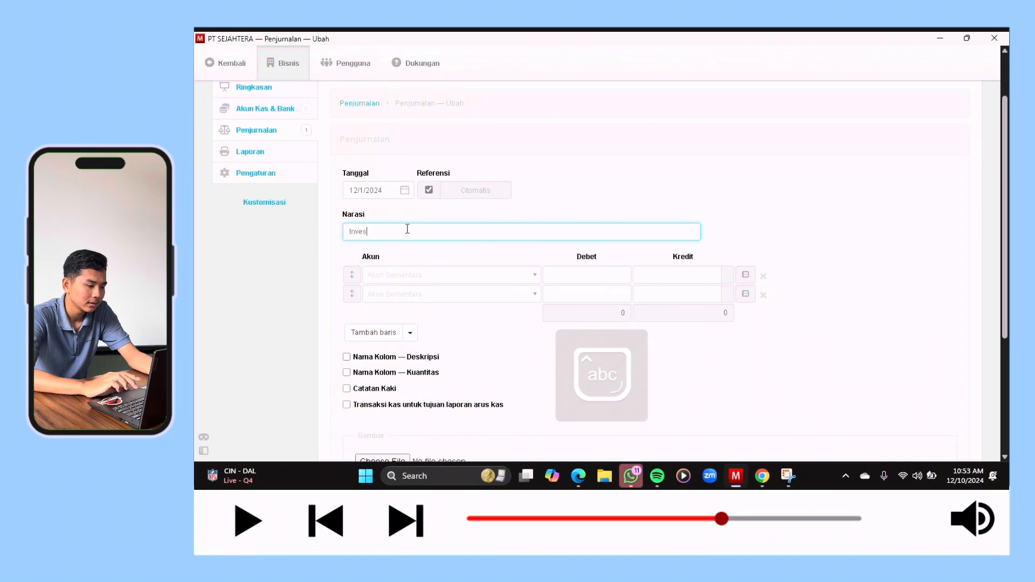
text(tasi Awal)
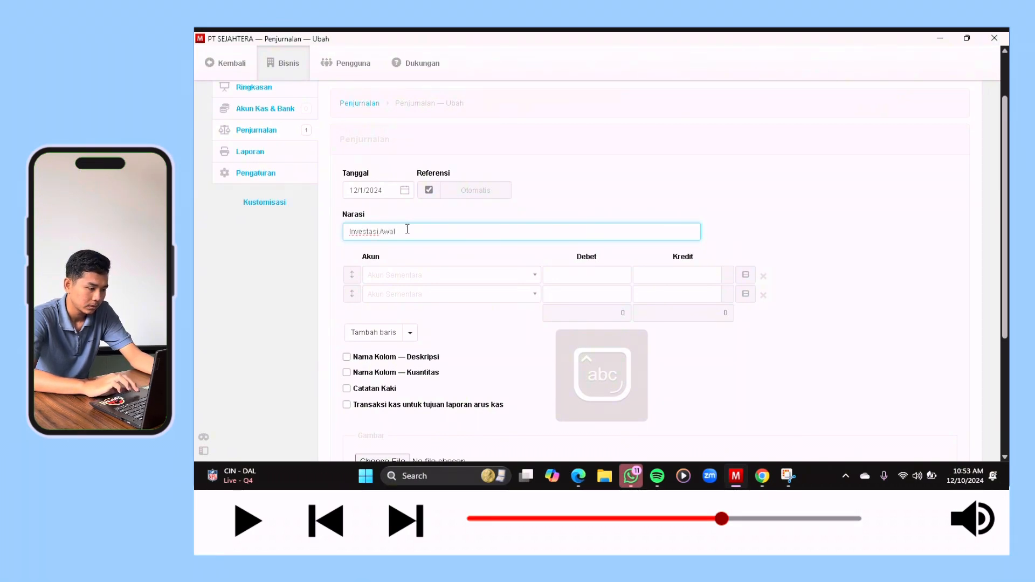
- Assign account 1101 - kas to the first journal line and 1103 - modal pemilik to the second
click(451, 275)
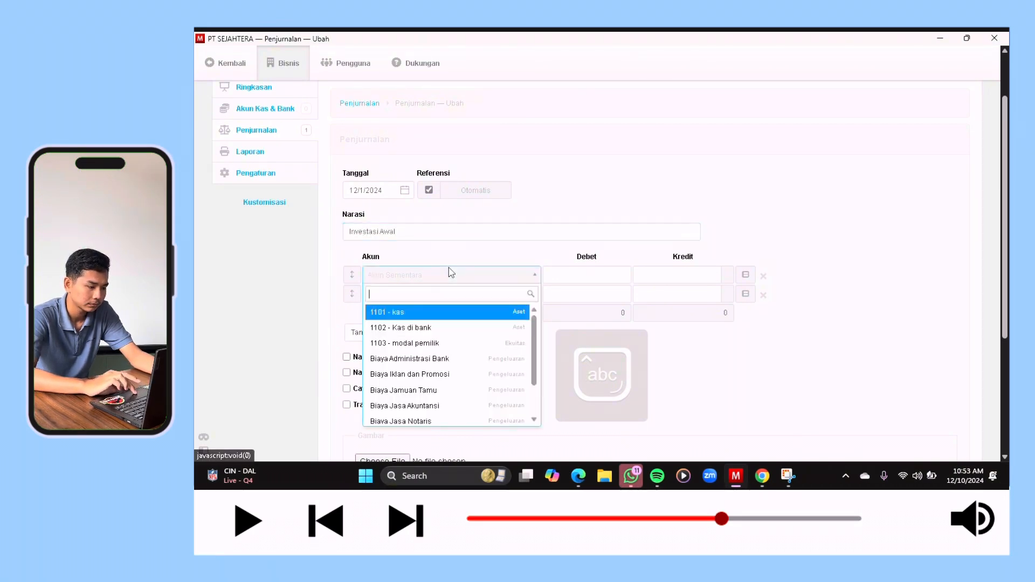
click(446, 312)
click(440, 295)
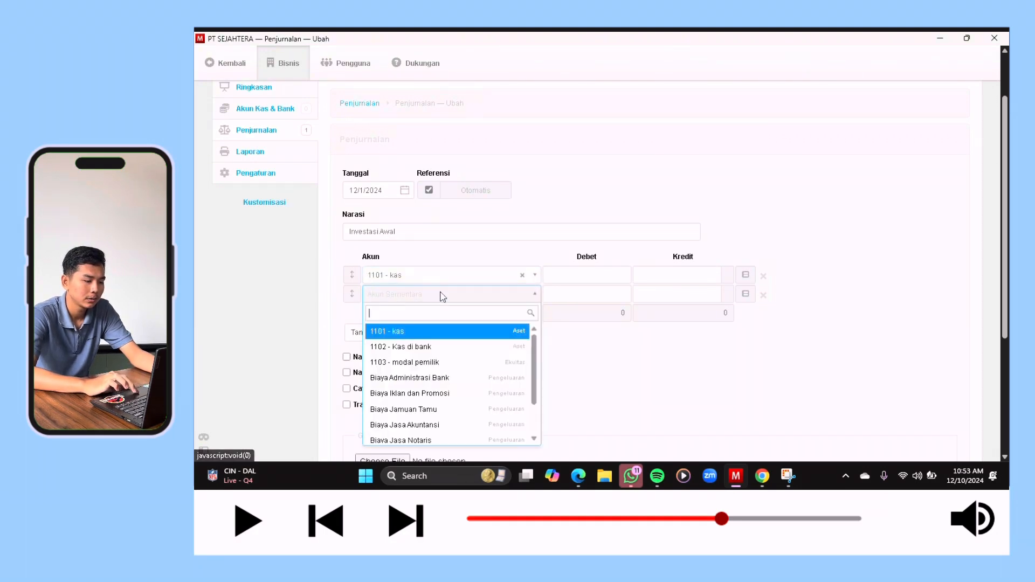
click(429, 362)
click(571, 285)
text(1000000000)
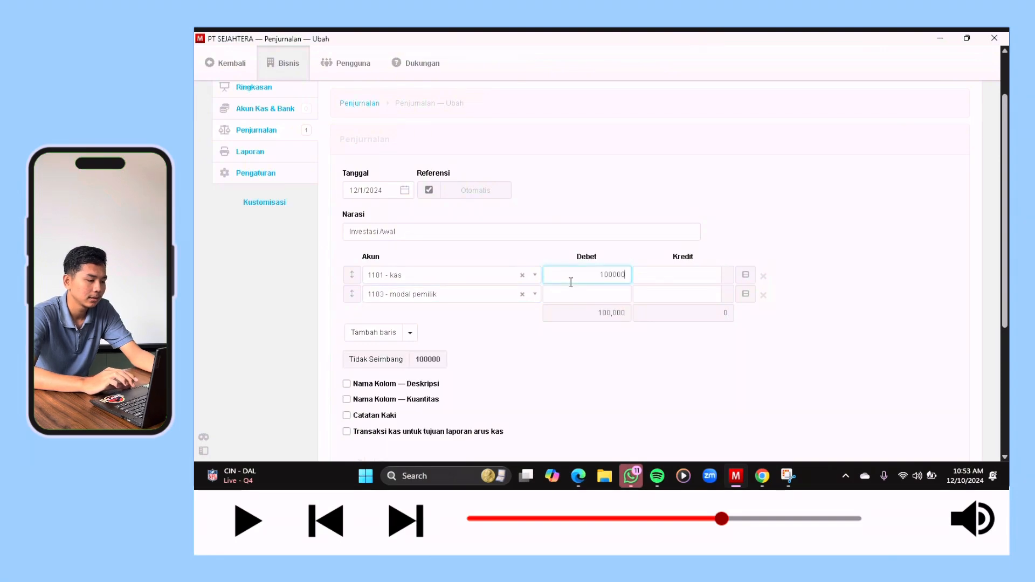
click(655, 293)
text(100000000)
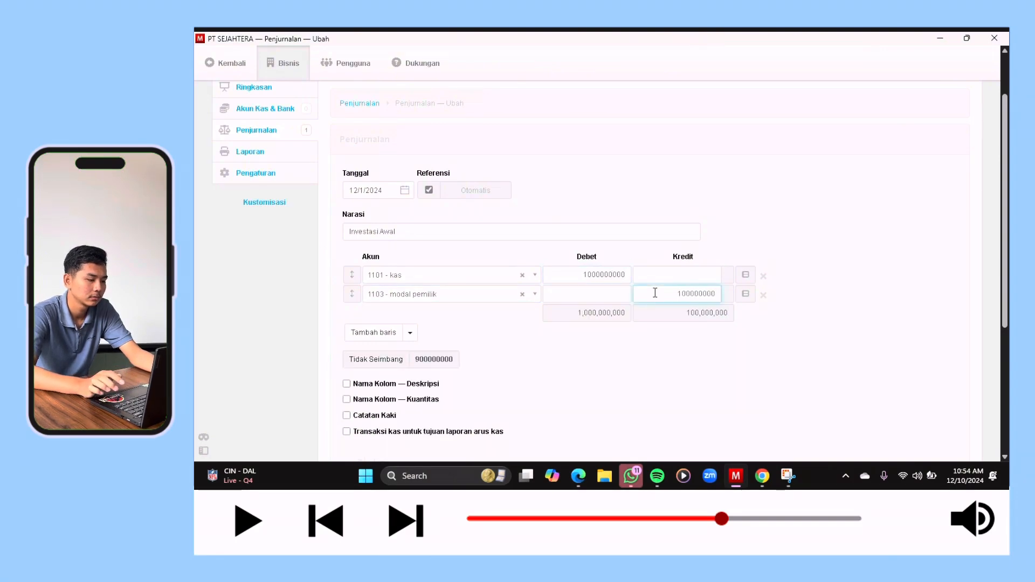
scroll(603, 308, down, 3)
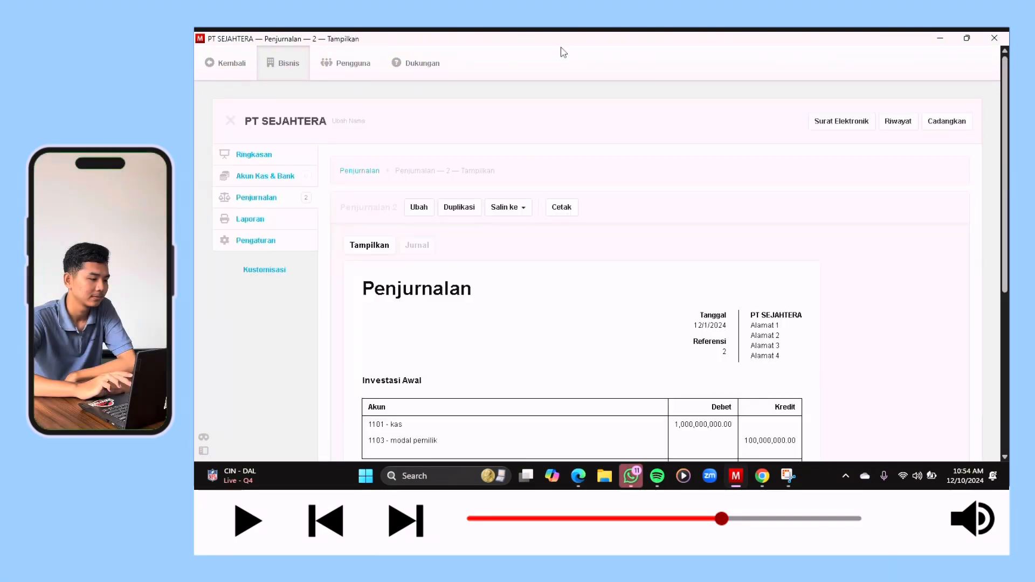
- Start another journal entry in Penjurnalan, dated 12/1/2024, with automatic reference numbering
click(276, 198)
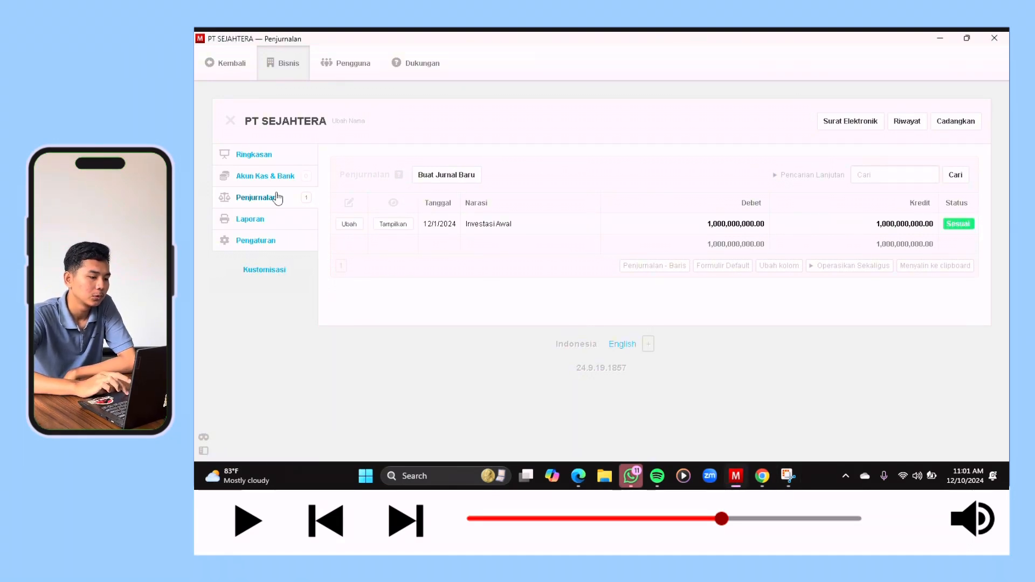
click(436, 176)
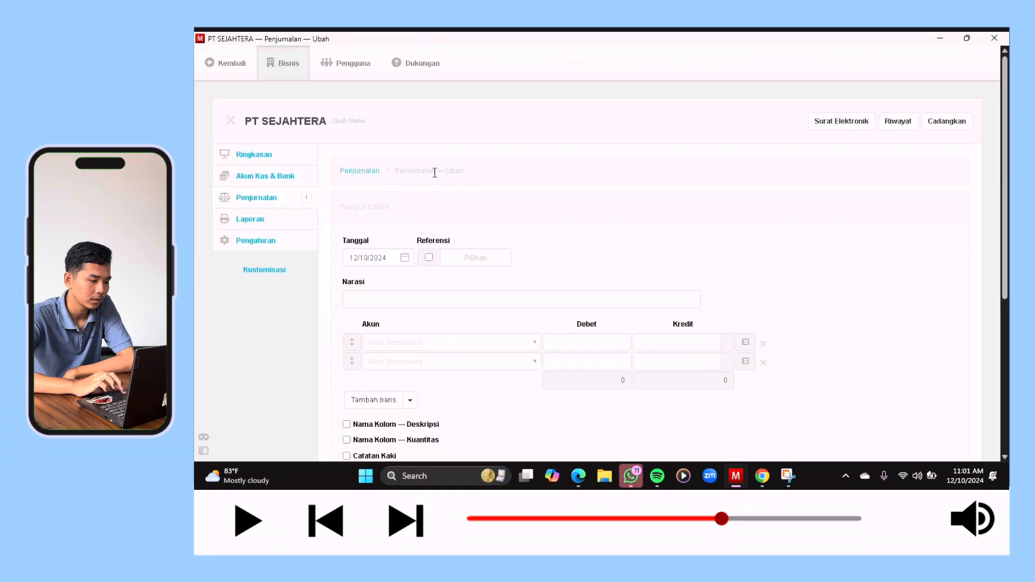
click(404, 259)
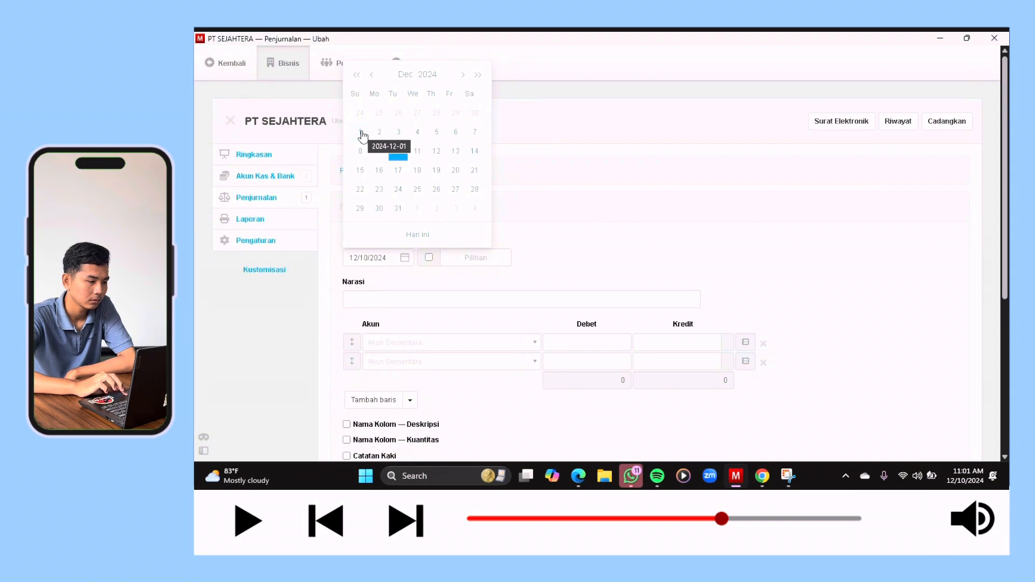
click(365, 133)
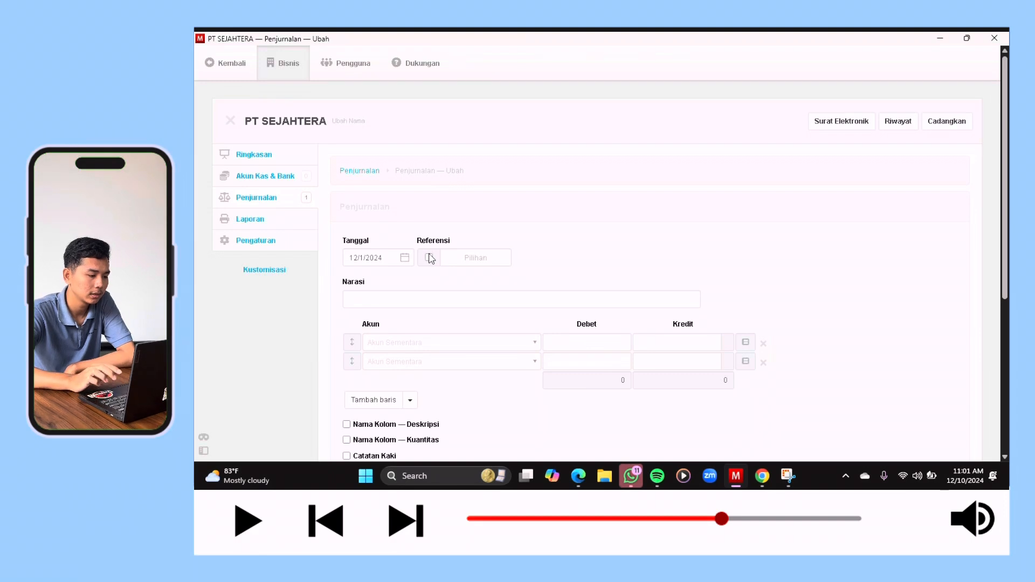
click(429, 258)
- Enter "perlengkapan kantor" as the narration (Narasi) of the journal entry
click(412, 303)
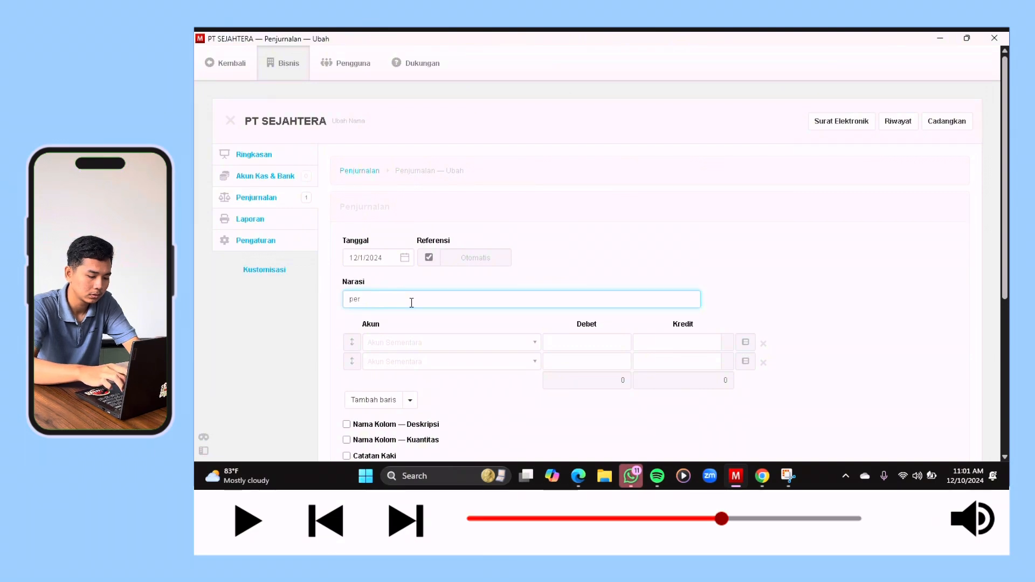
text(perlengkapa)
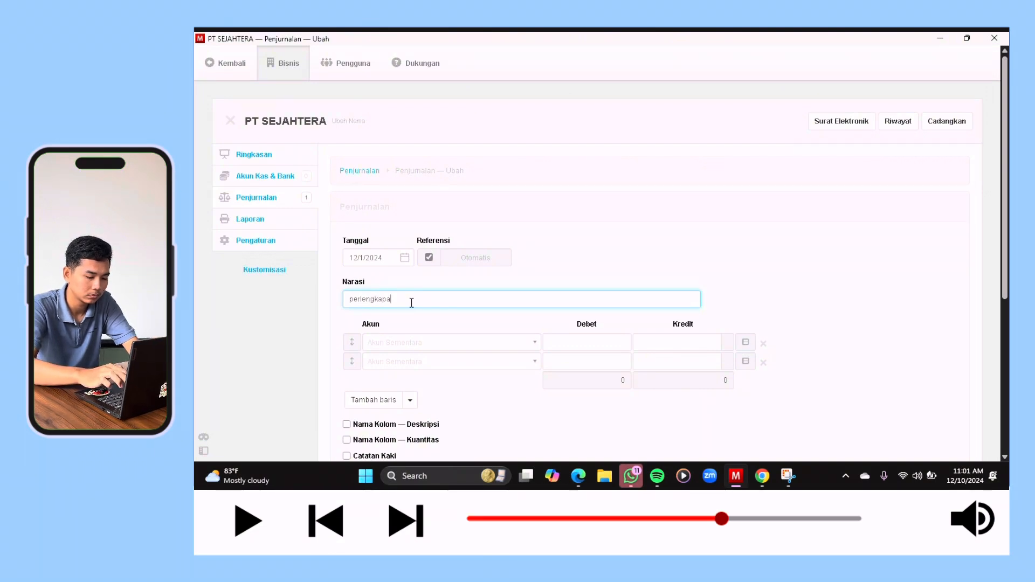
text(n kantor)
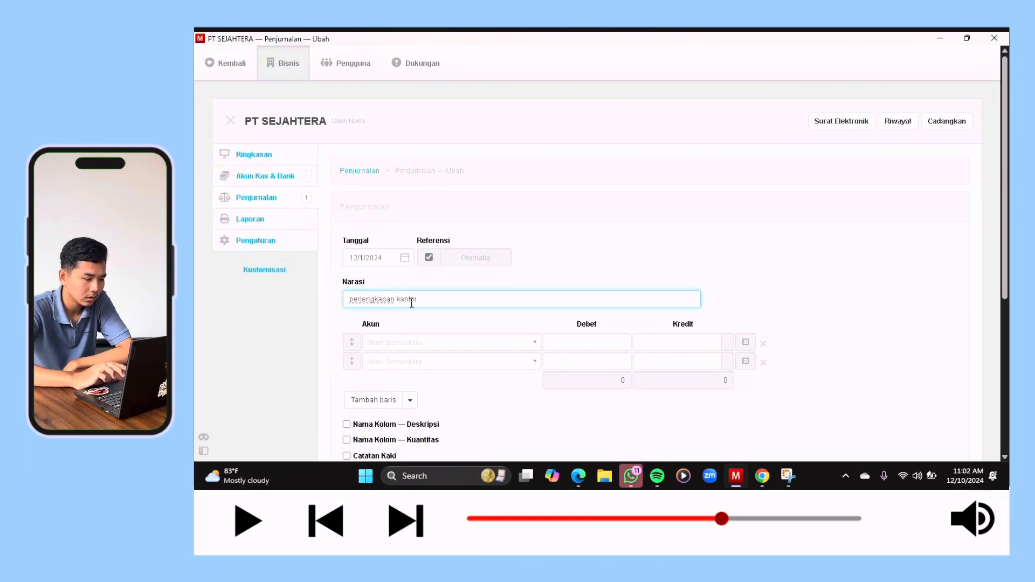
- Assign the account Peralatan Komputer to the first journal line and 1101 - kas to the second
click(418, 344)
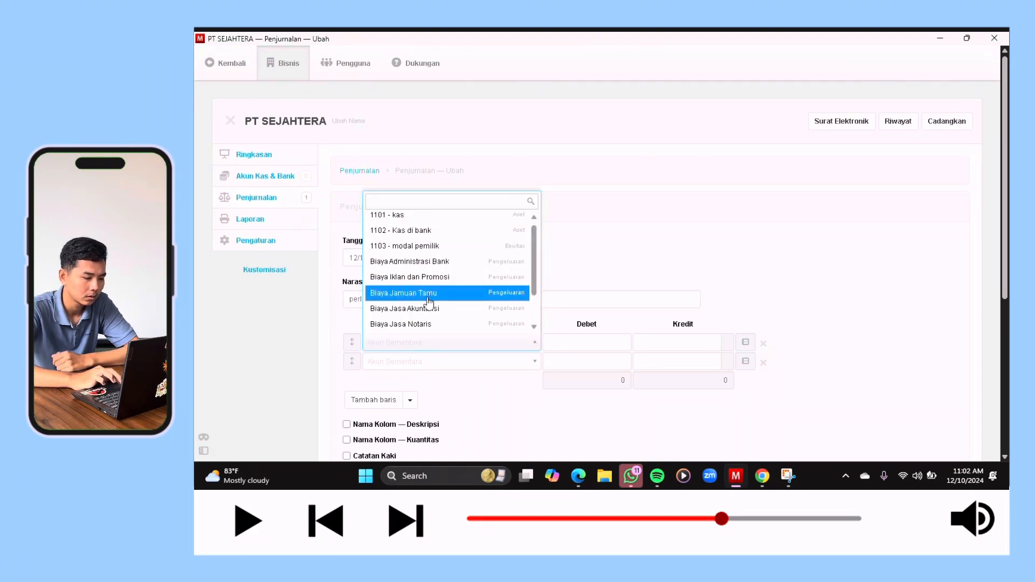
text(oer)
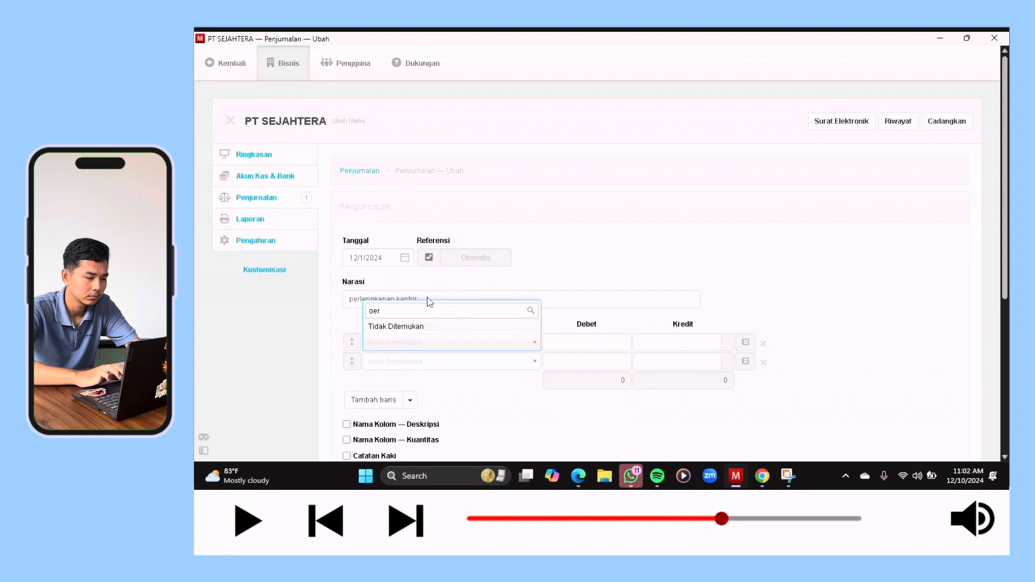
key(BackSpace)
key(BackSpace)
key(BackSpace)
text(pe)
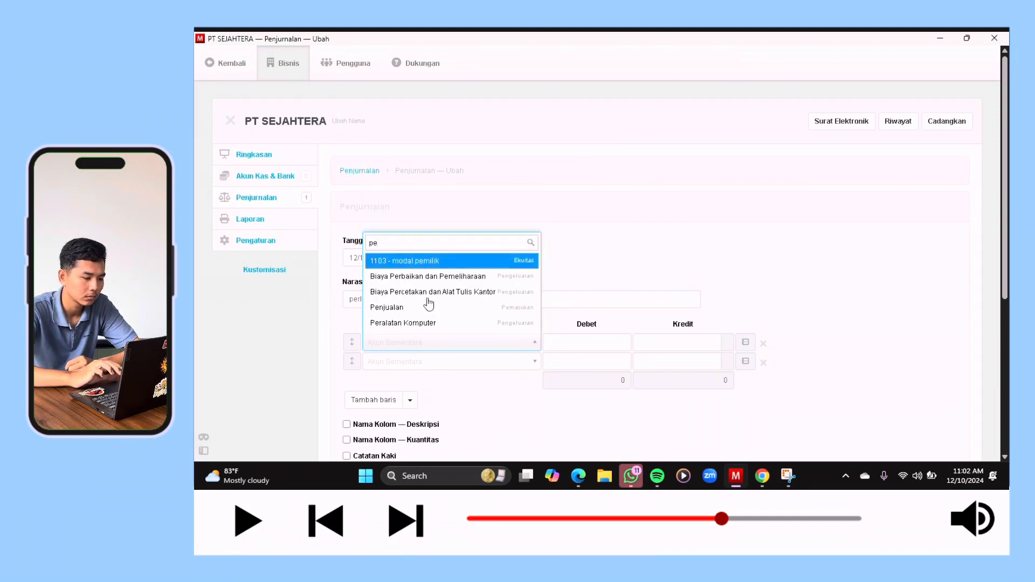
click(418, 322)
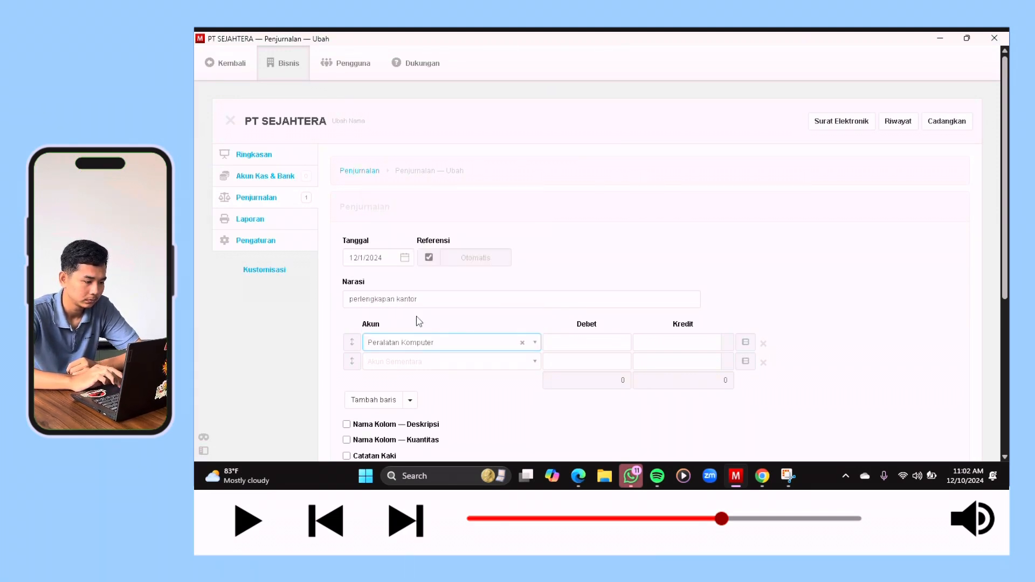
click(411, 369)
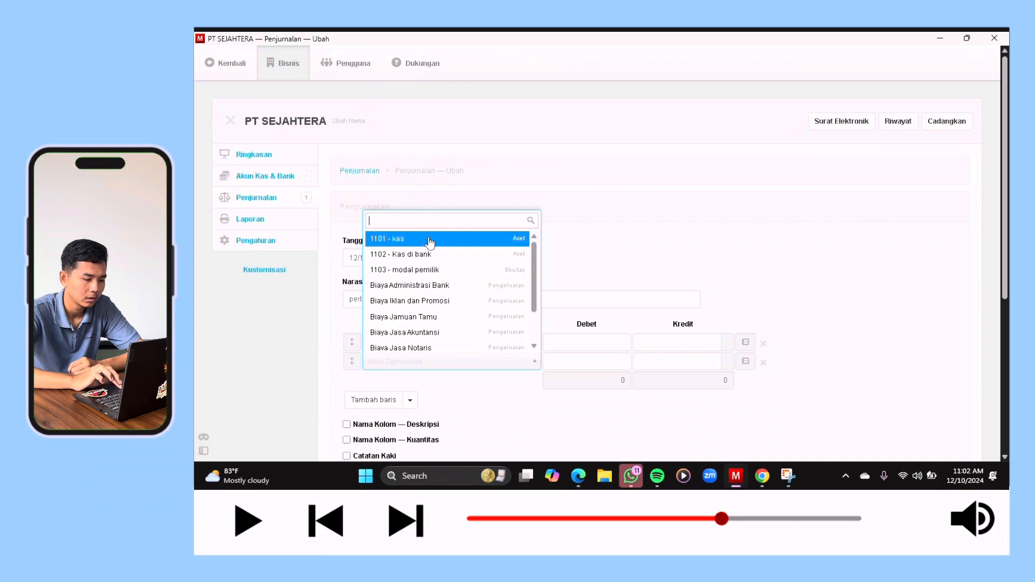
click(429, 237)
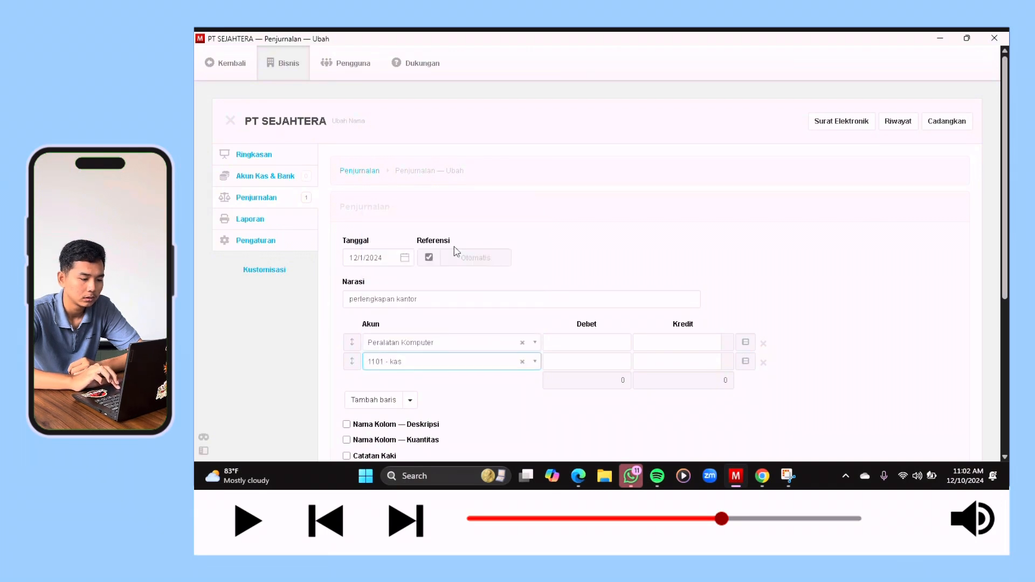
- Enter a debit of 5000000 for Peralatan Komputer and a credit of 5000000 for 1101 - kas
click(567, 340)
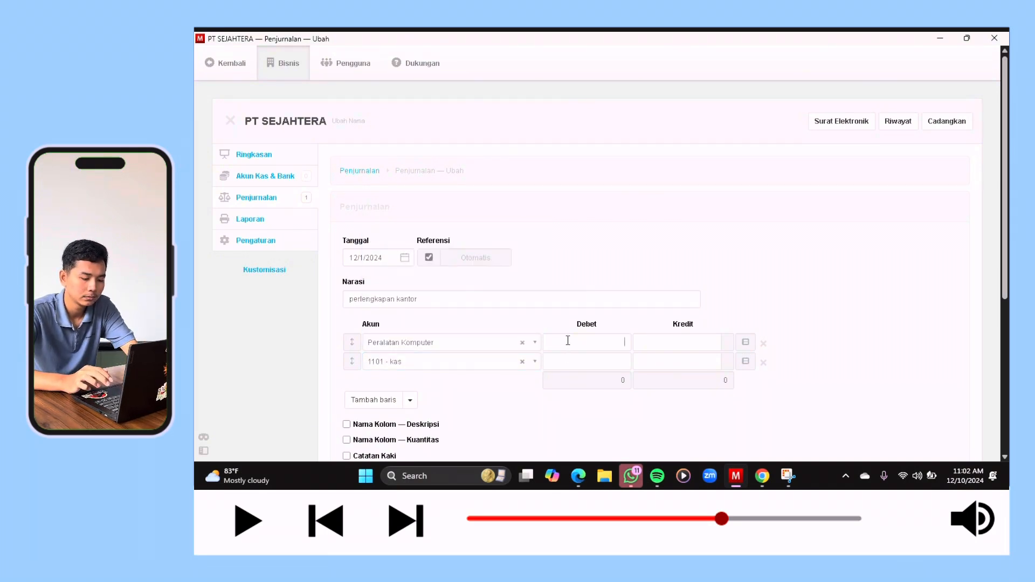
text(50)
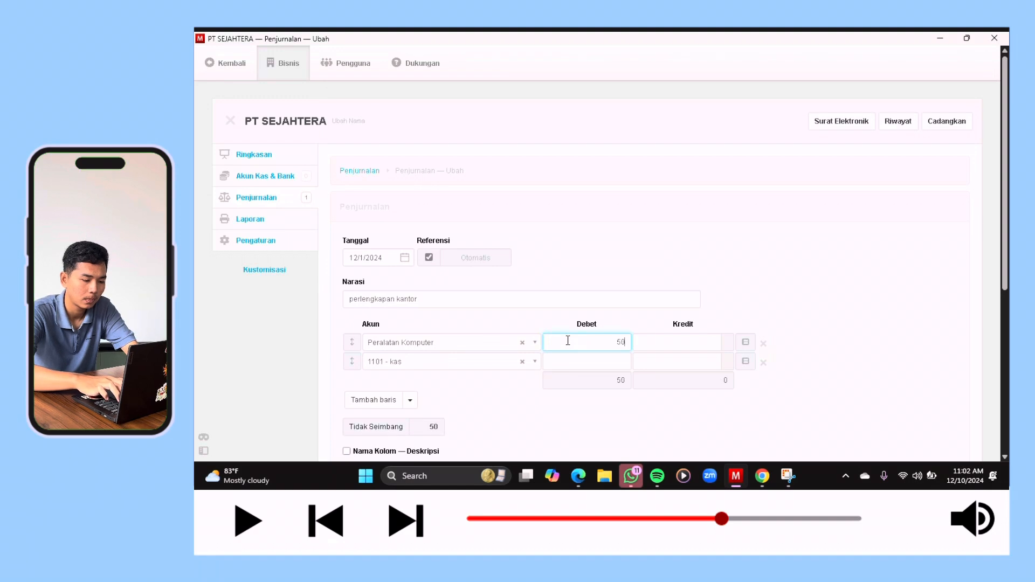
text(00000)
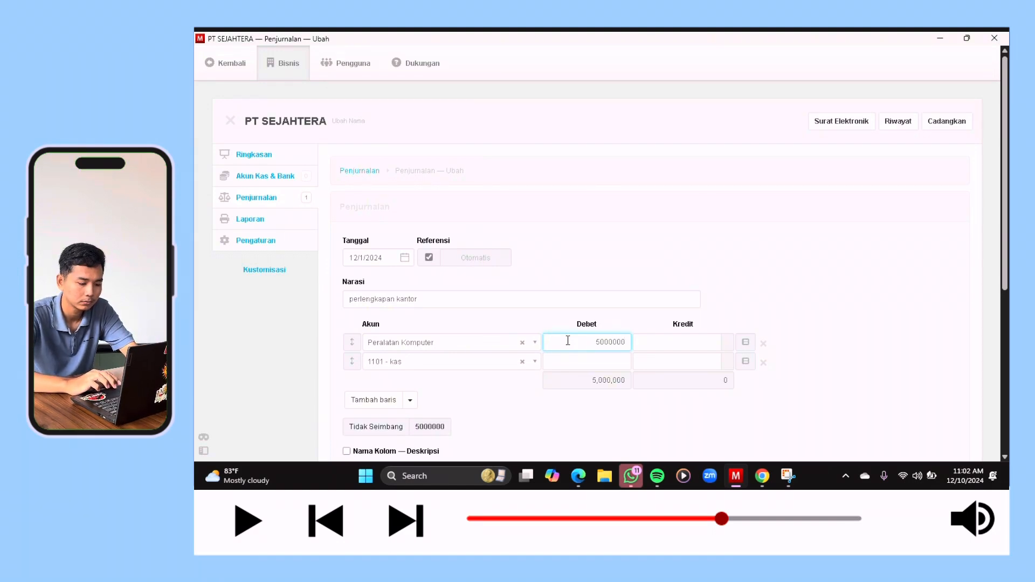
click(649, 367)
text(5000000)
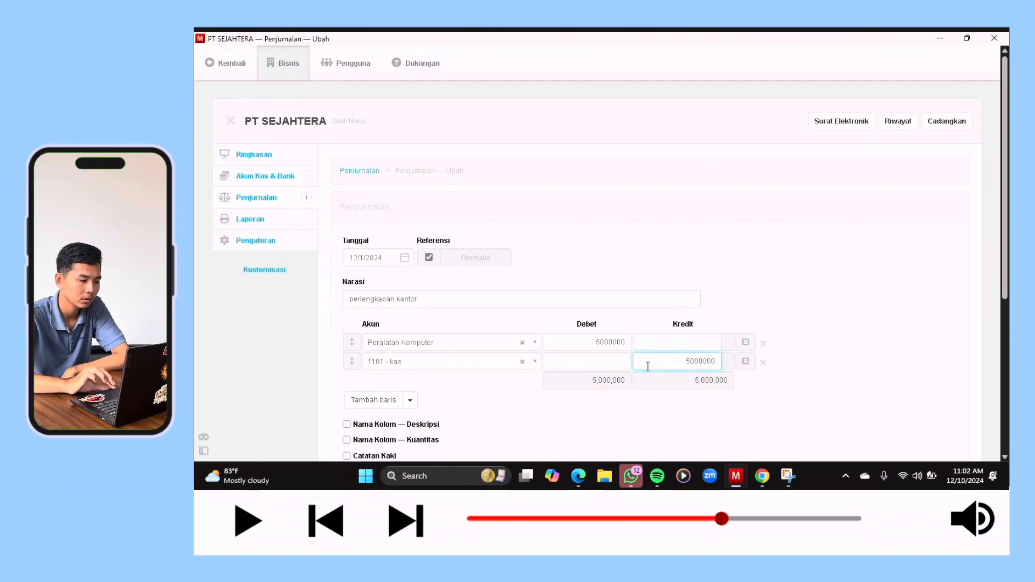
- Create the perlengkapan kantor journal entry and review its accounts and amounts
scroll(646, 369, down, 4)
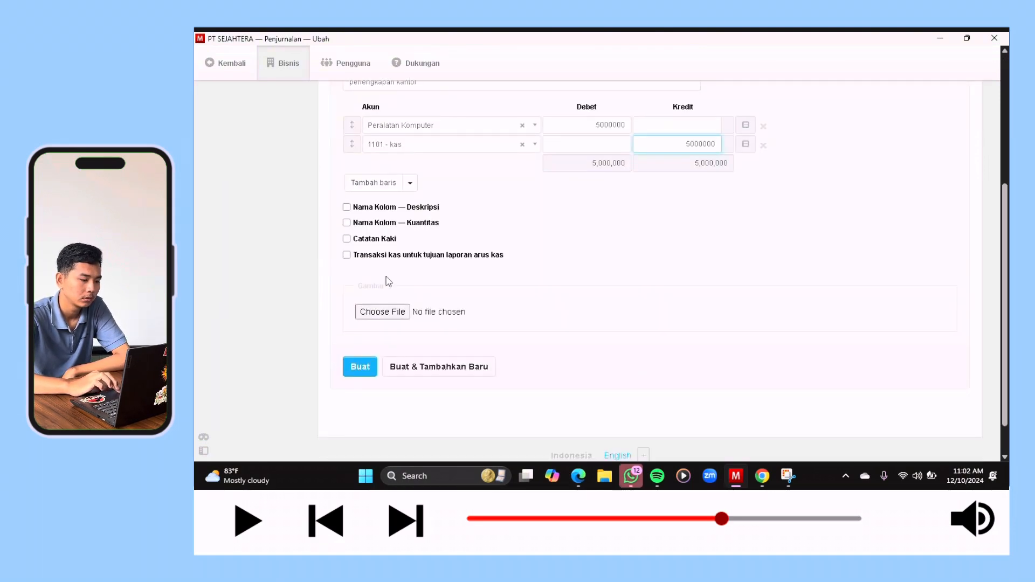
click(365, 368)
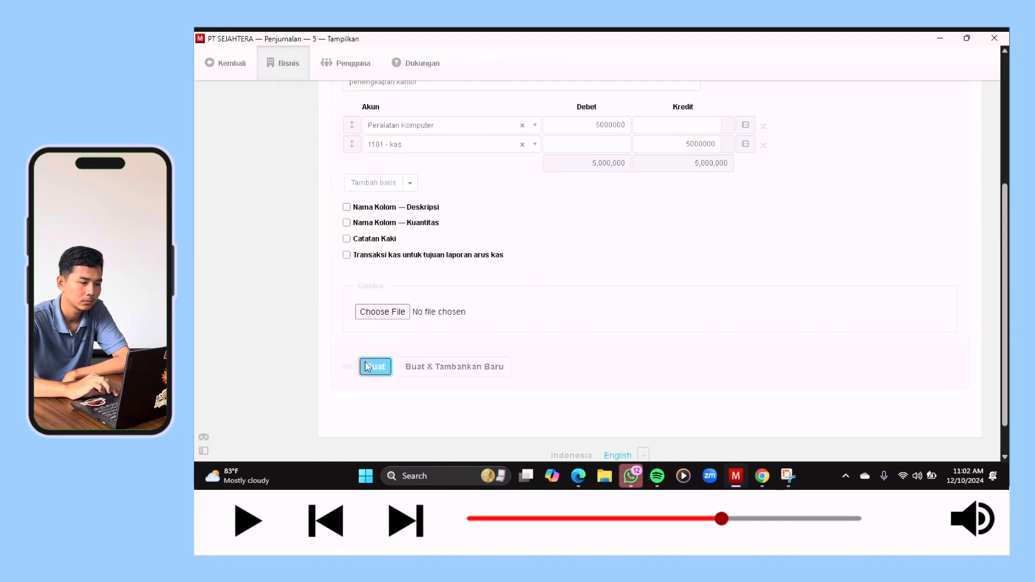
scroll(534, 360, down, 3)
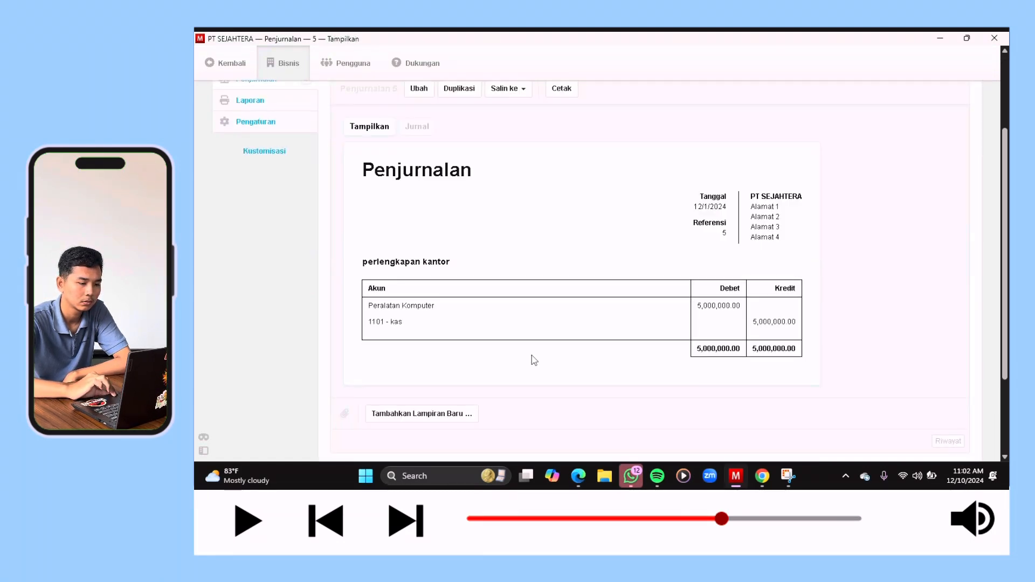
scroll(534, 361, up, 3)
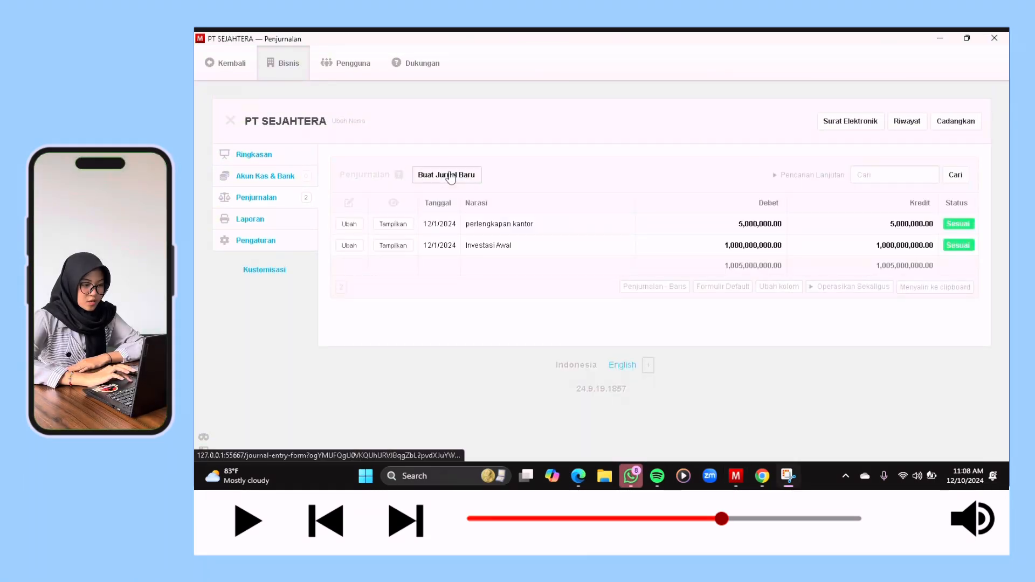
- Start a new journal entry in Penjurnalan and set its date to 12/17/2024
click(450, 176)
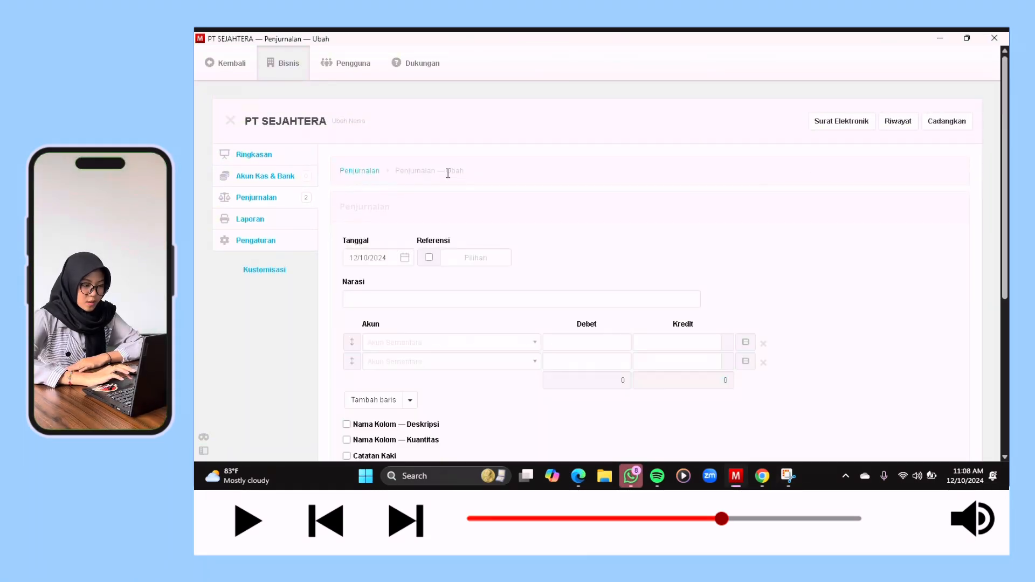
click(404, 259)
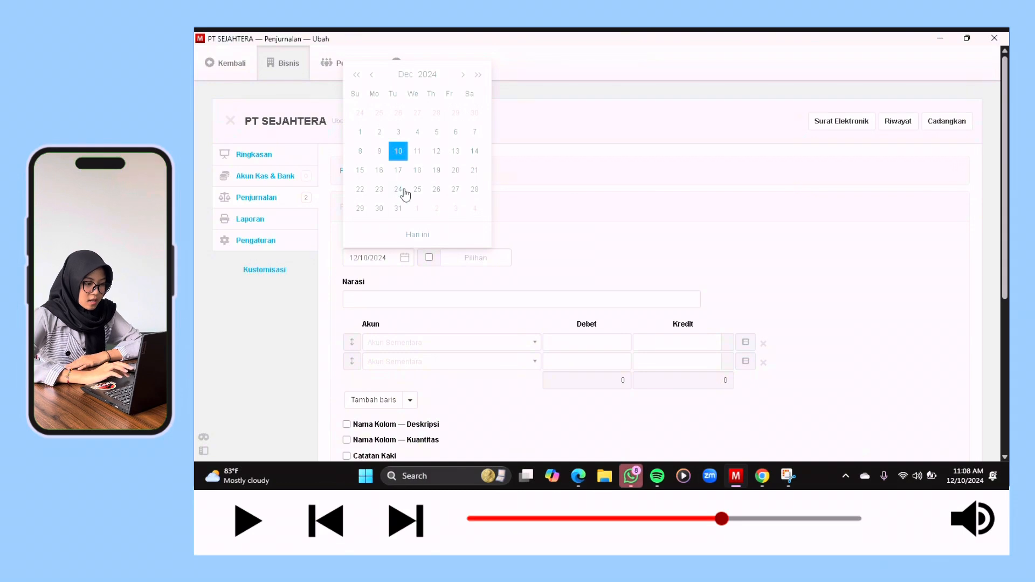
click(401, 174)
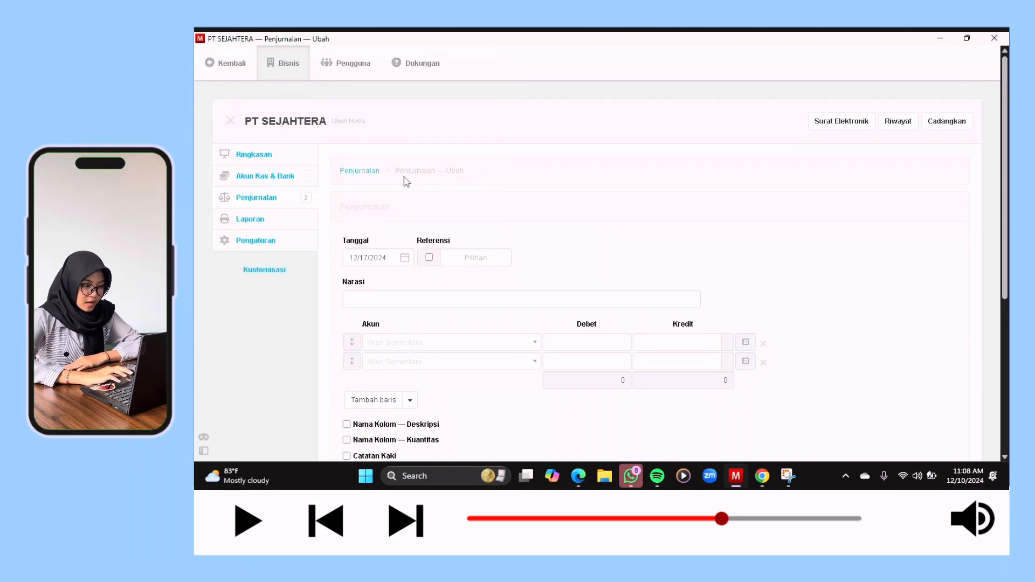
- Enable automatic reference numbering for the new journal entry and enter the narration "investasi awal"
click(430, 260)
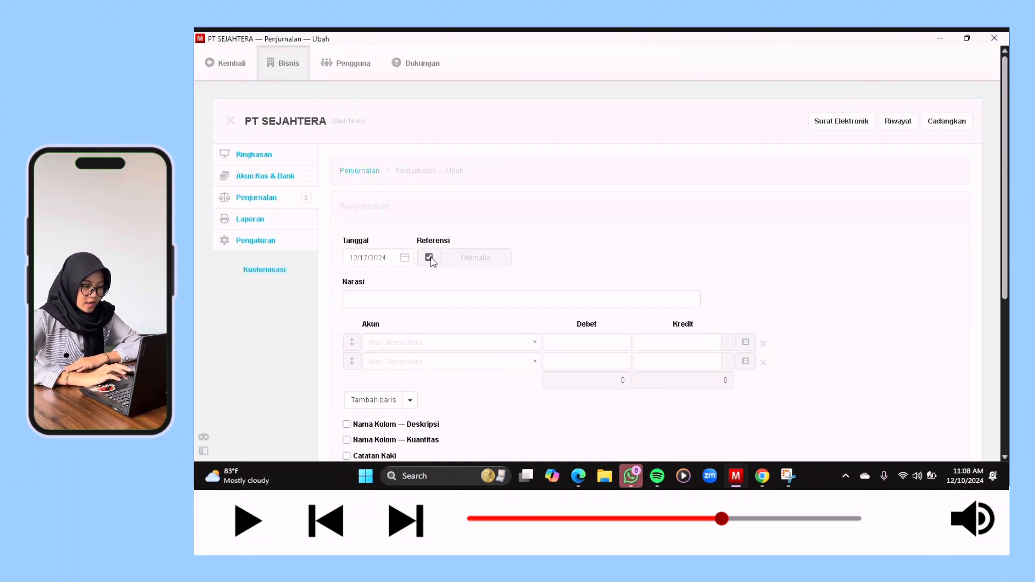
click(396, 298)
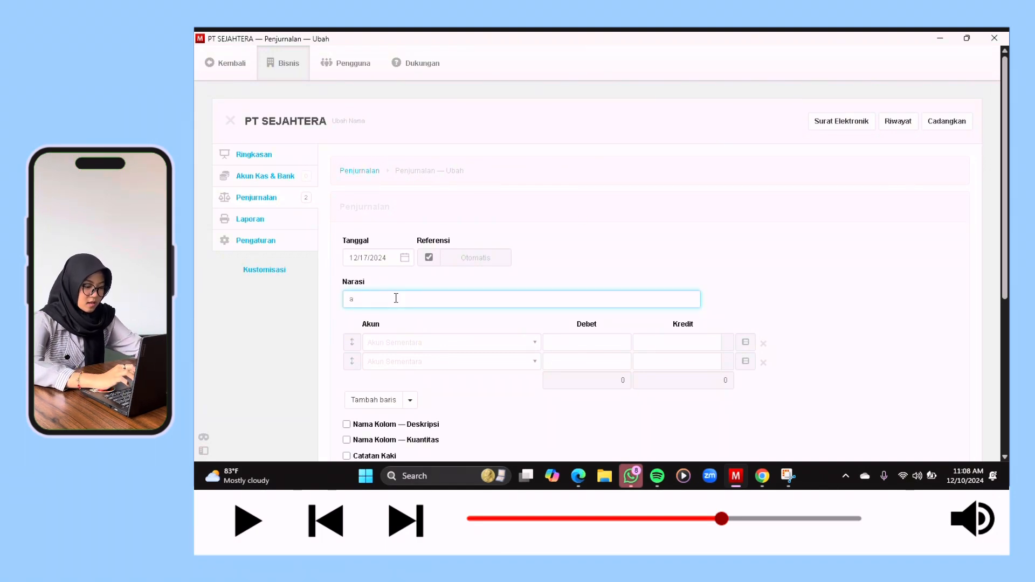
text(i)
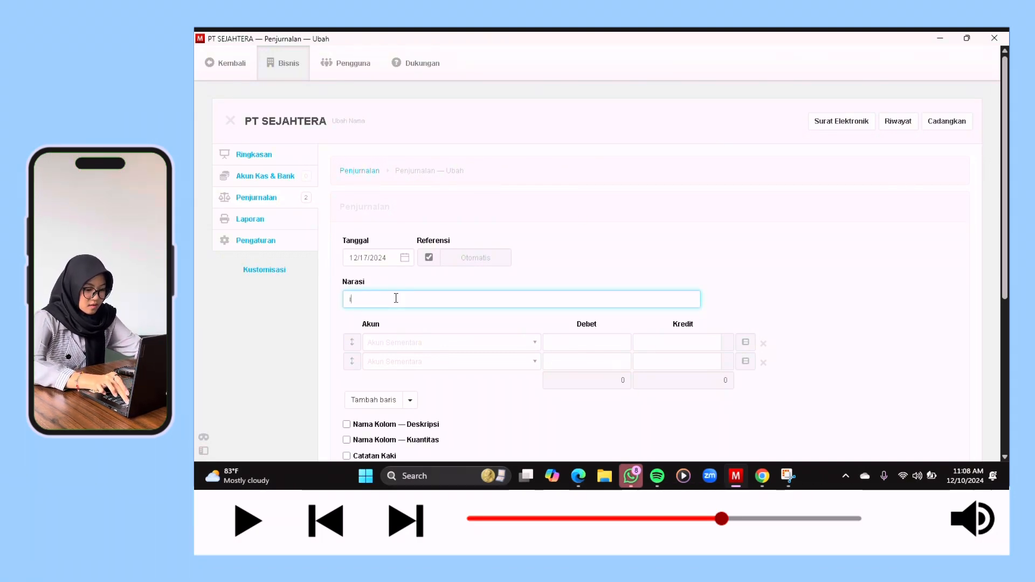
text(nvestasi)
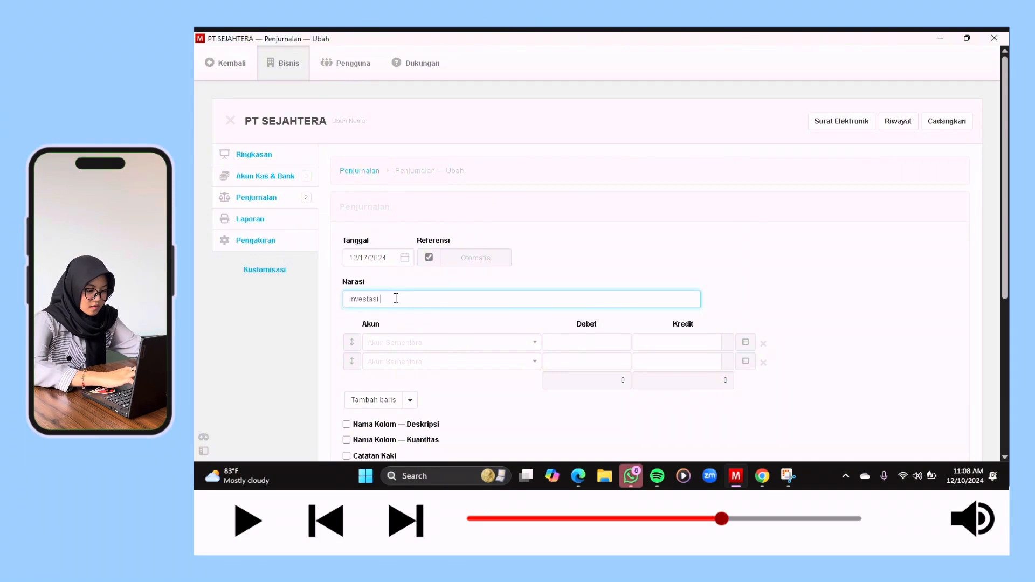
text( awal)
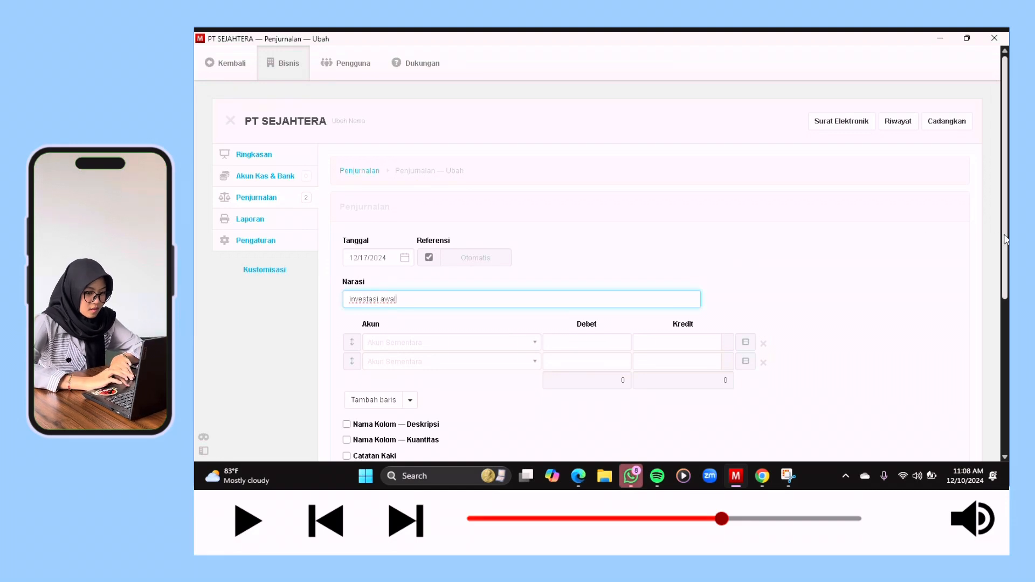
- Assign the account 1101 - kas to the first journal line and 2222 - pendapatan perusahaan to the second
drag(1004, 236, 1005, 265)
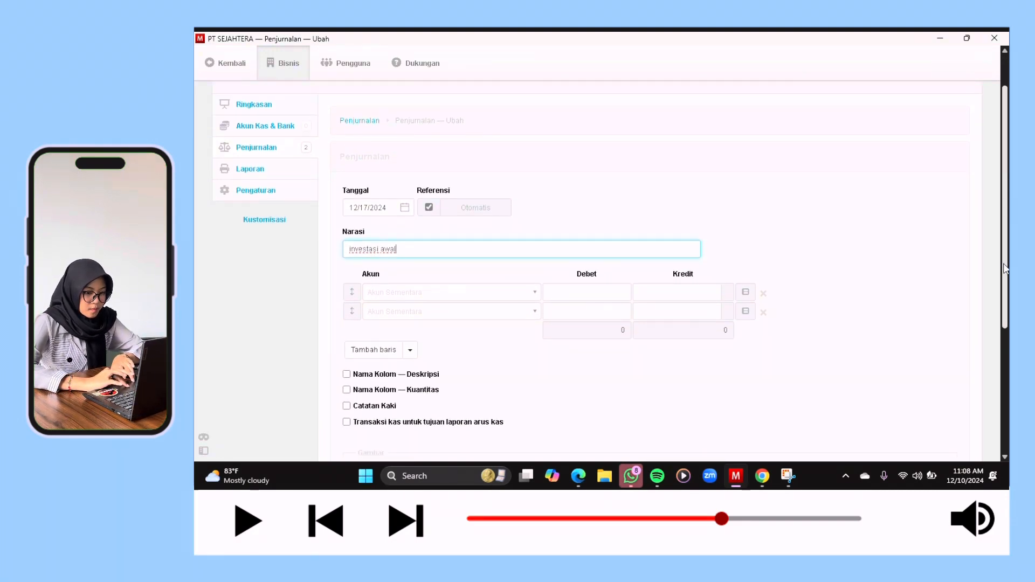
click(407, 293)
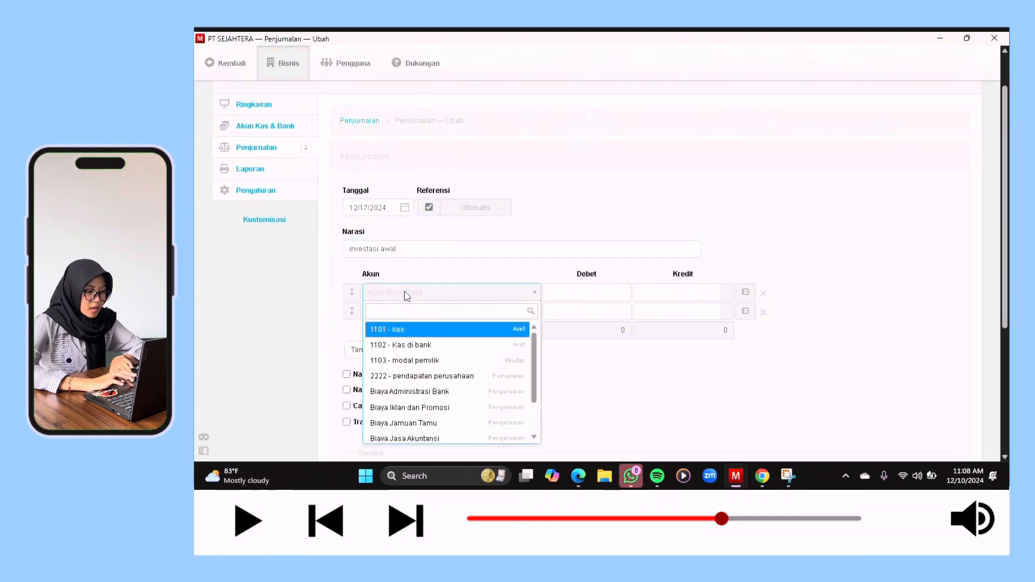
click(421, 328)
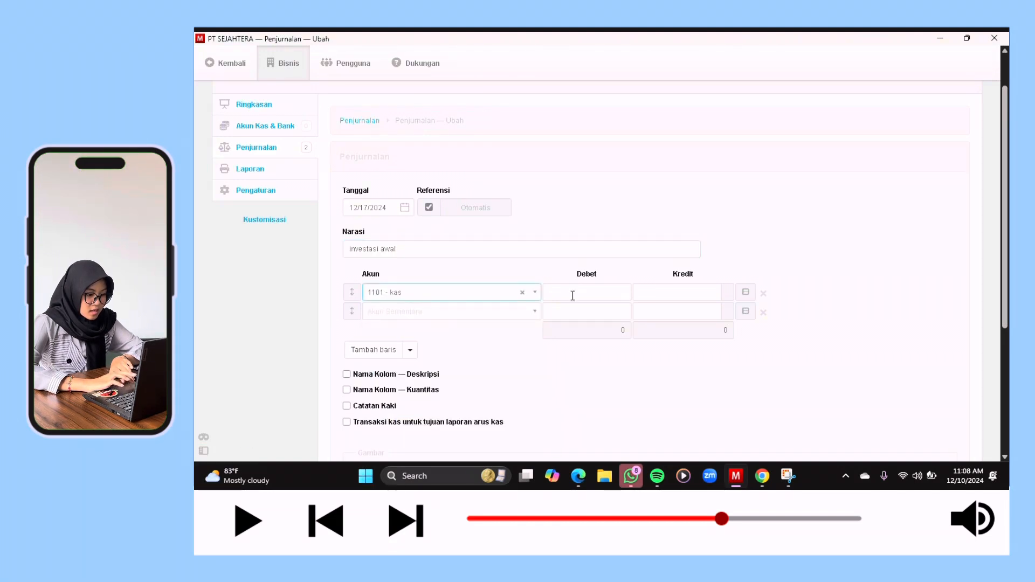
click(444, 312)
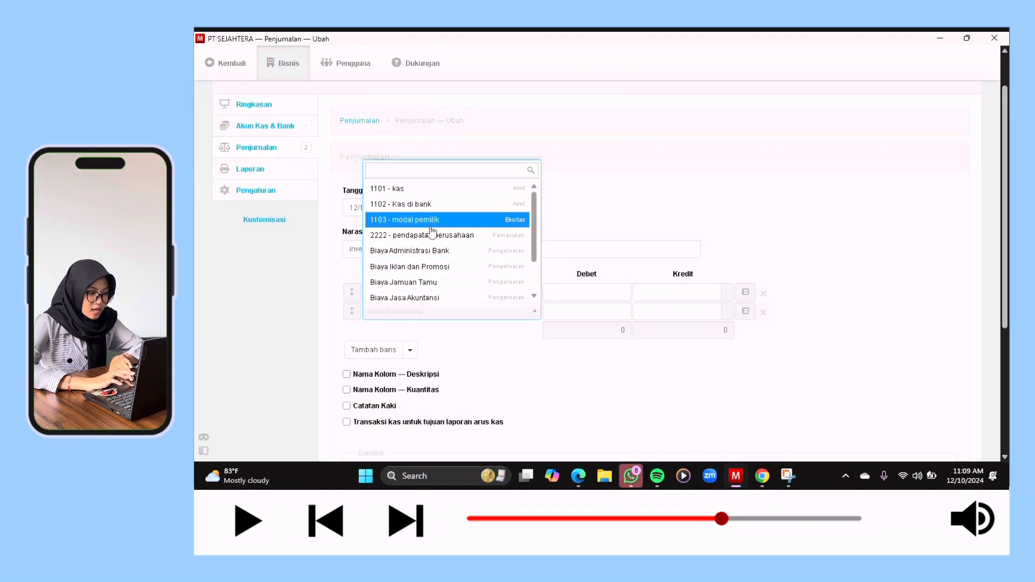
click(432, 231)
- Enter a debit of 2.000000 for 1101 - kas and a credit of 2000000 for 2222 - pendapatan perusahaan
click(592, 293)
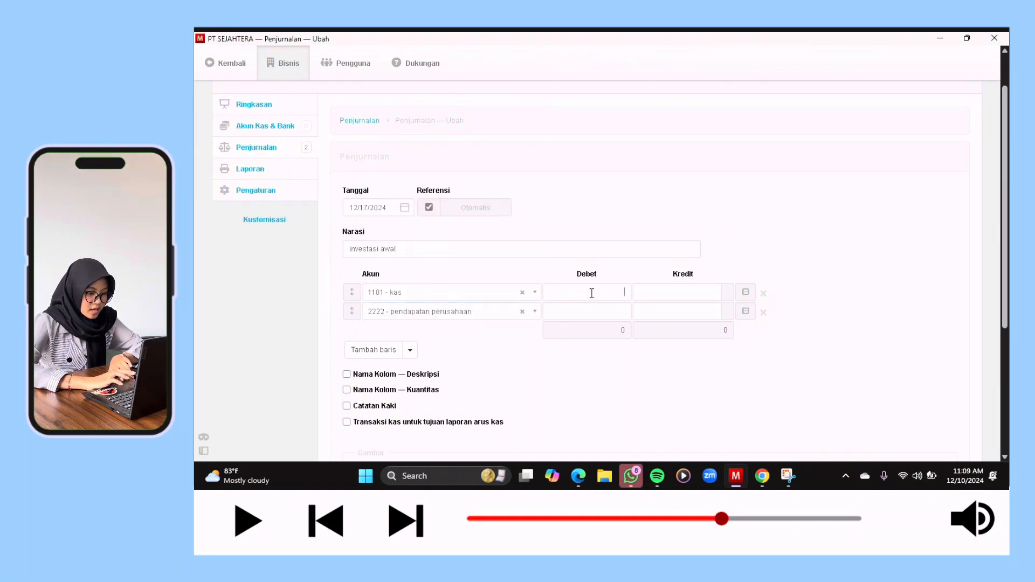
text(2.00)
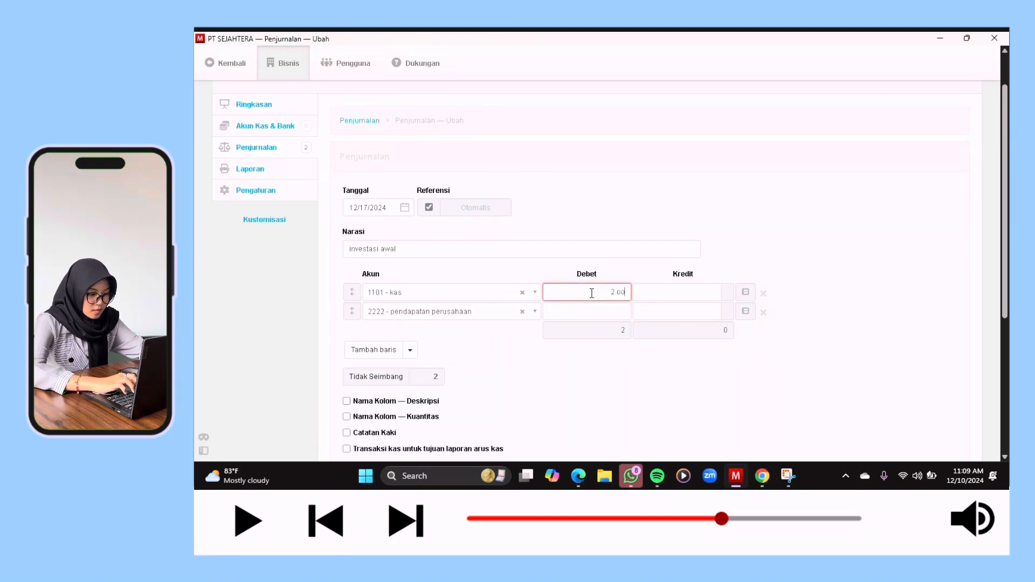
text(0000)
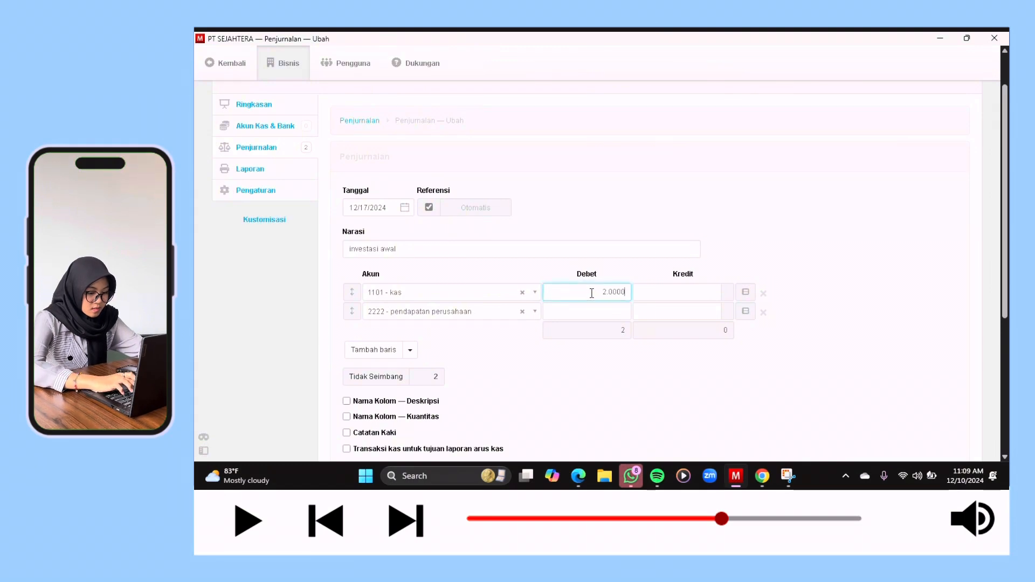
click(666, 309)
text(200)
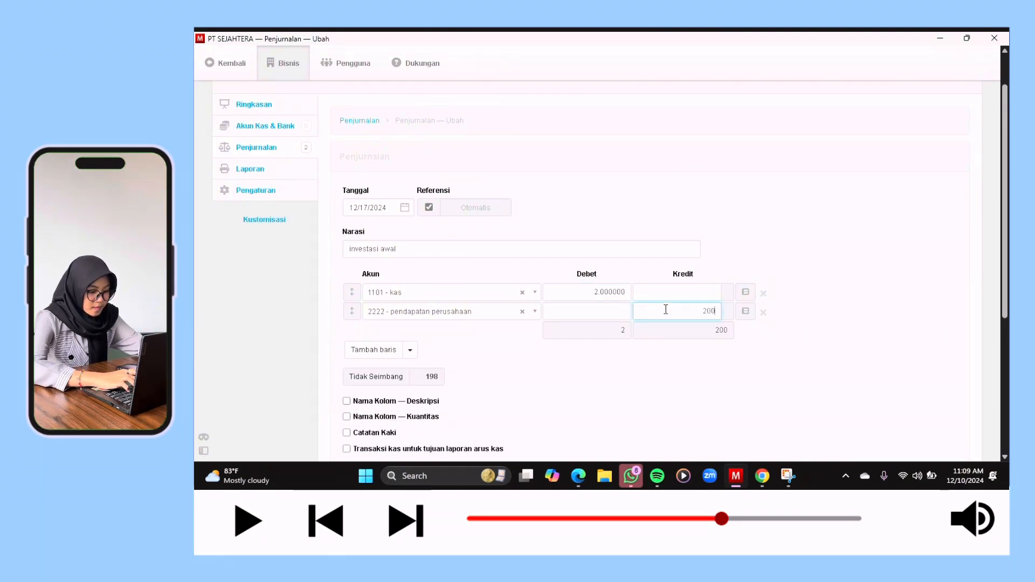
text(0000)
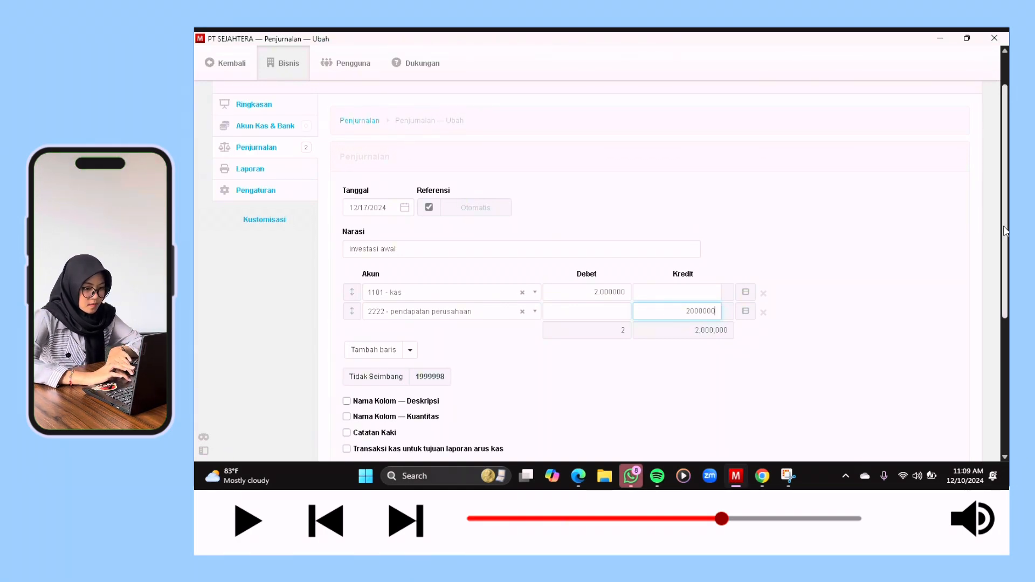
- Create the 12/17/2024 investasi awal journal entry and review its accounts and amounts
drag(1006, 231, 1006, 316)
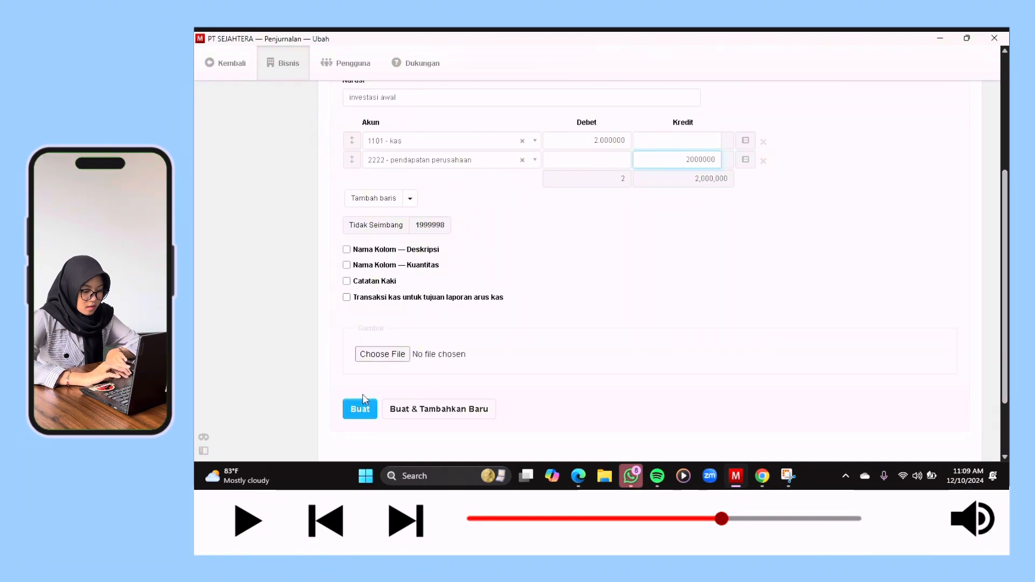
click(360, 410)
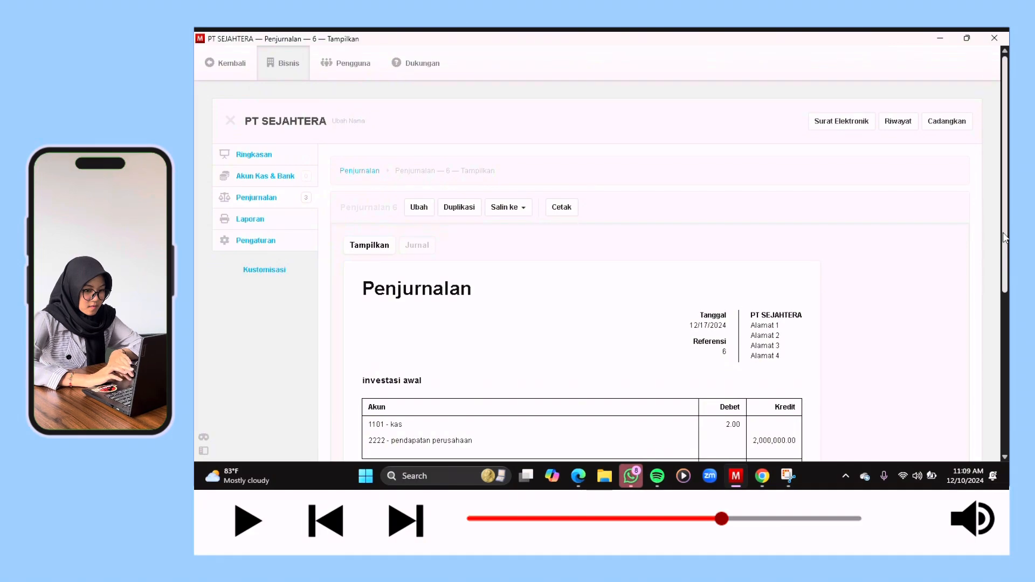
drag(1006, 237, 1005, 282)
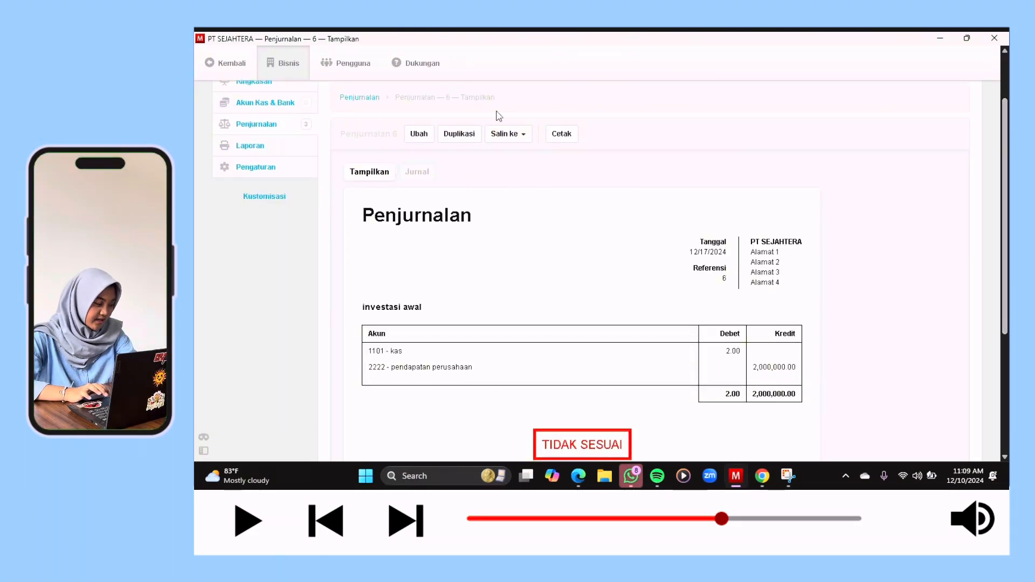
- Edit the investasi awal journal entry, set the 1101 - kas debit to 2000000 and update the entry
click(419, 134)
scroll(642, 245, down, 2)
click(430, 125)
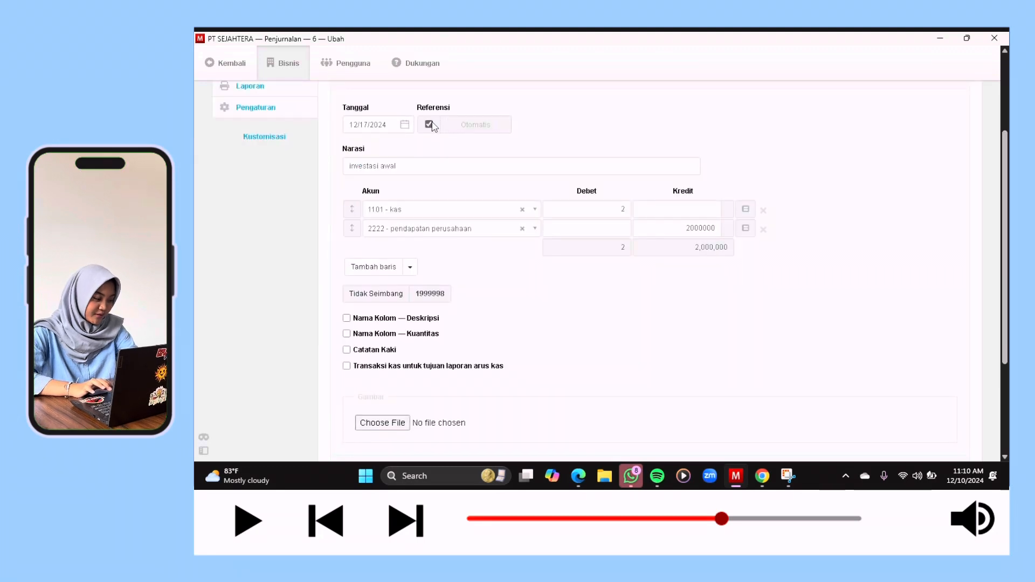
click(627, 211)
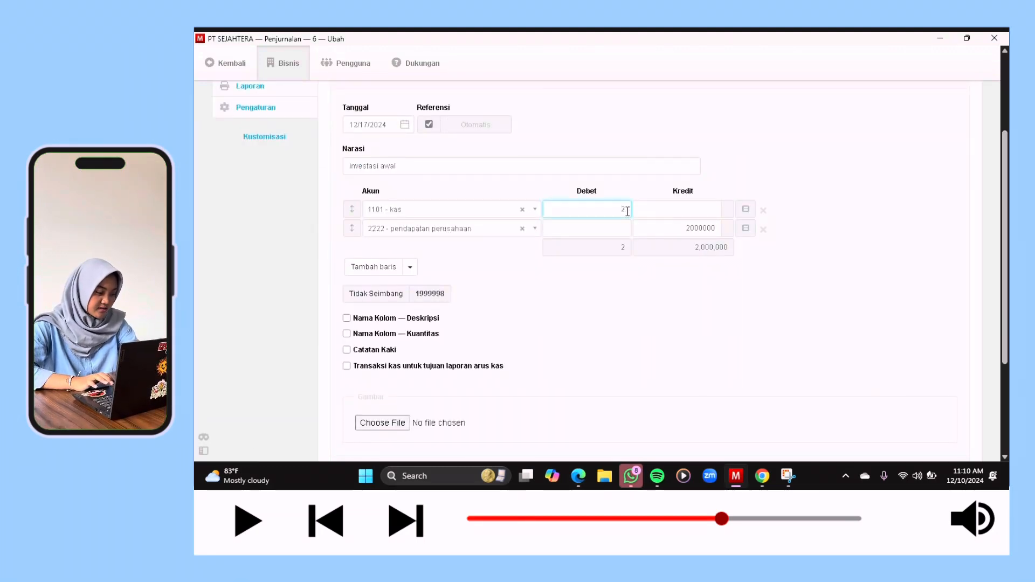
text(000000)
scroll(376, 341, down, 2)
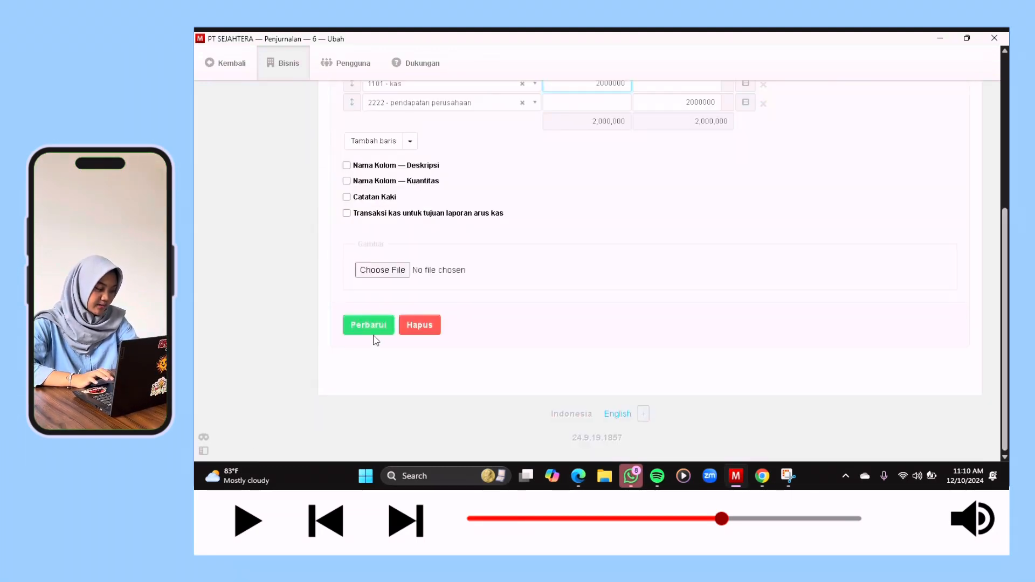
click(374, 333)
- Review the balance sheet and profit and loss figures in the Ringkasan summary, from assets through to net profit
scroll(649, 215, down, 3)
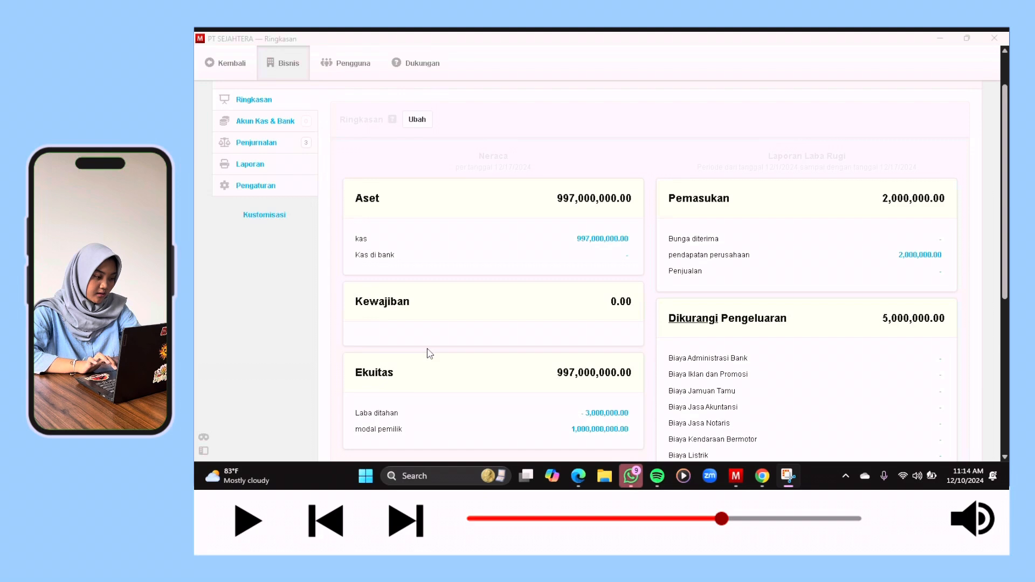
scroll(430, 354, down, 1)
scroll(430, 354, down, 1)
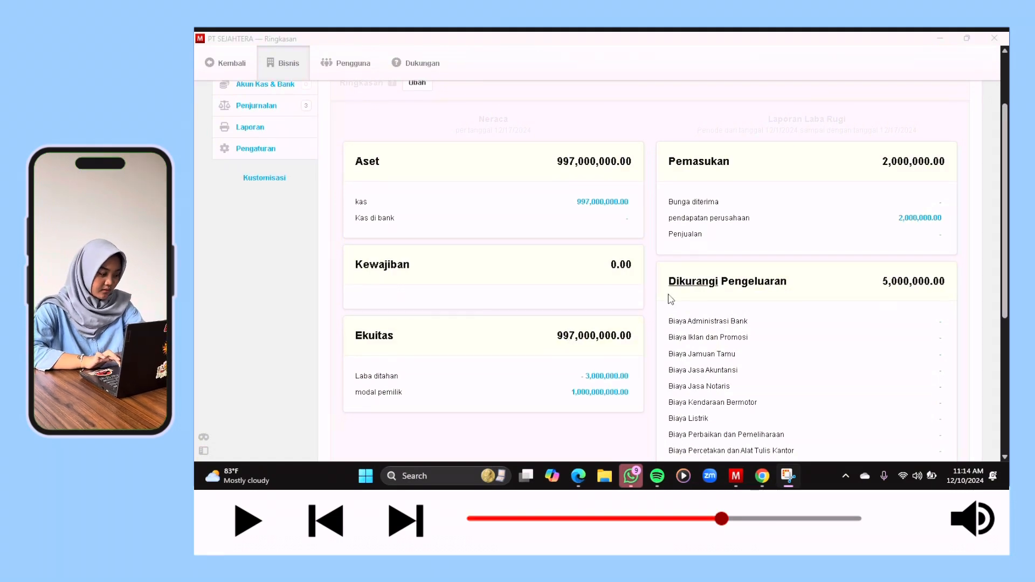
scroll(671, 299, down, 5)
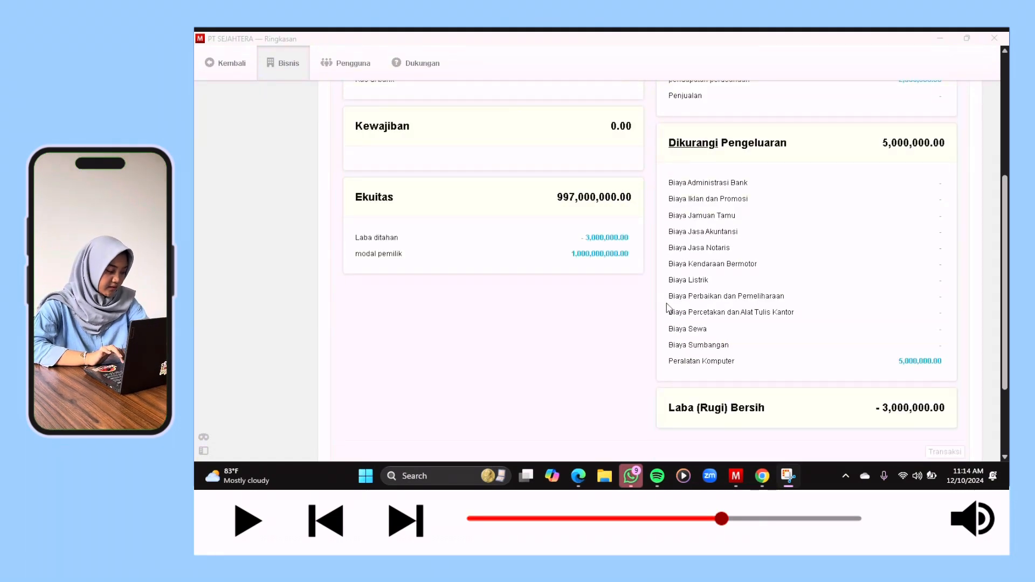
scroll(658, 304, up, 4)
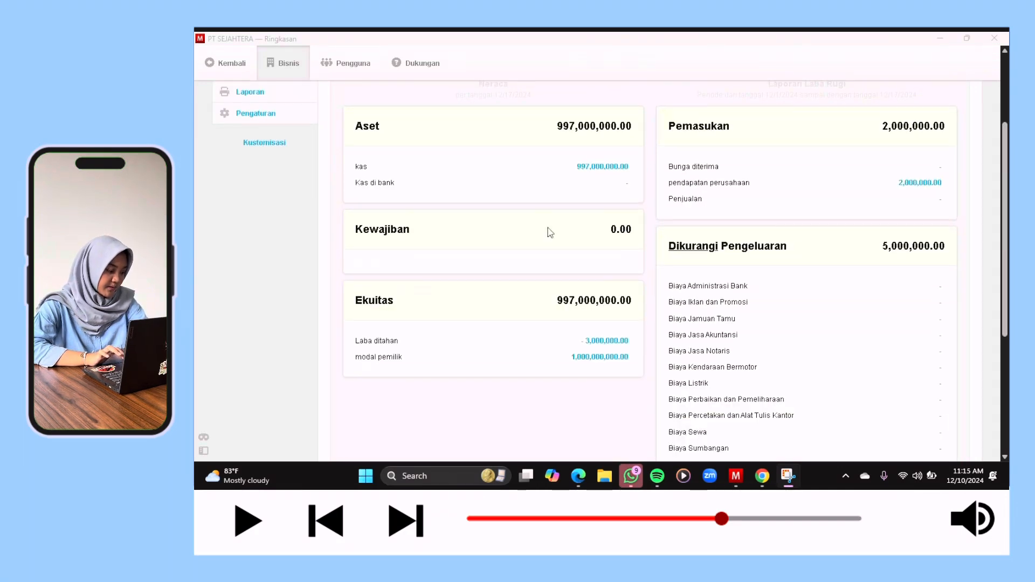
scroll(547, 232, up, 2)
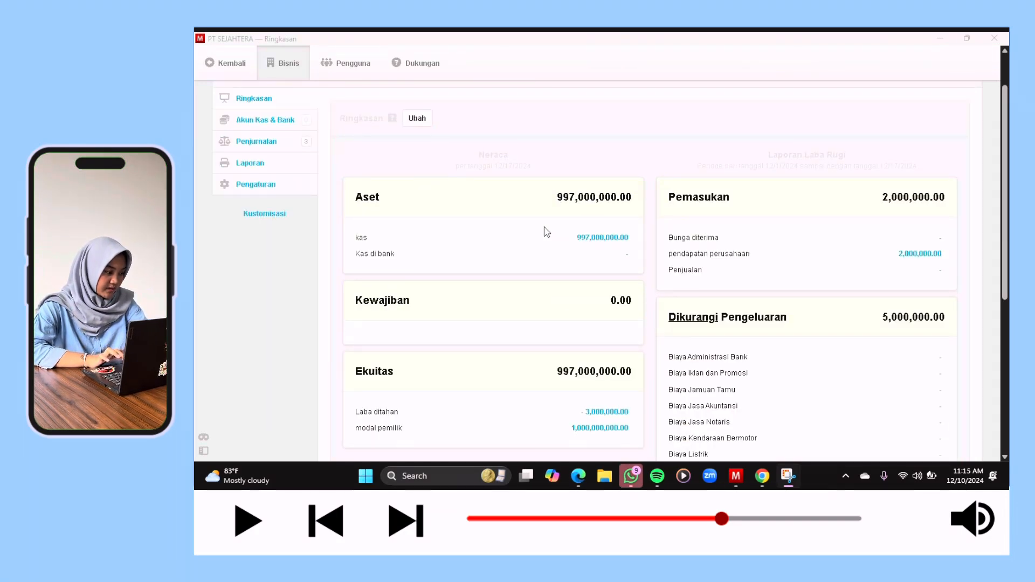
- Open the business details in the settings and enter the business name "pt lampung jaya"
click(291, 191)
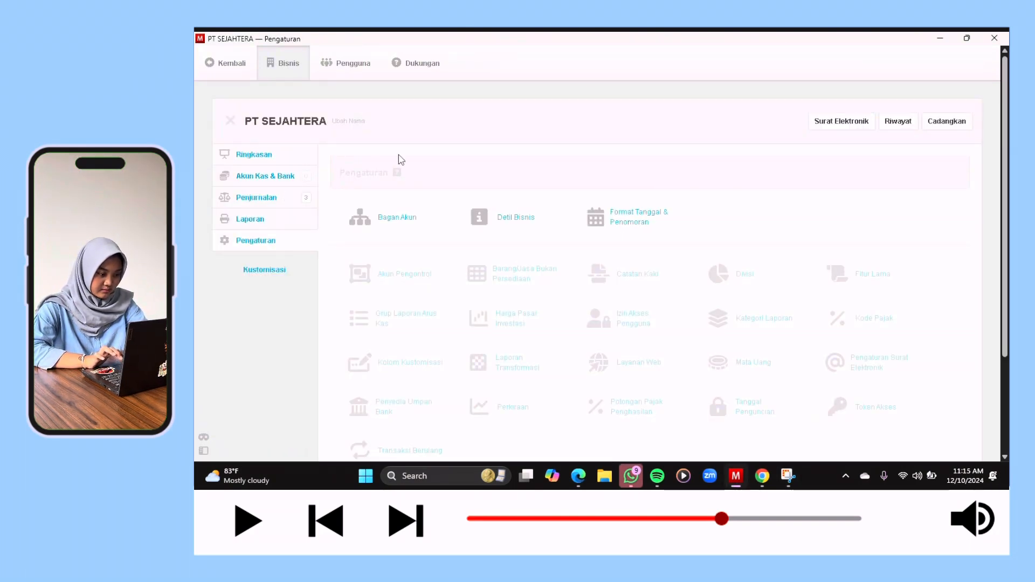
click(496, 213)
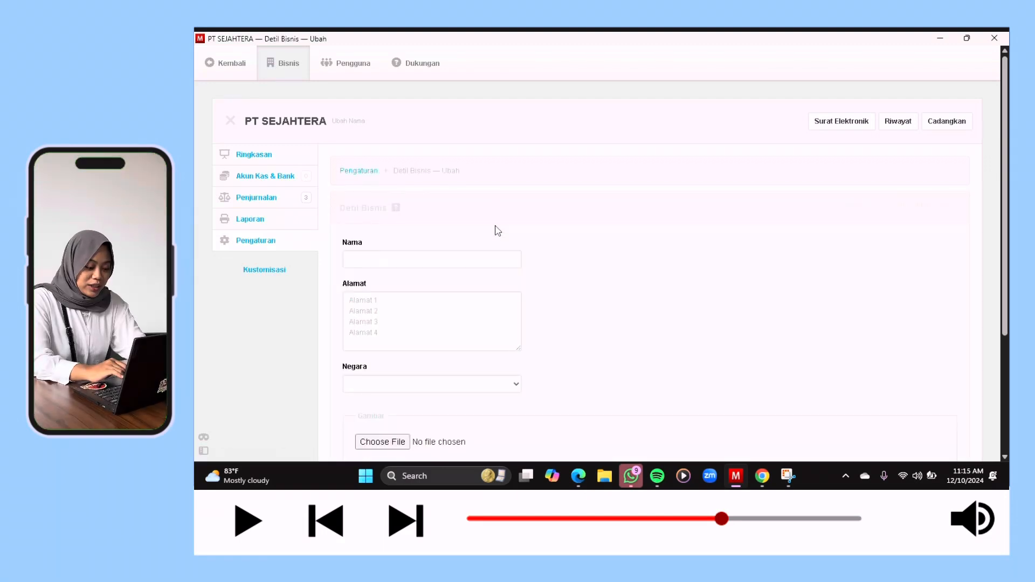
click(448, 261)
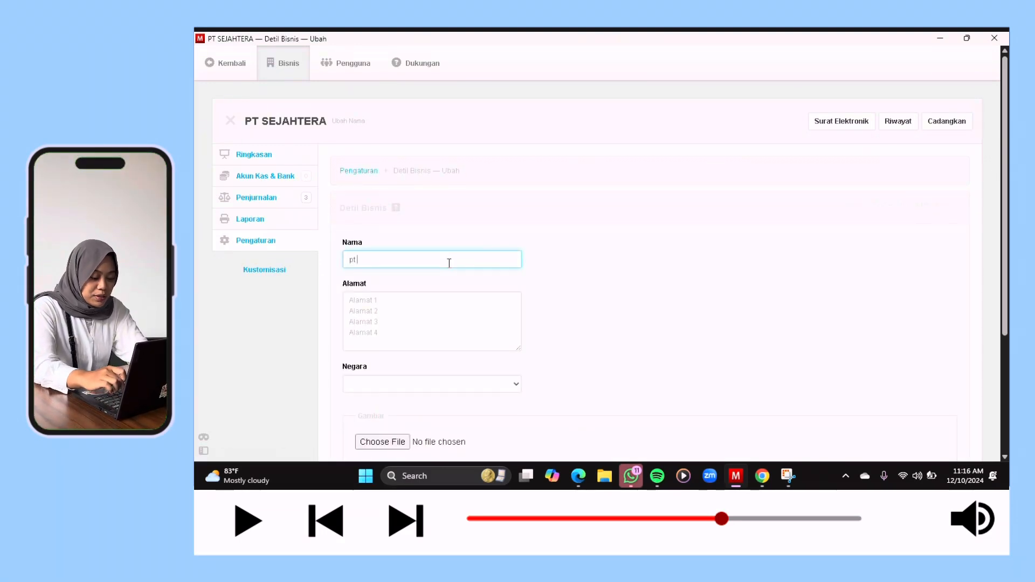
text(pt lampung )
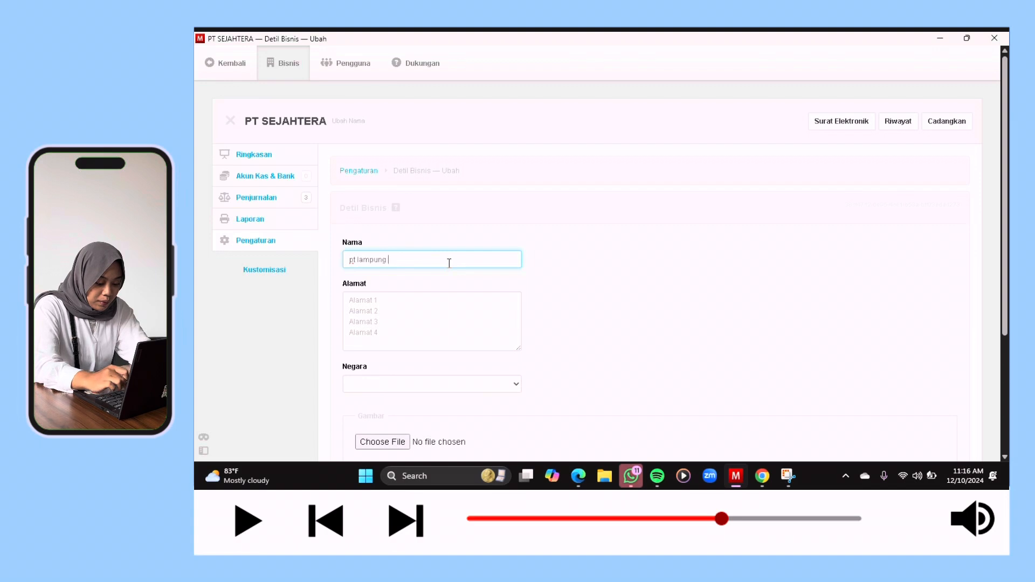
text(jaya)
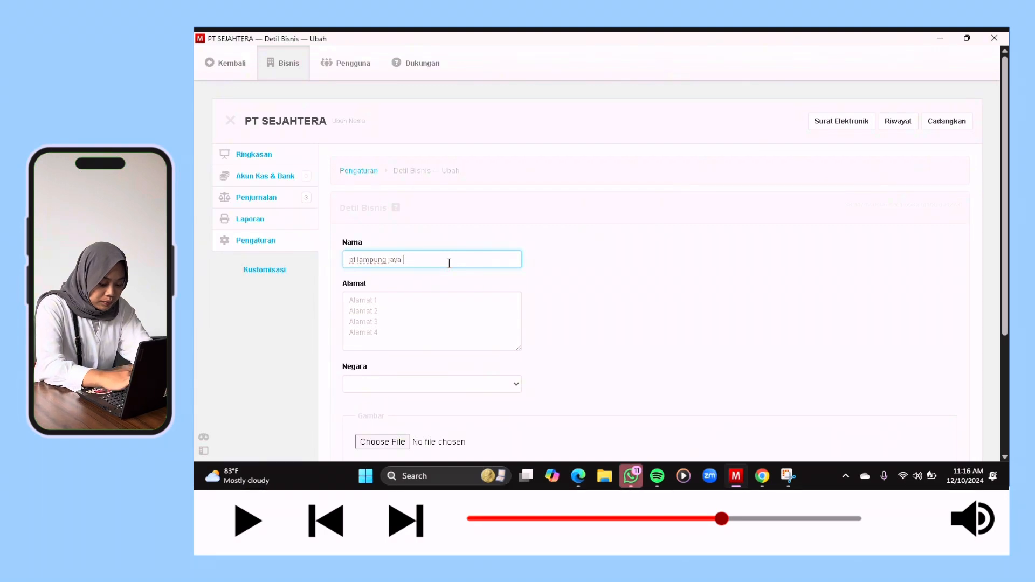
- Fill in the business address and set the country to Indonesia in the business details
click(433, 311)
text(bandar)
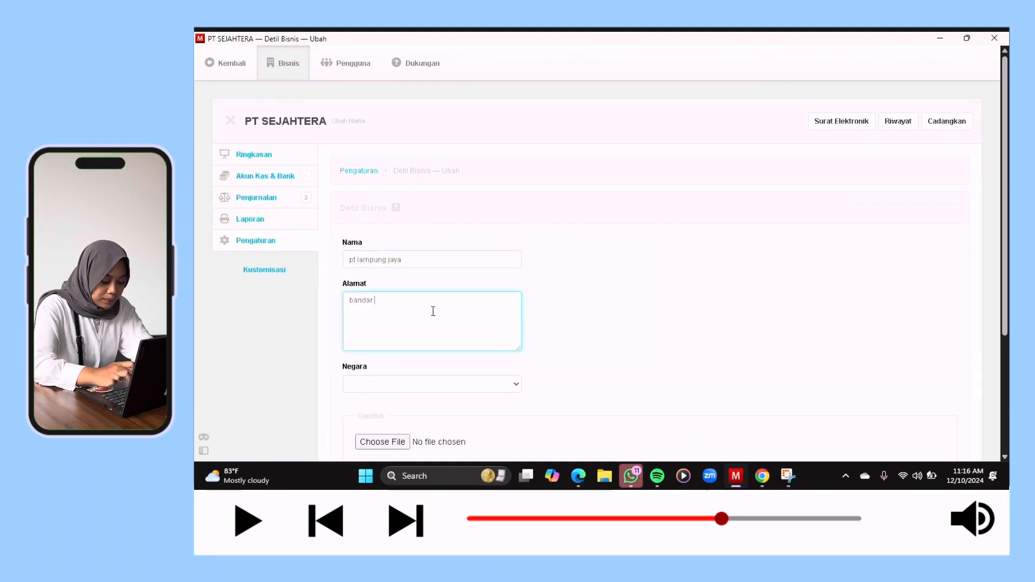
text( lampung)
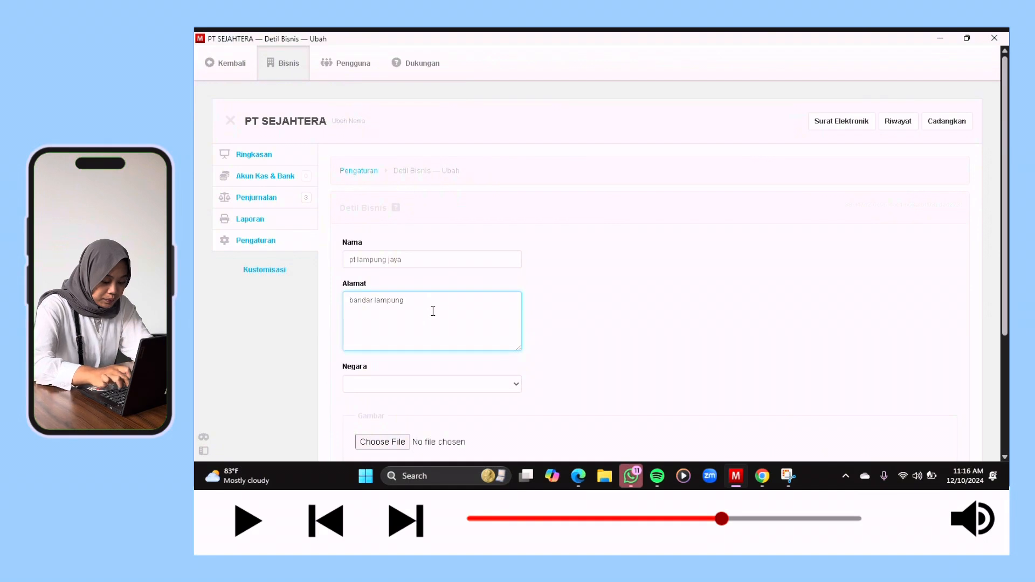
click(413, 387)
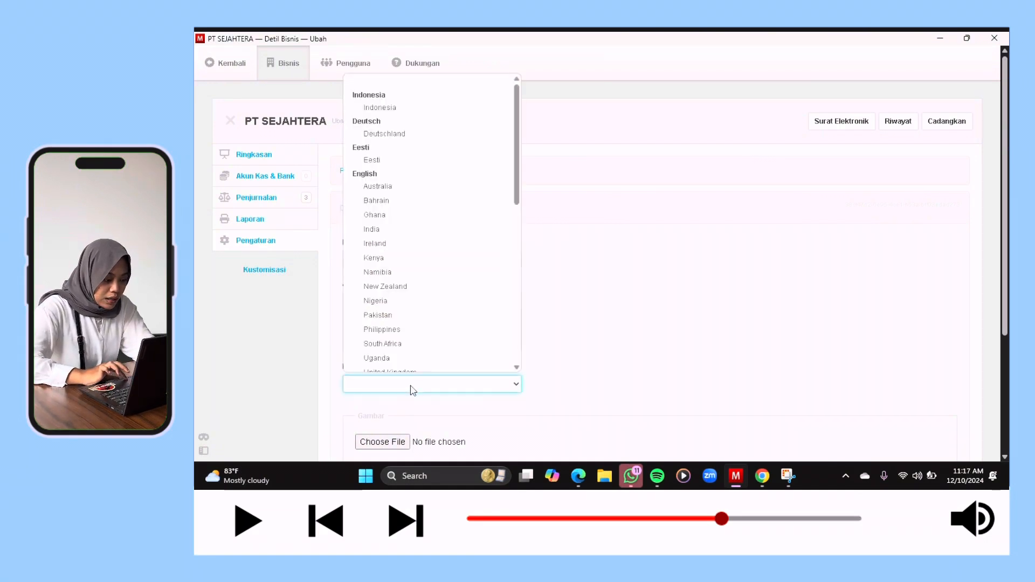
text(india)
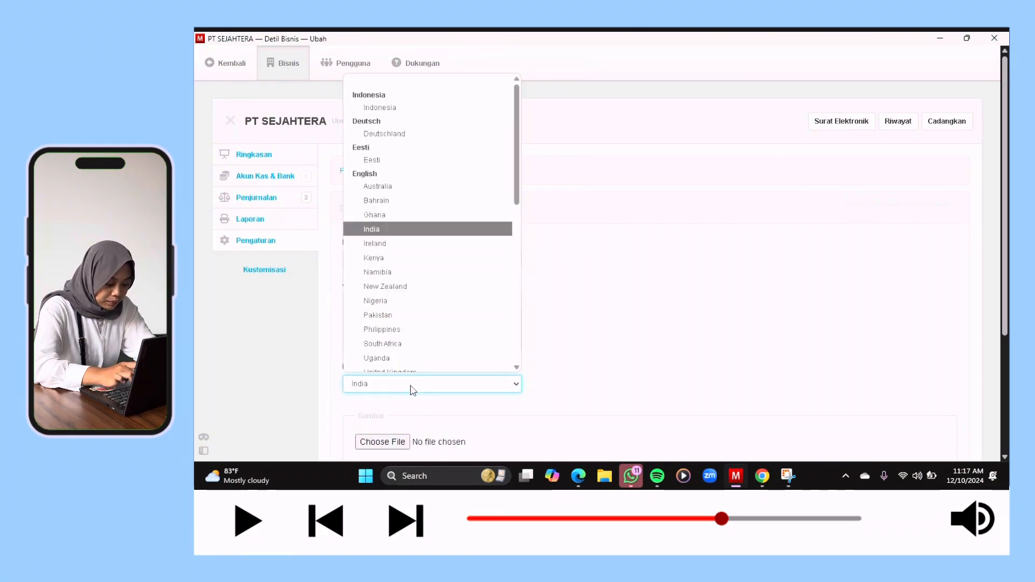
click(416, 100)
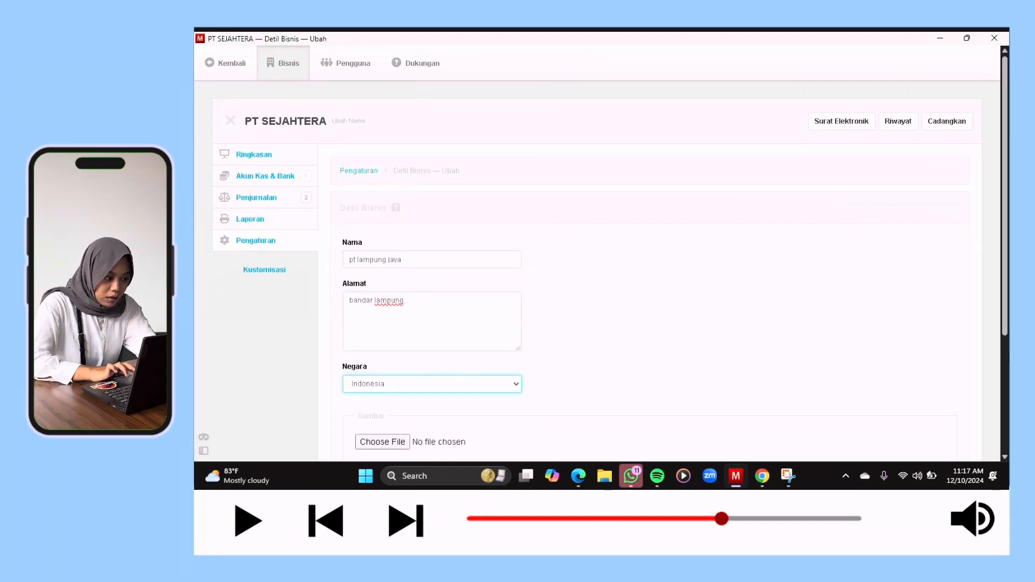
- Save the updated business details
scroll(1006, 285, down, 3)
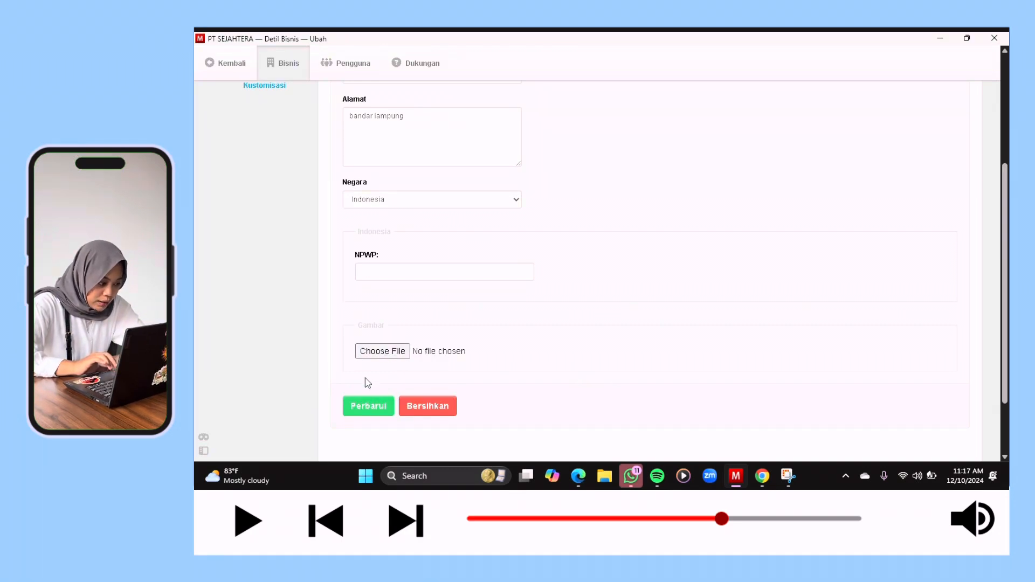
click(357, 408)
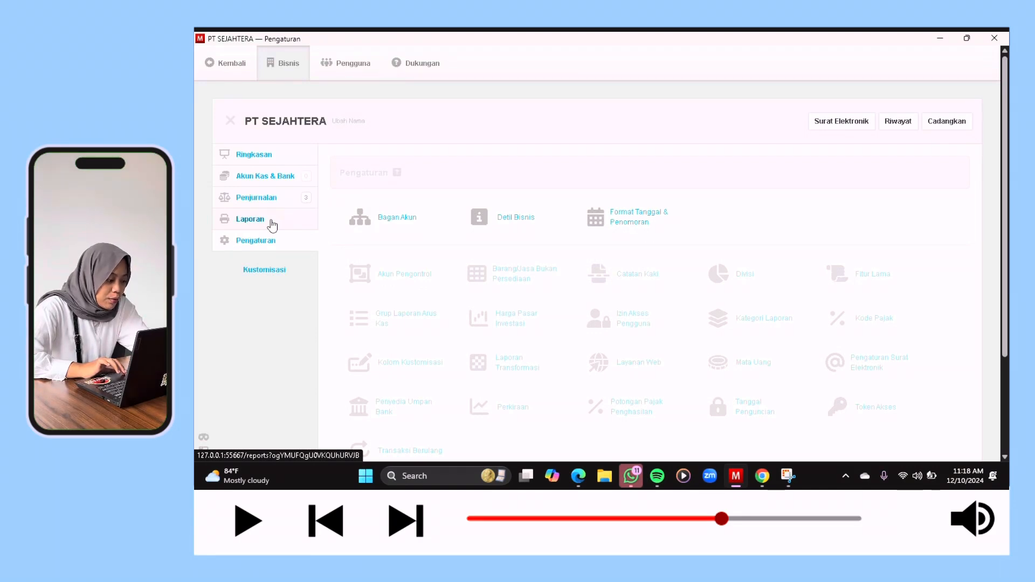
- Start a new Laporan Laba Rugi report and enter the description "laporab laba rugi reg D"
click(273, 220)
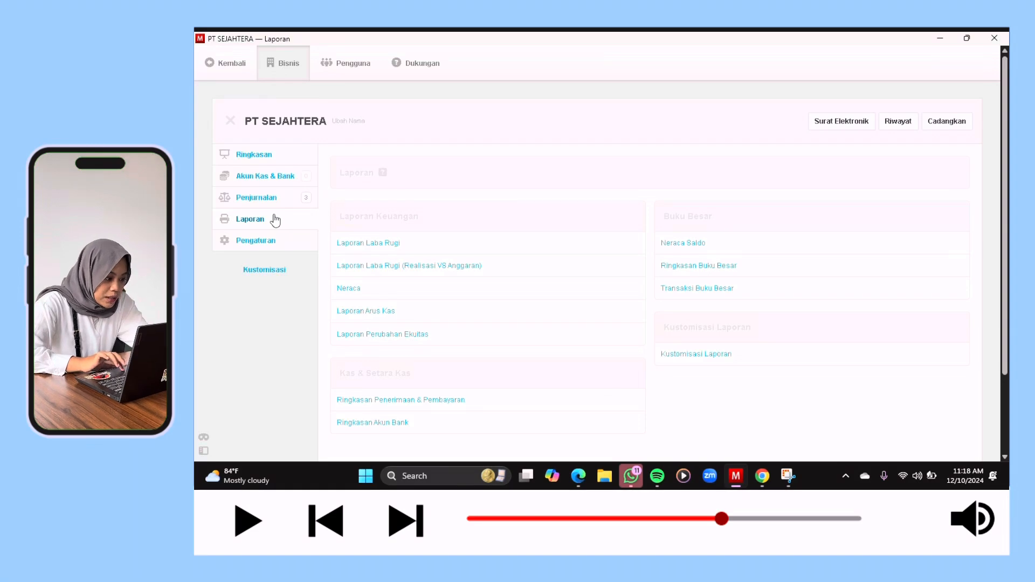
click(382, 245)
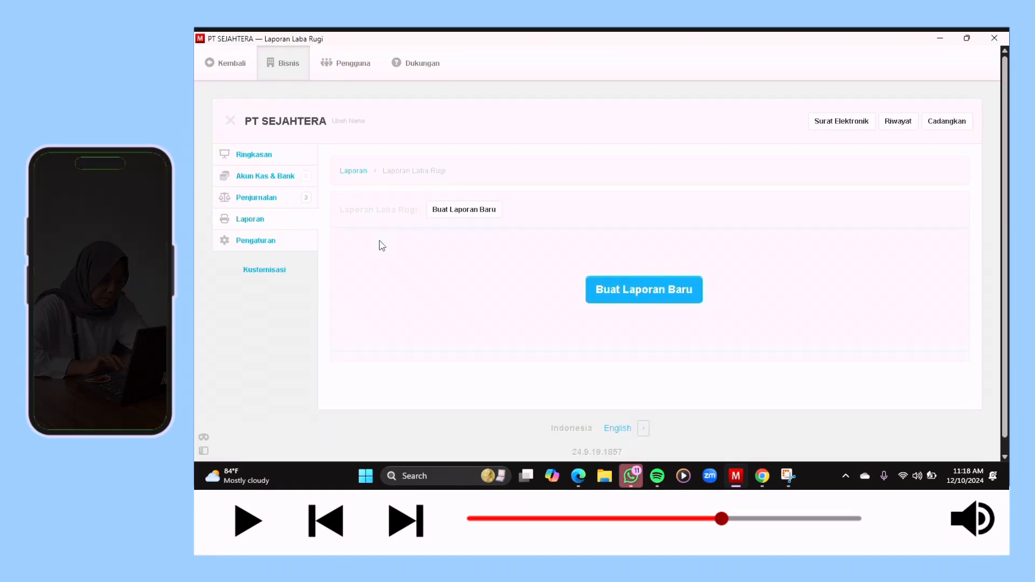
click(479, 215)
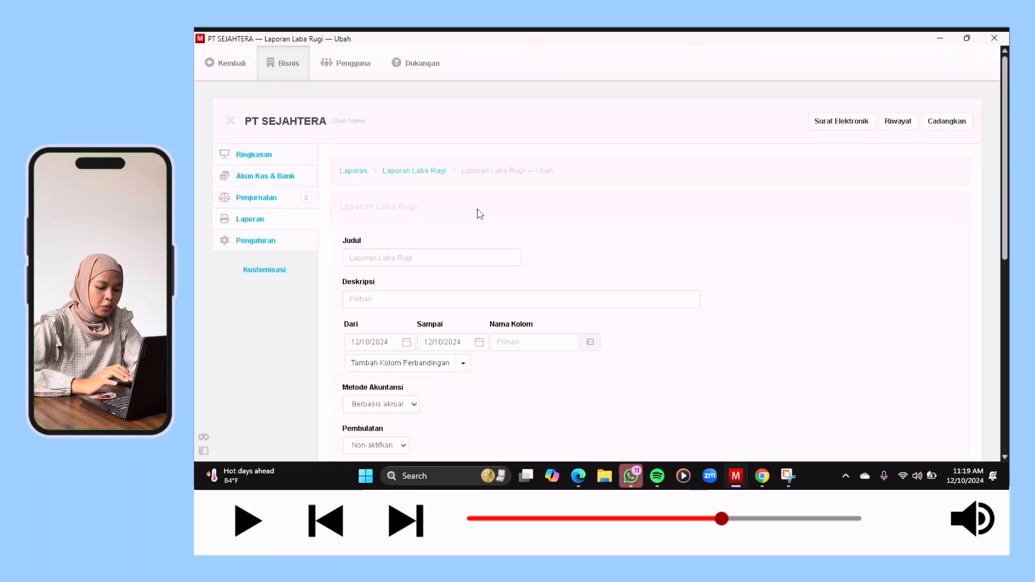
click(385, 297)
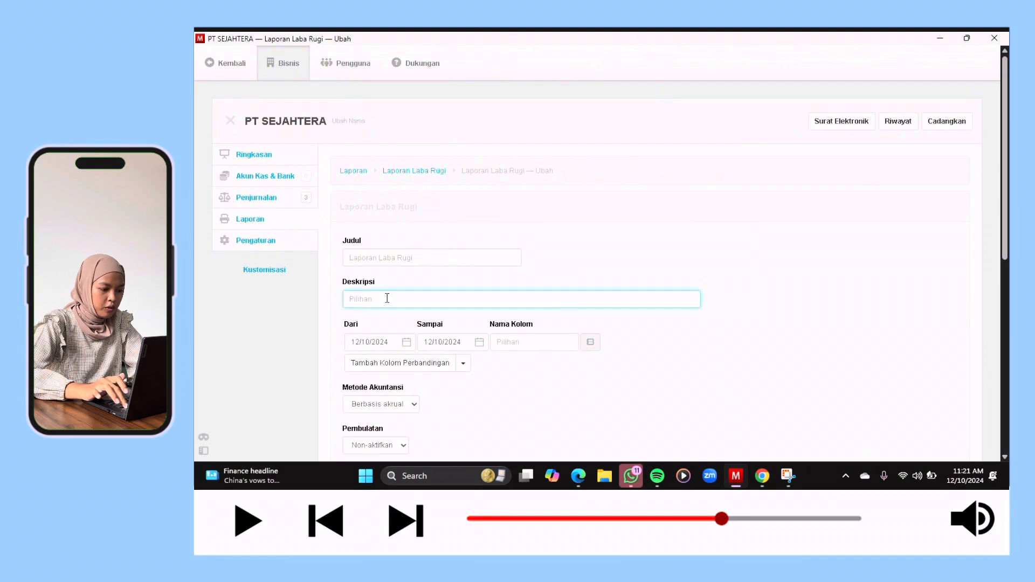
text(lapor)
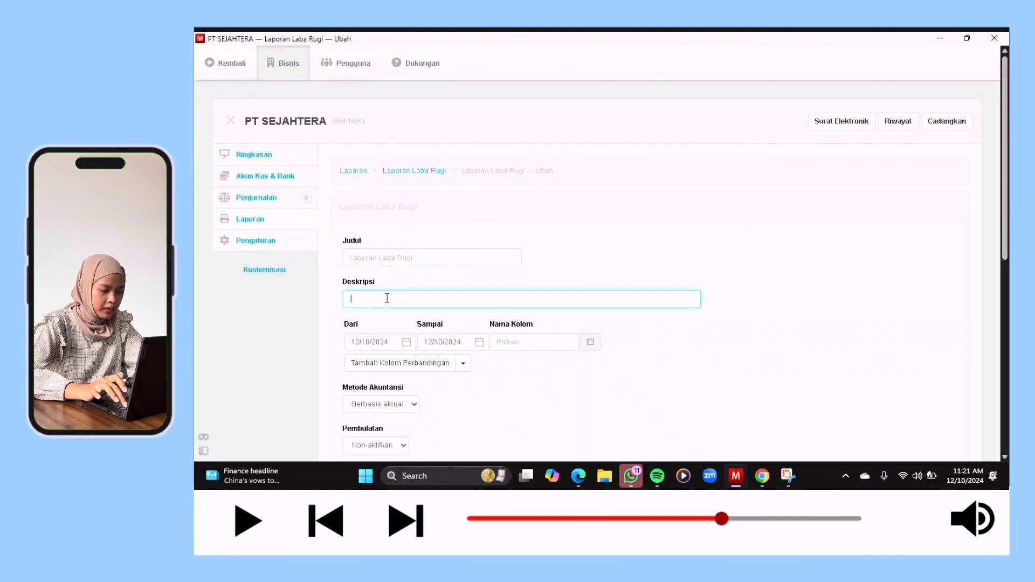
text(ab l)
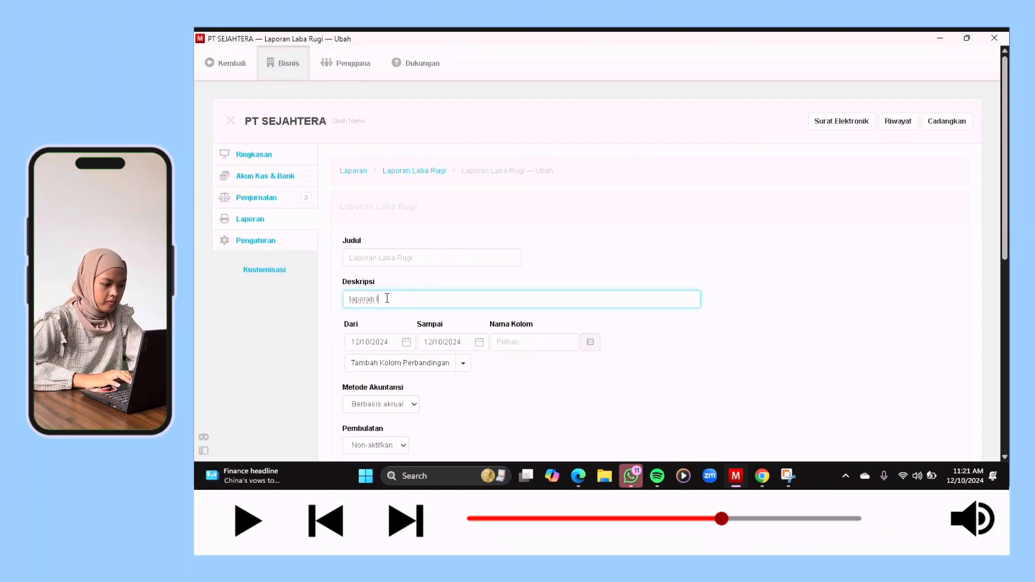
text(ab)
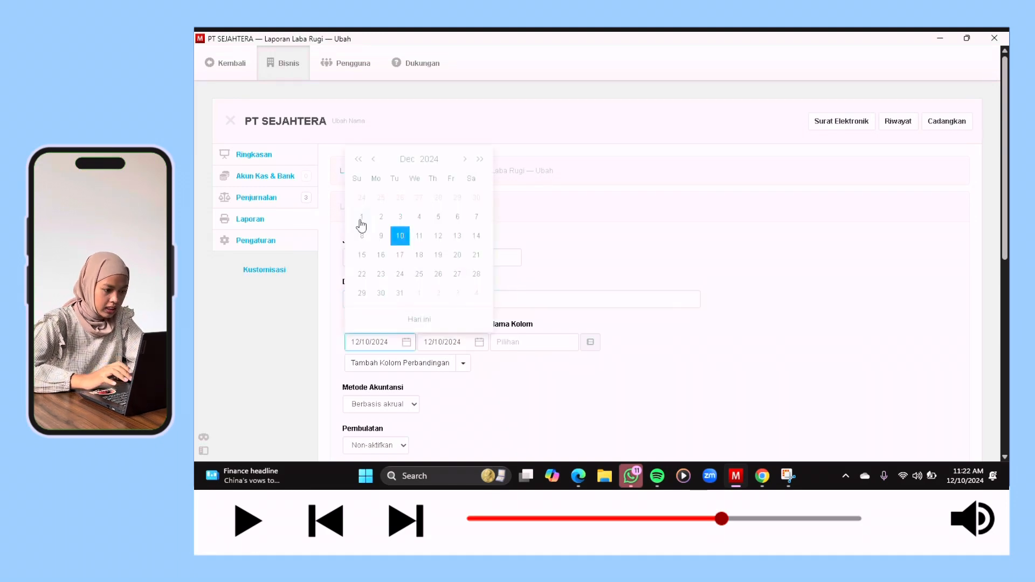
- Set the profit and loss report period from 12/1/2024 to 12/3/2024, then create the report and view it
click(360, 220)
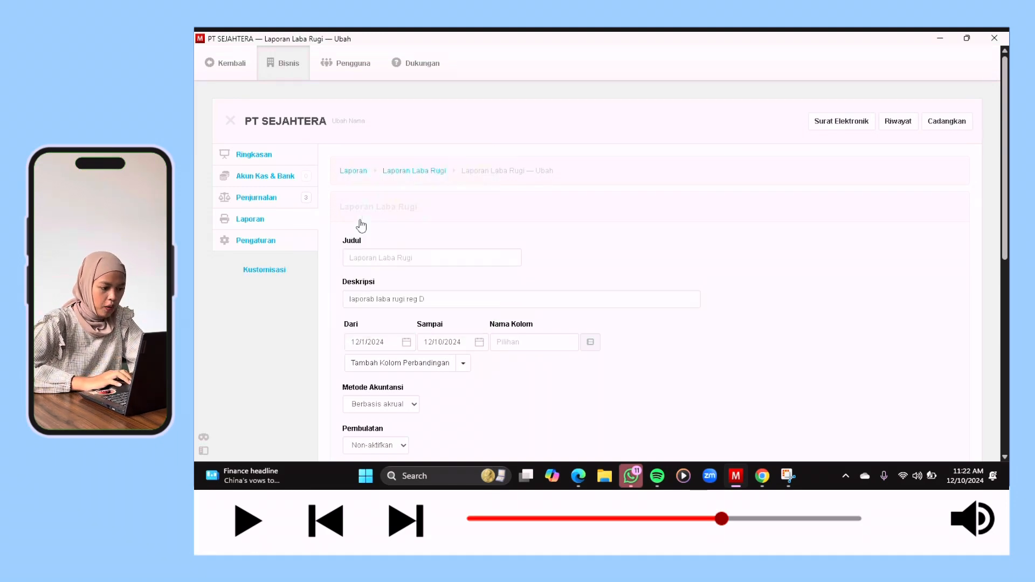
click(460, 342)
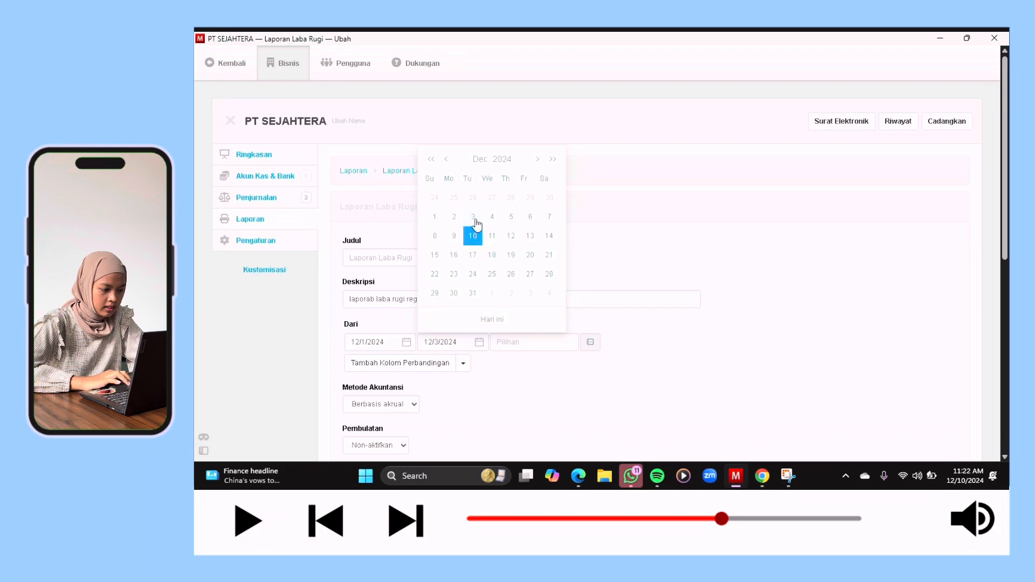
click(476, 220)
scroll(463, 376, down, 1)
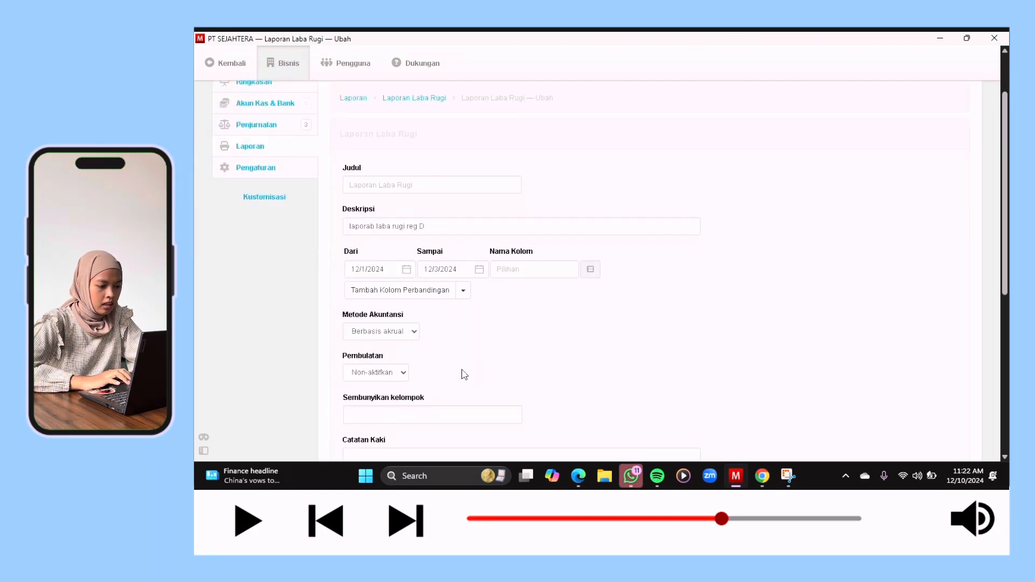
scroll(465, 375, down, 1)
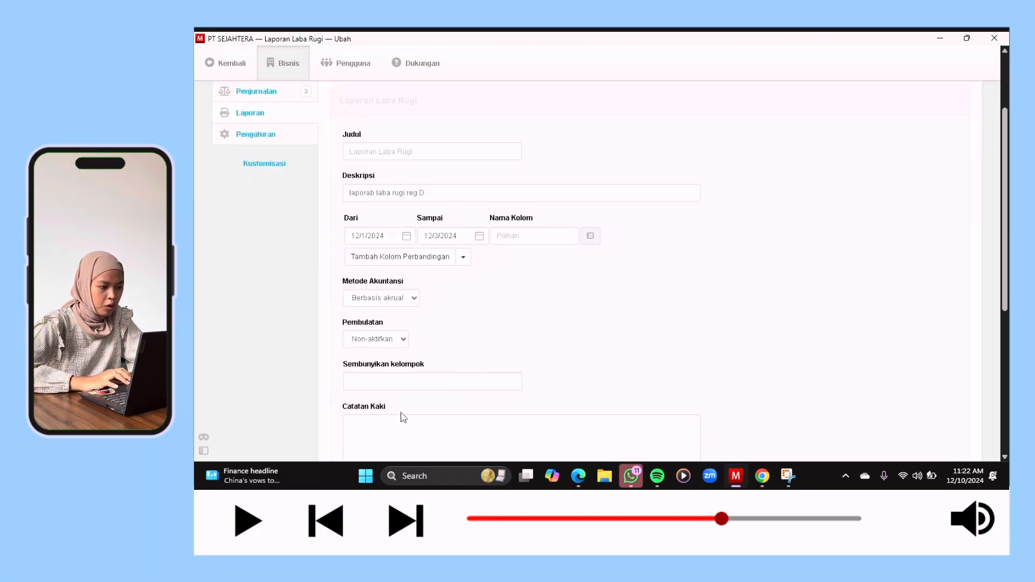
scroll(382, 363, down, 5)
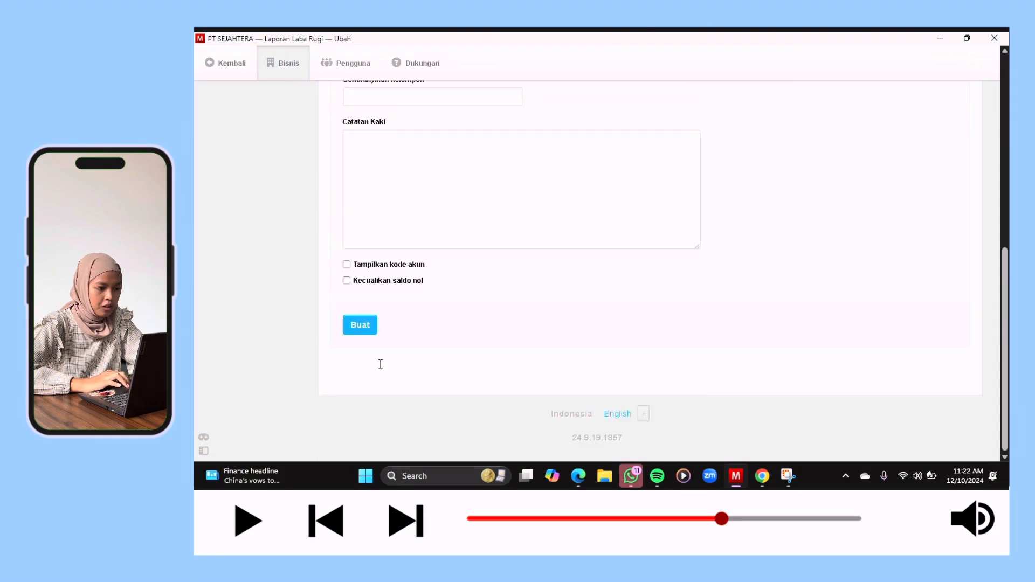
click(358, 323)
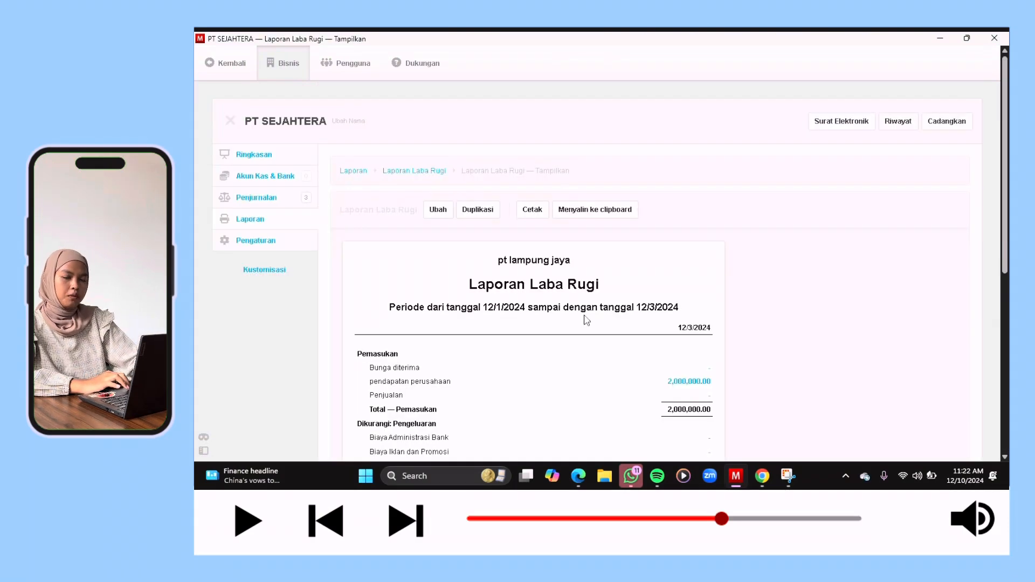
scroll(587, 320, down, 2)
scroll(585, 321, down, 2)
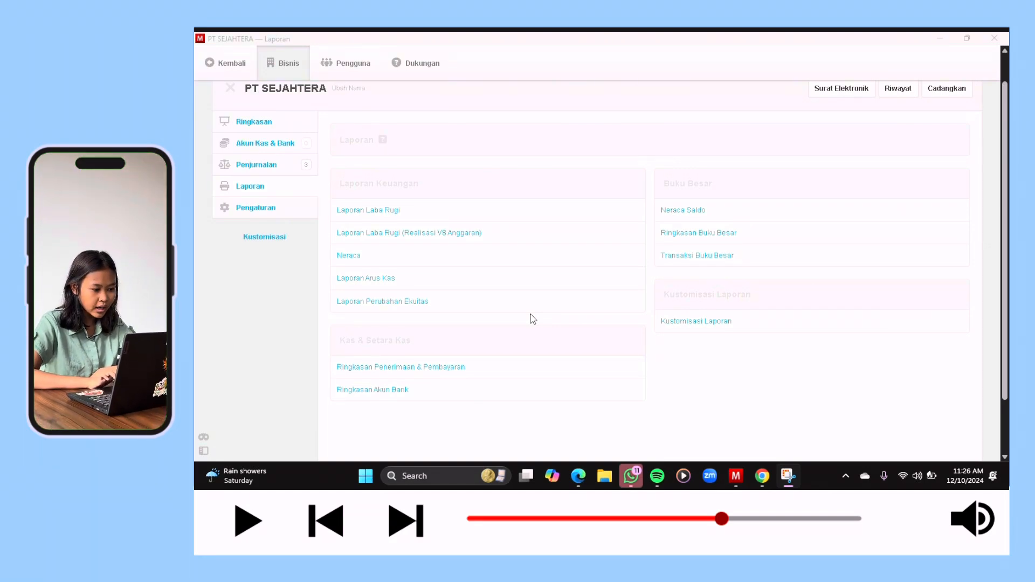
- Start a new Laporan Perubahan Ekuitas report and enter the description "LAPORAN PERUSAHAAN JASA"
click(261, 183)
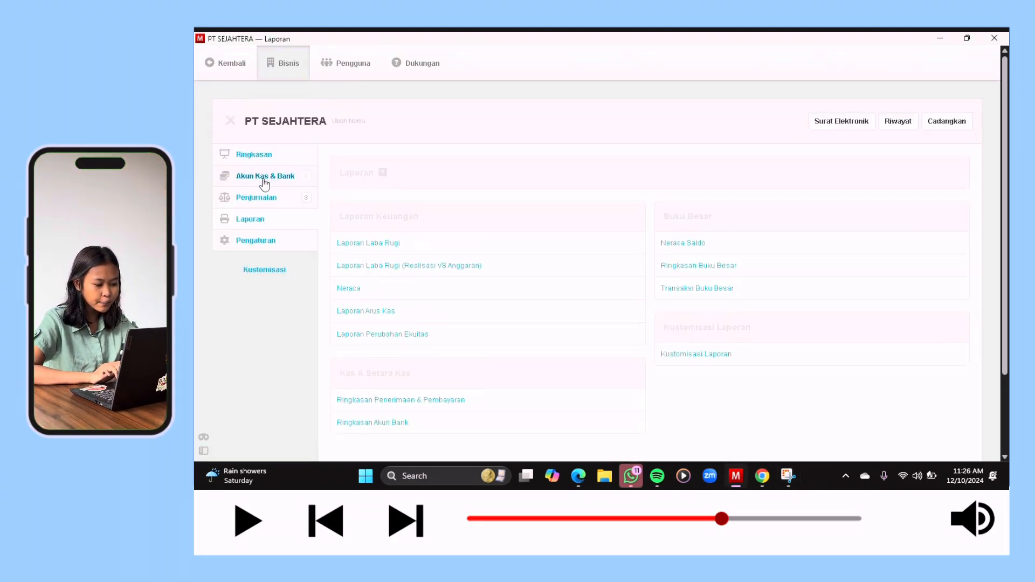
click(391, 337)
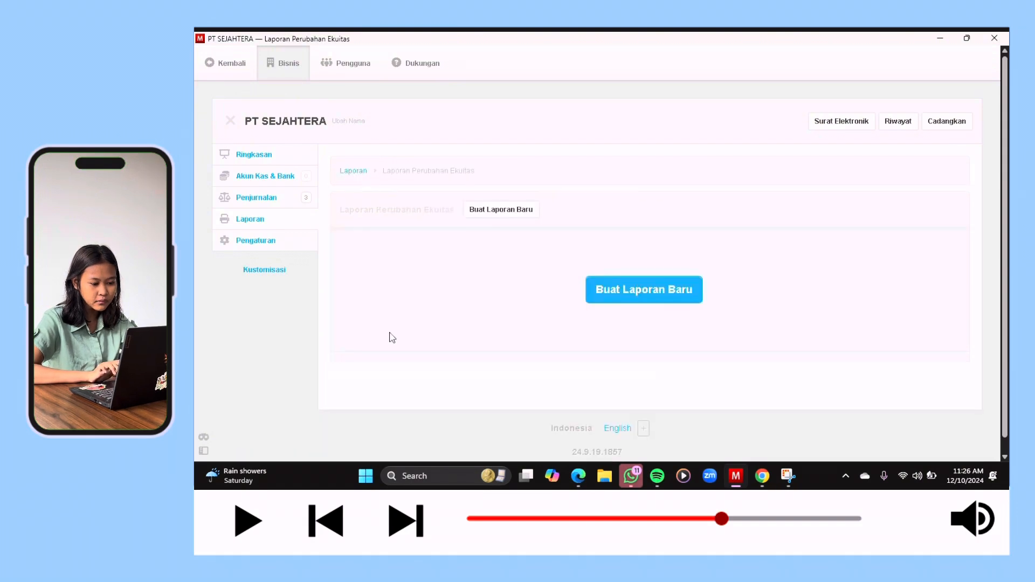
click(599, 299)
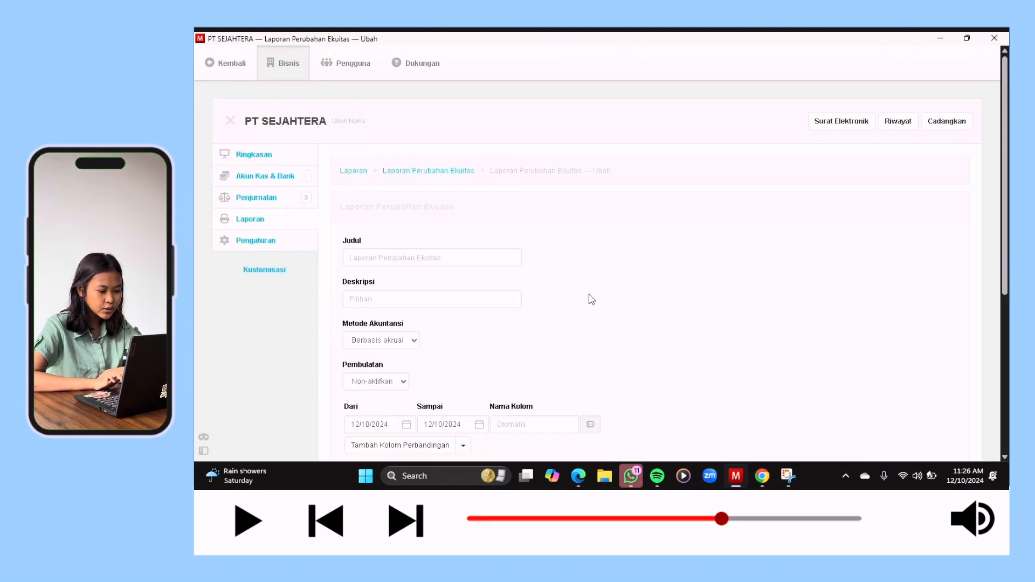
click(375, 300)
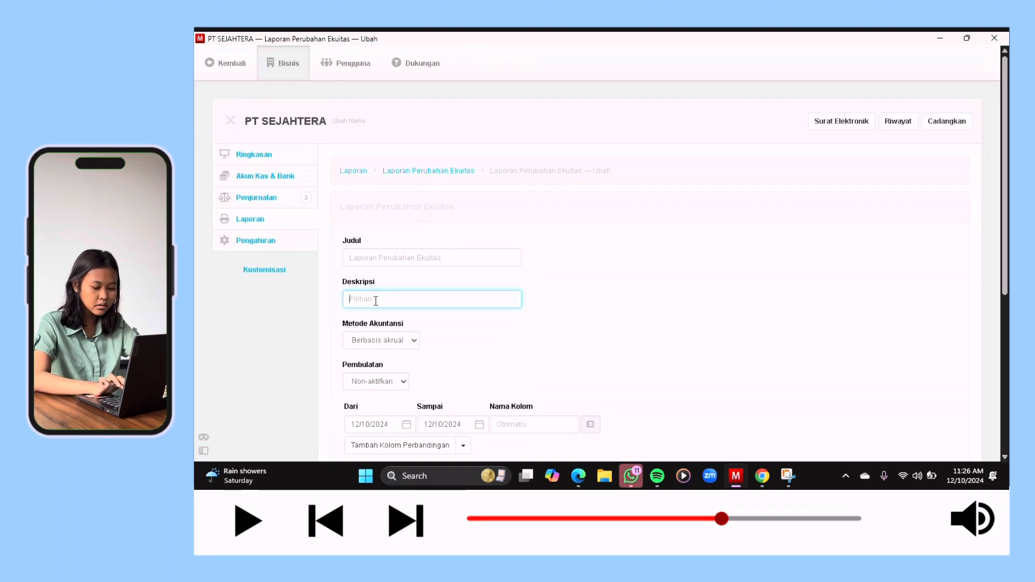
text(LAPOR)
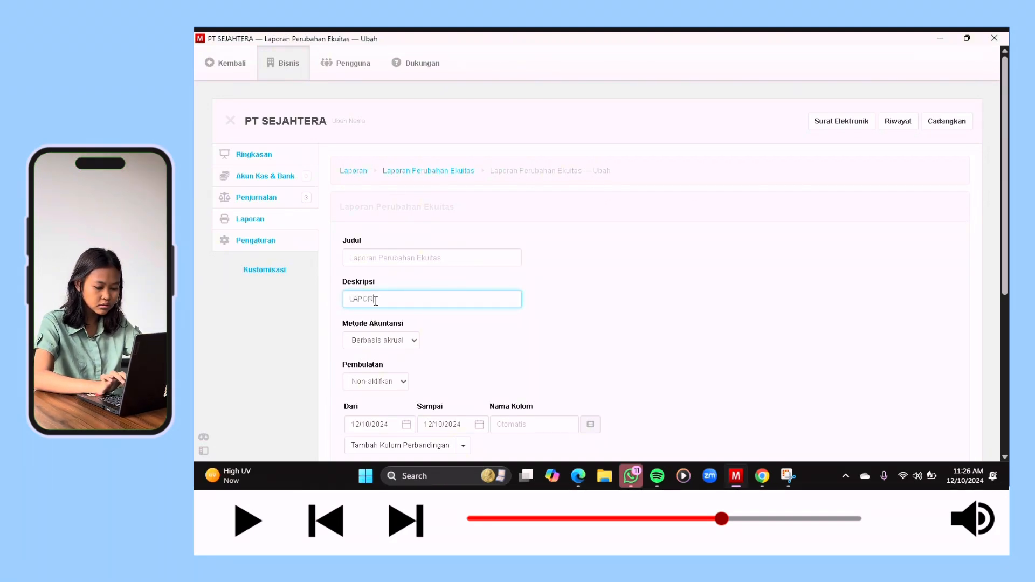
text(AN )
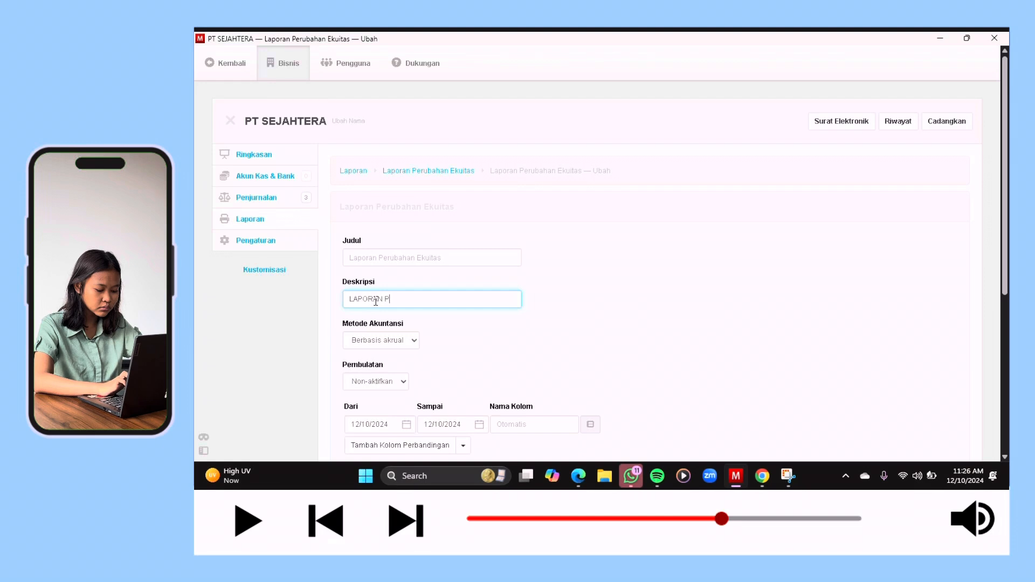
text(PERUSAH)
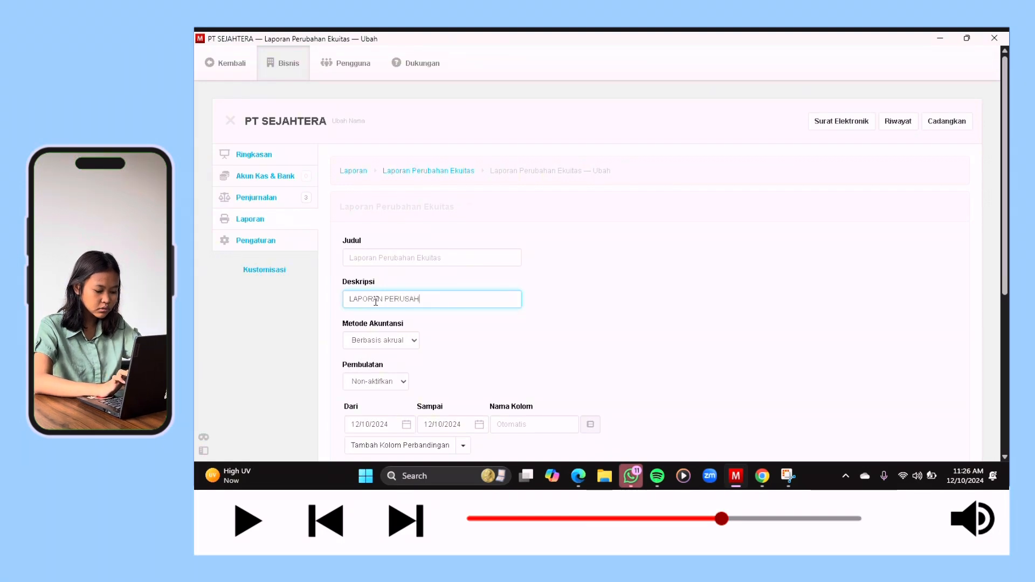
text(AAN JASA)
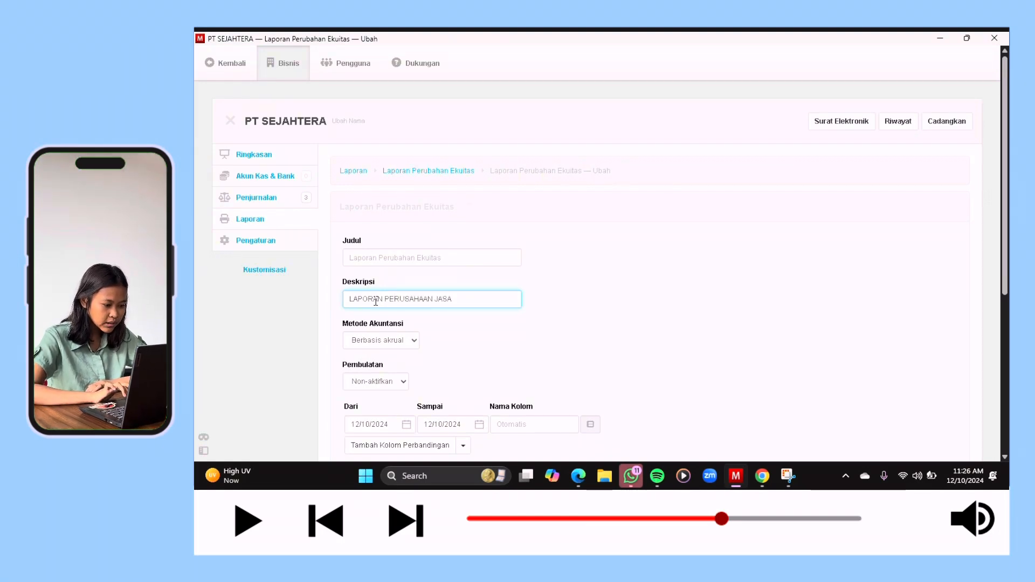
- Set the equity changes report period from 12/1/2024 to 12/3/2024, then create the report and view it
scroll(317, 423, down, 2)
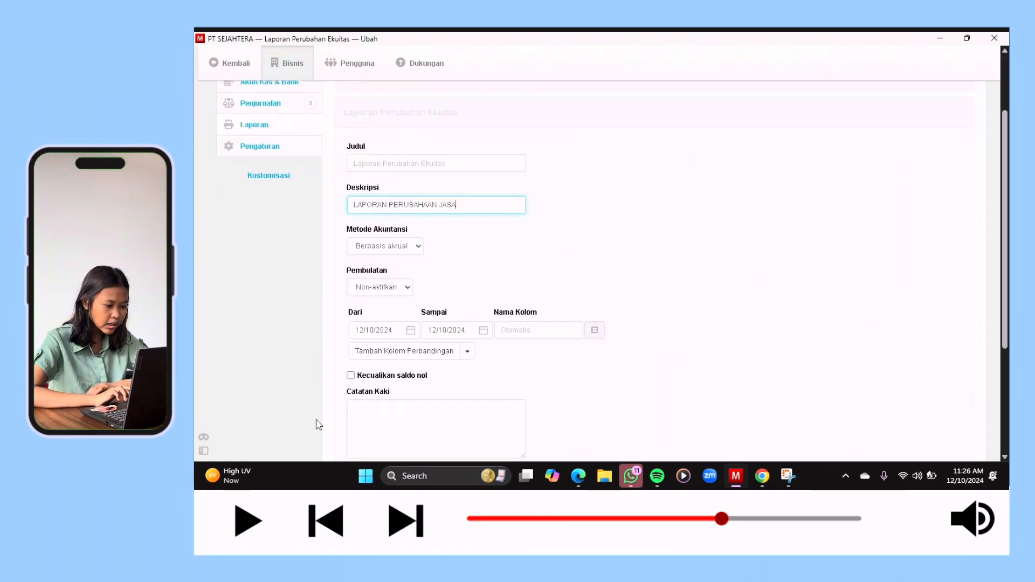
click(414, 327)
click(408, 329)
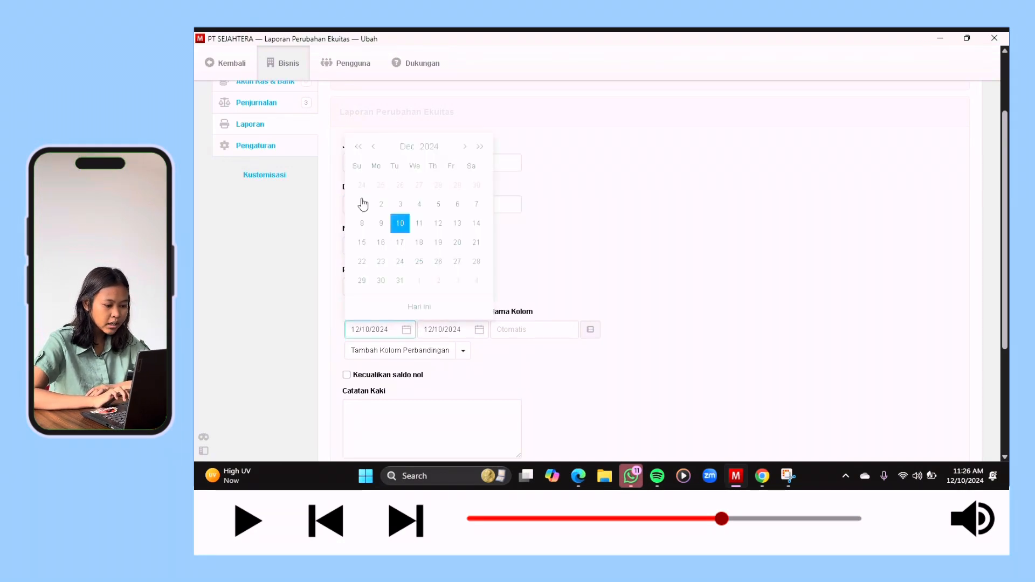
click(362, 204)
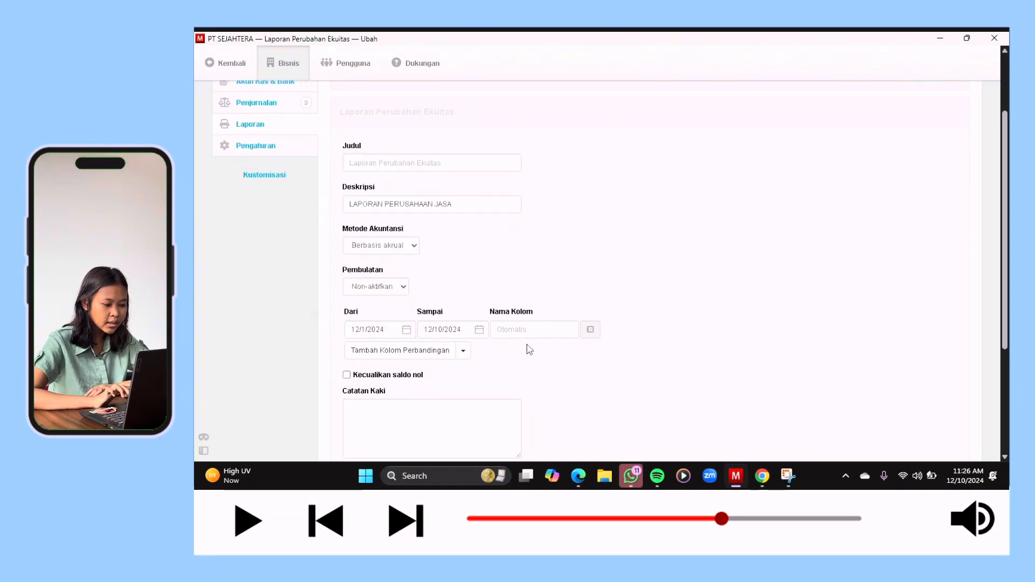
click(478, 330)
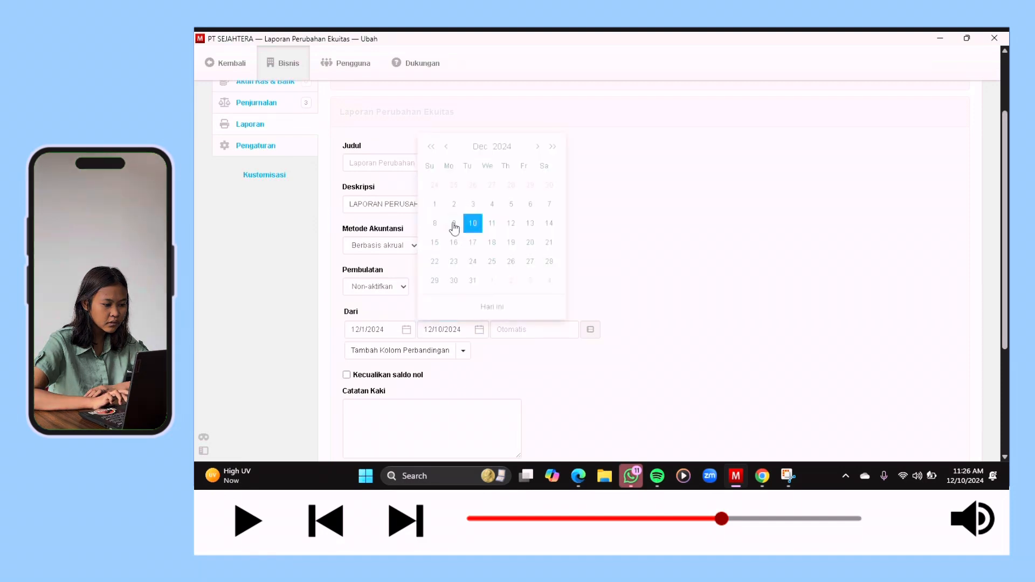
click(476, 204)
scroll(410, 313, down, 3)
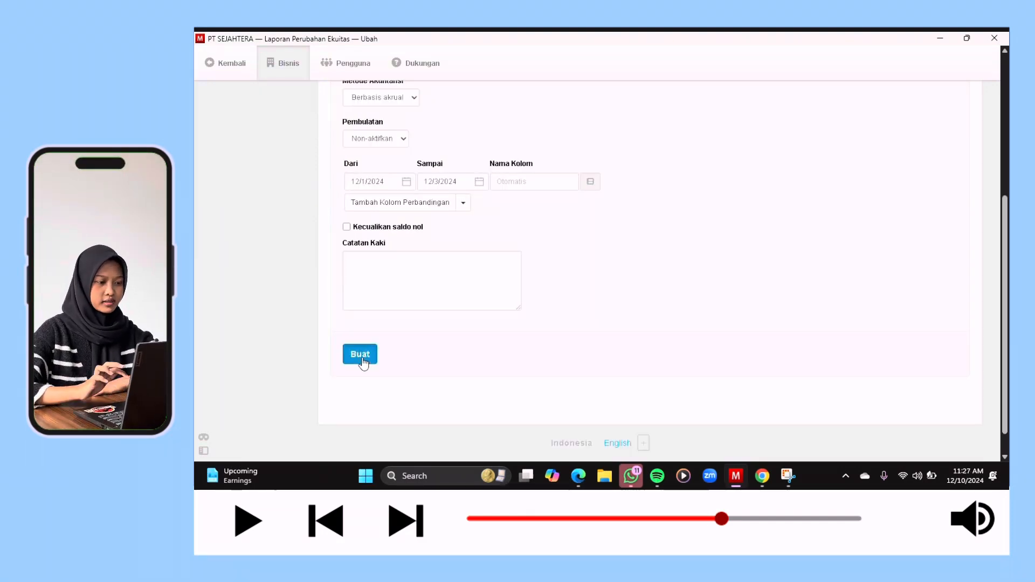
click(361, 356)
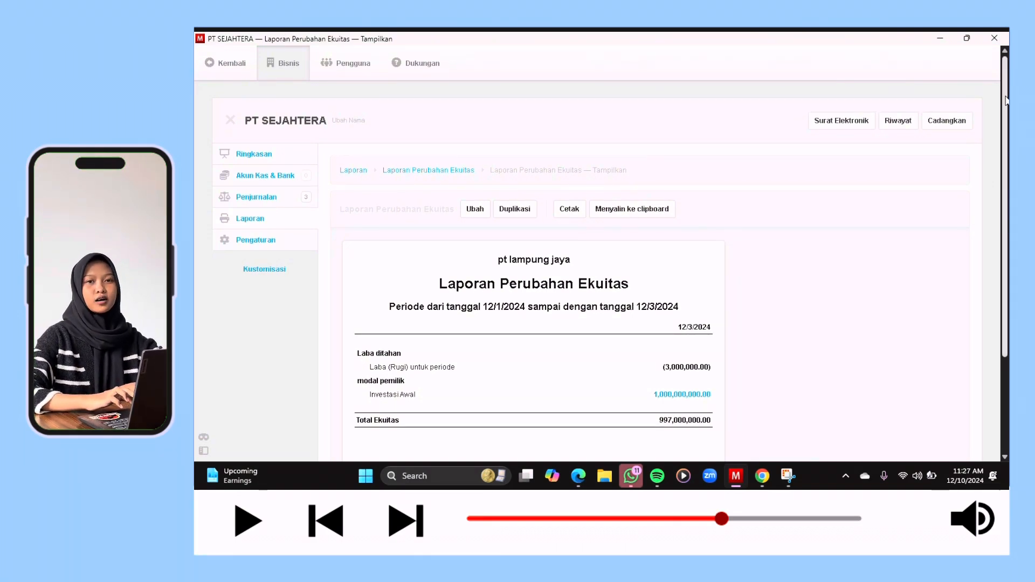
drag(1006, 100, 1007, 127)
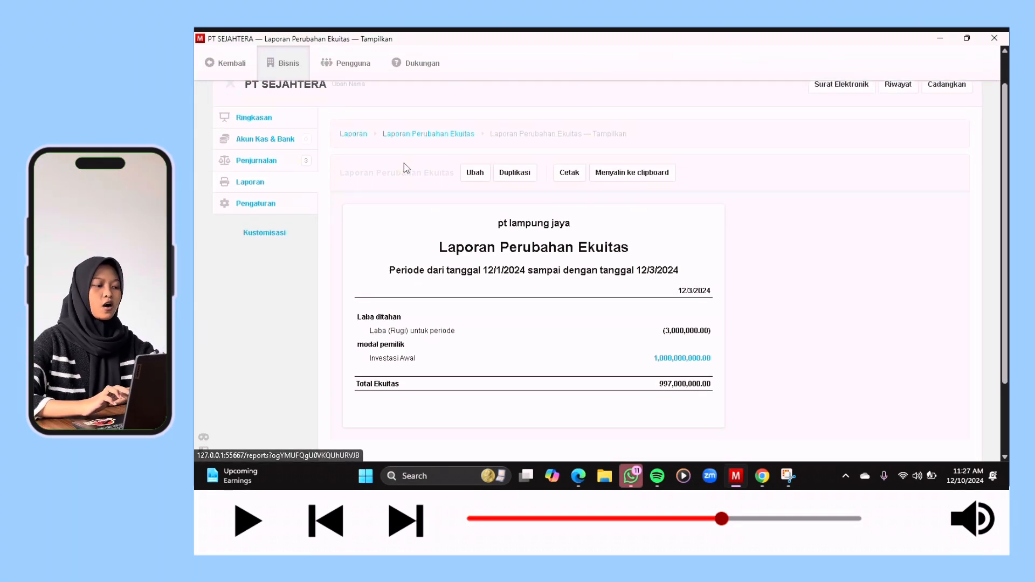
- Start a new Neraca report and set its date to 12/3/2024
click(303, 184)
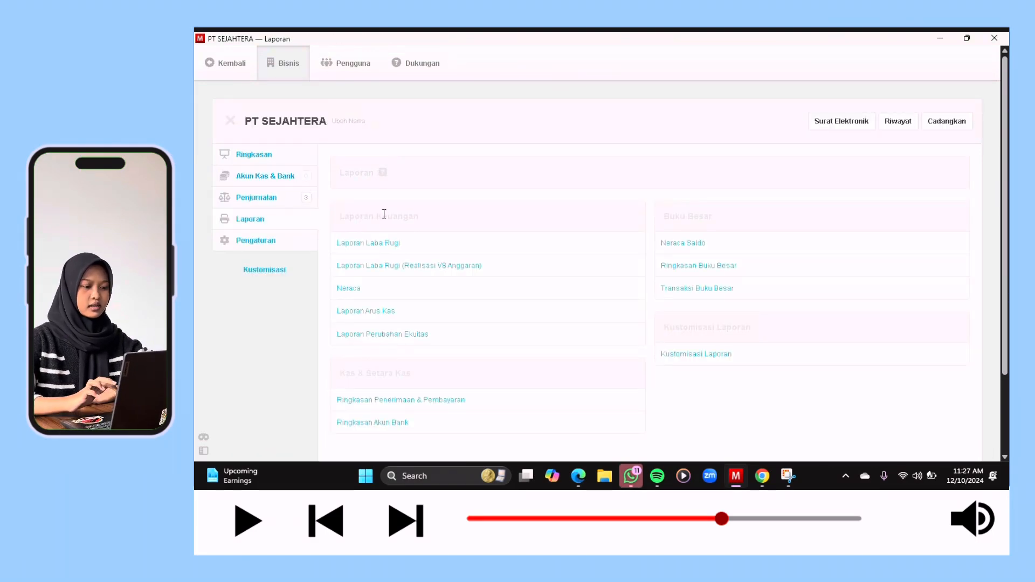
click(345, 297)
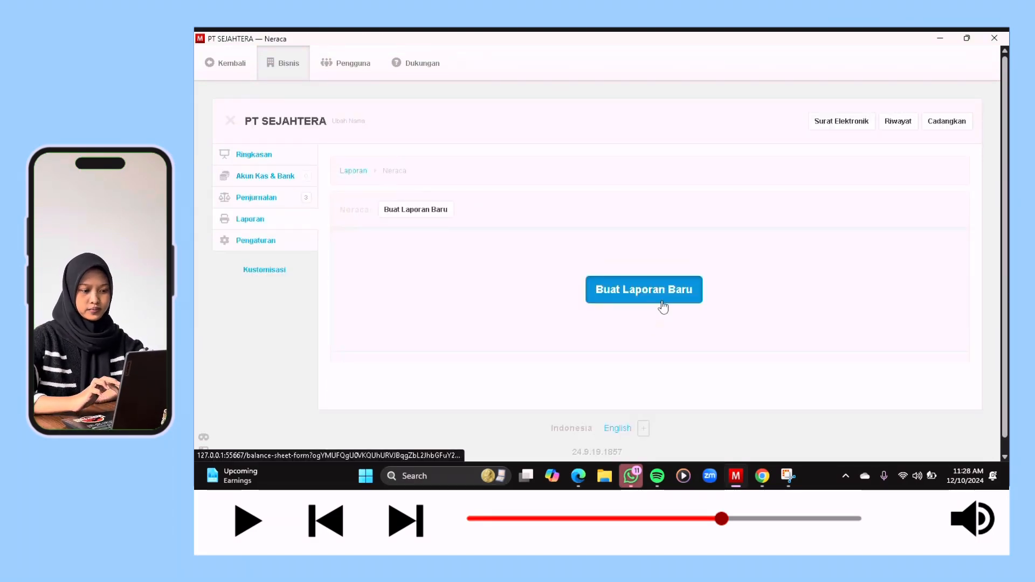
click(662, 301)
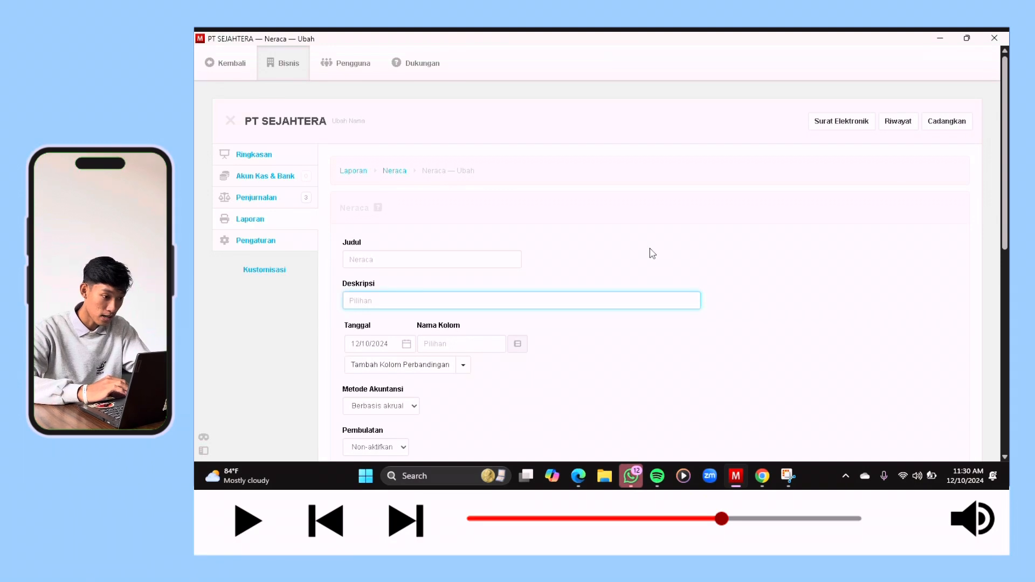
click(407, 344)
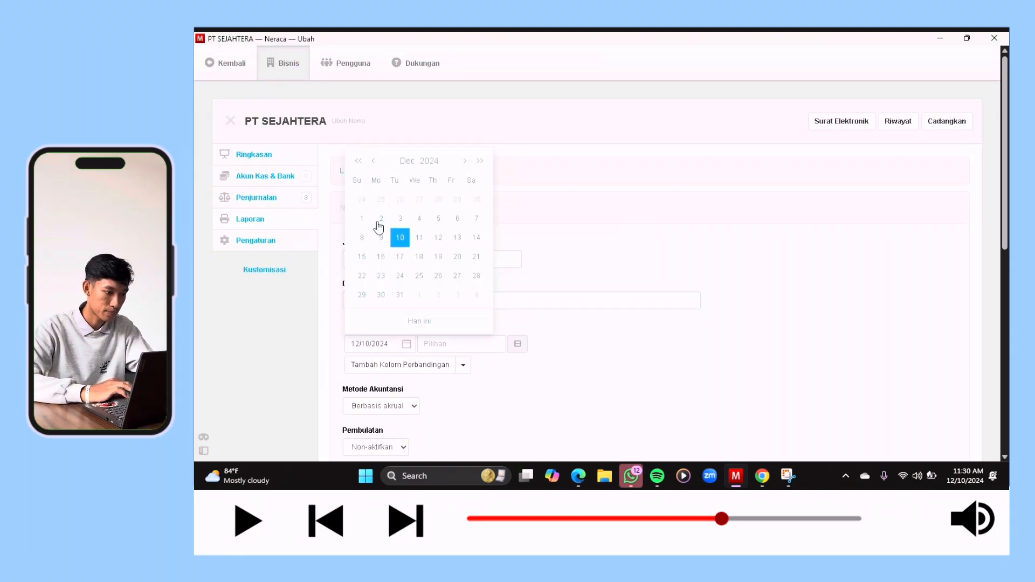
click(401, 219)
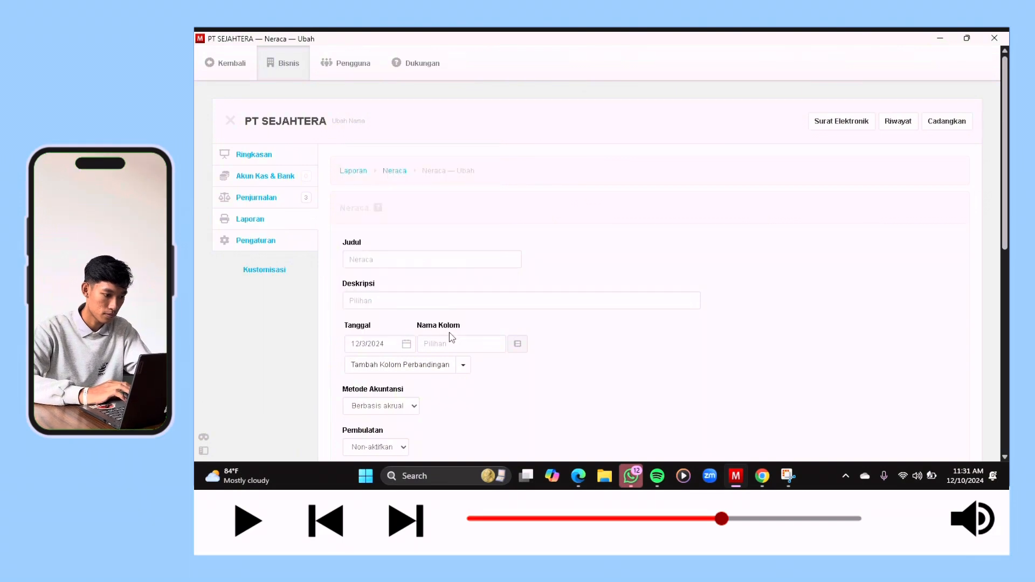
- Set the Neraca layout to Aset = Ekuitas + Kewajiban and create the report
scroll(523, 367, down, 2)
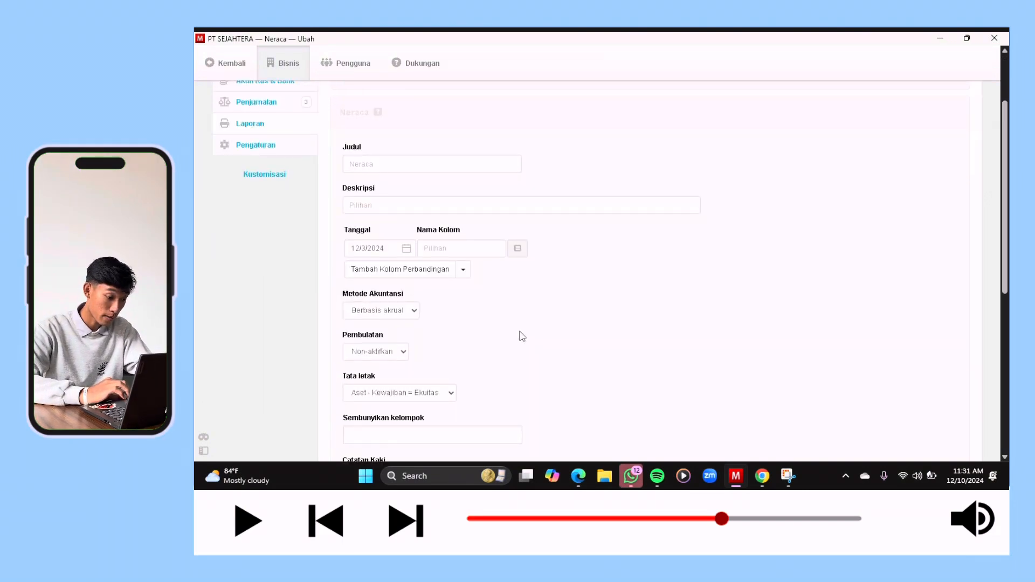
scroll(522, 336, down, 1)
click(452, 360)
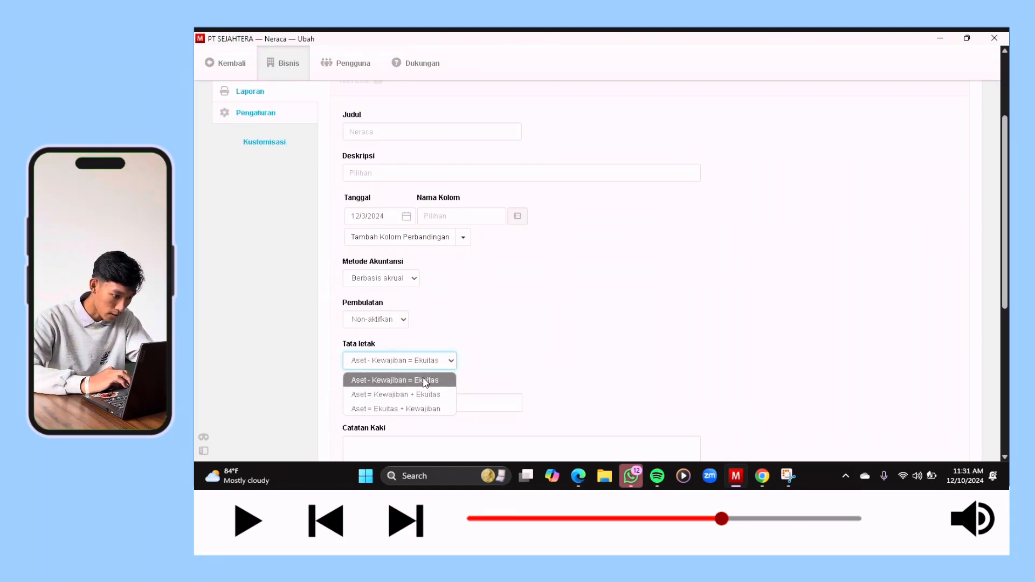
click(419, 410)
scroll(554, 358, down, 5)
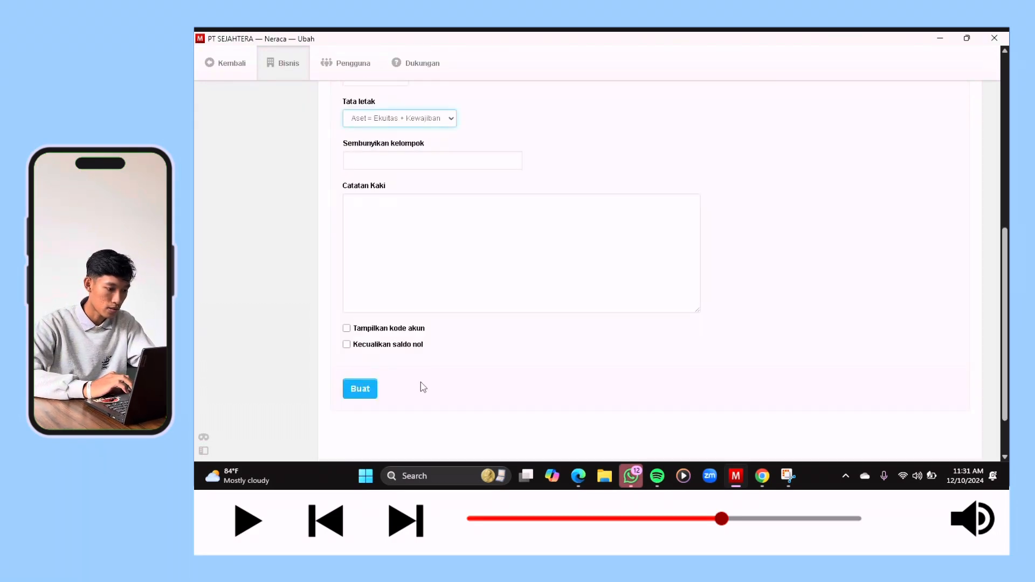
click(359, 389)
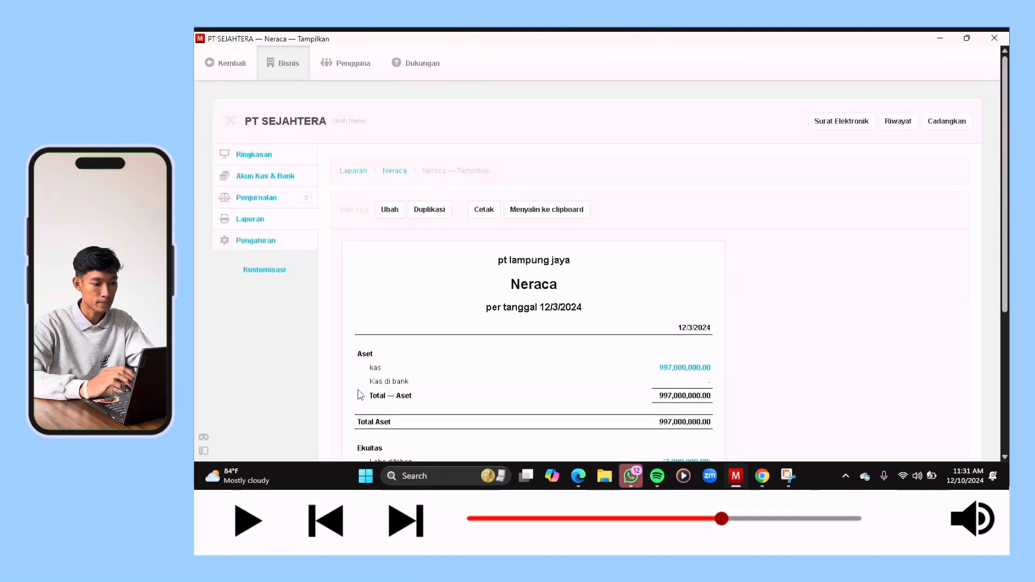